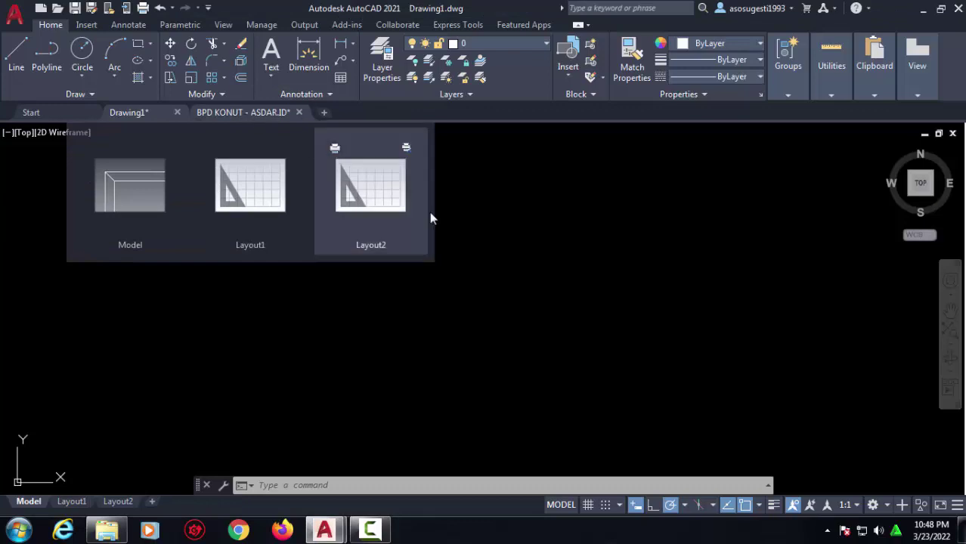
Step: Switch to the BPD KONUT drawing and scroll through its layer list
click(237, 115)
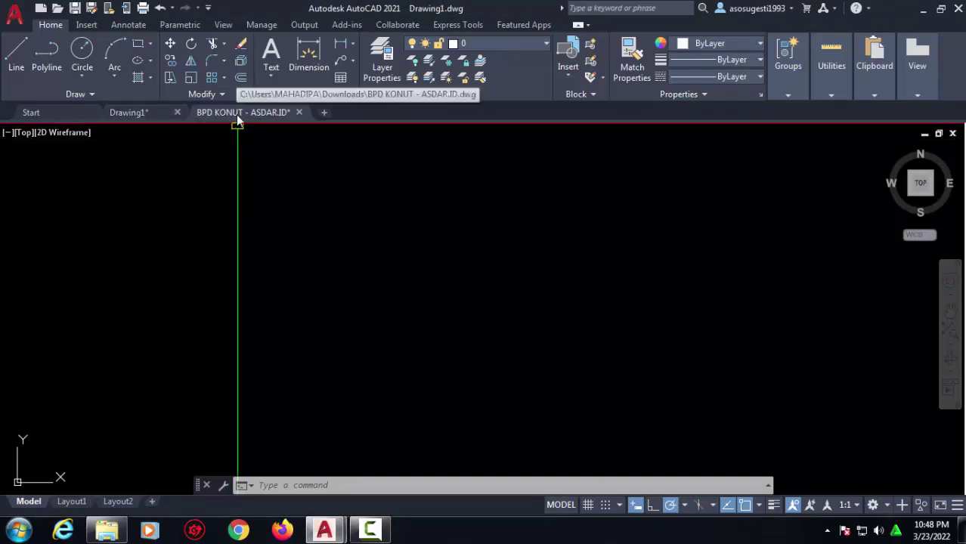
middle_drag(525, 222, 524, 293)
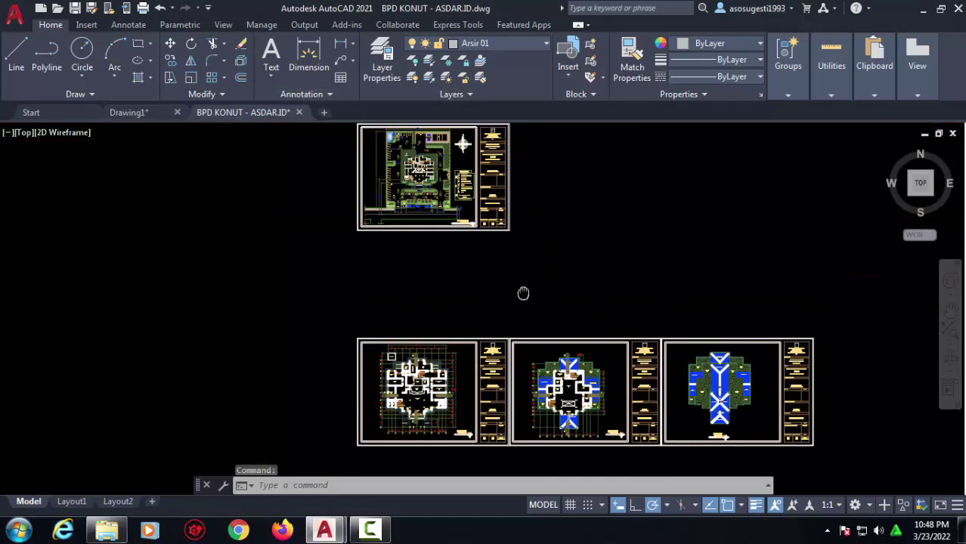
click(512, 43)
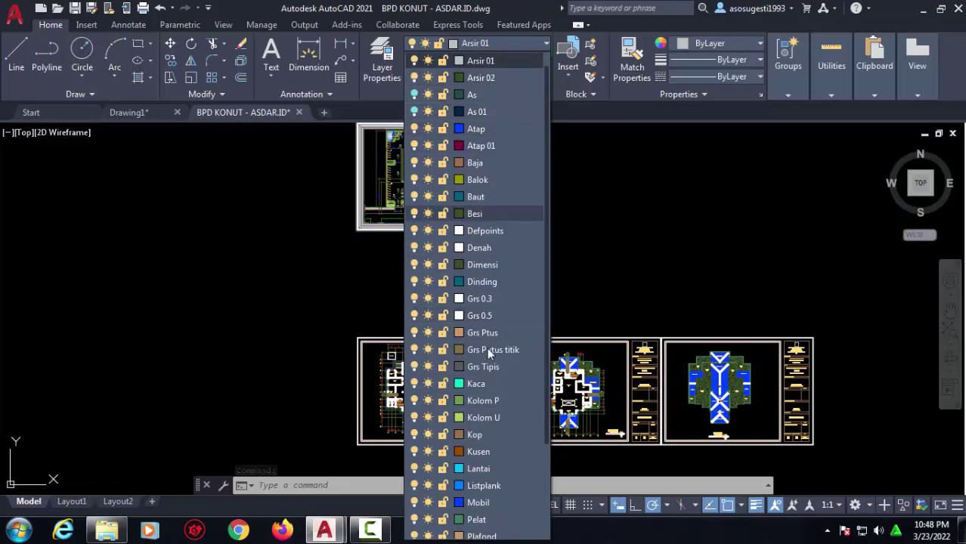
scroll(469, 151, down, 2)
scroll(484, 303, down, 1)
scroll(480, 348, up, 3)
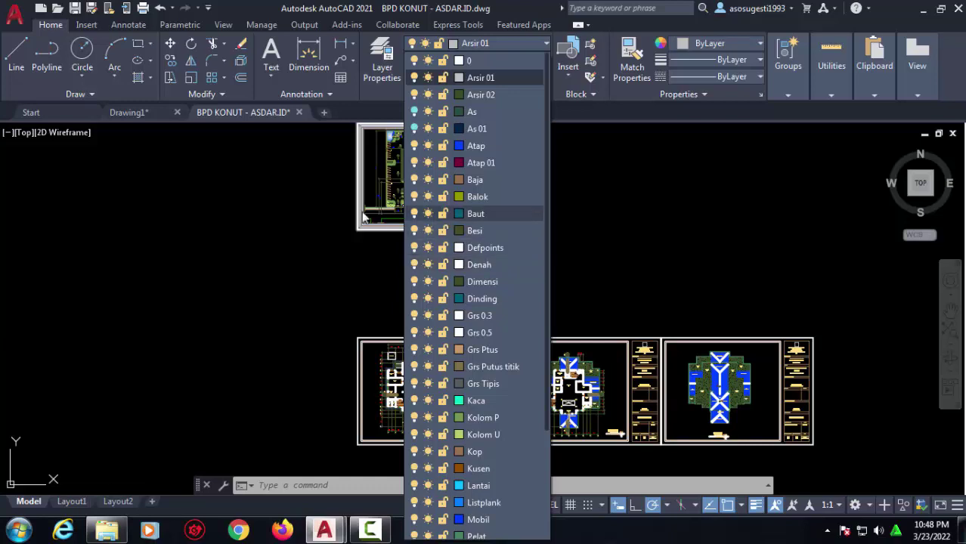
Step: Close the list, shift the sheets left, and review the BPD KONUT layers again
click(272, 219)
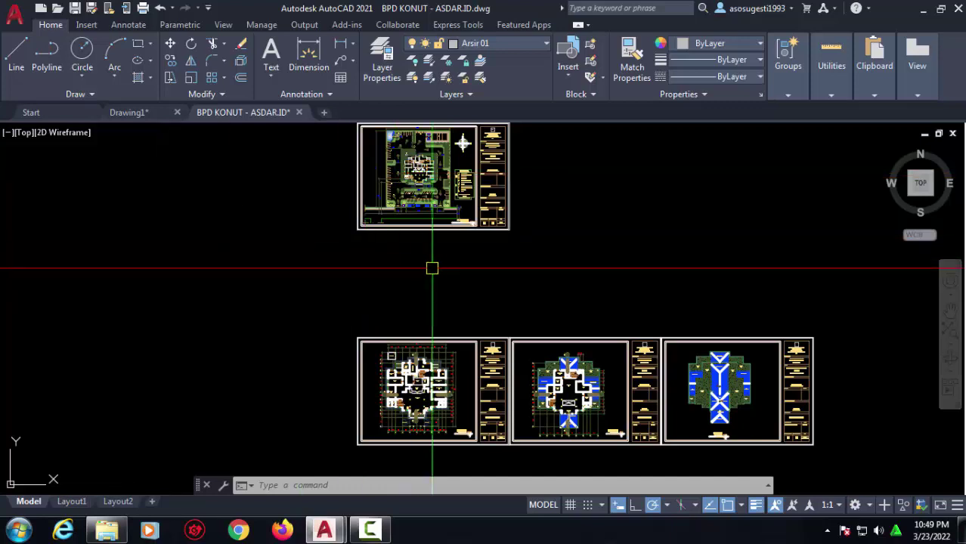
middle_drag(479, 196, 417, 208)
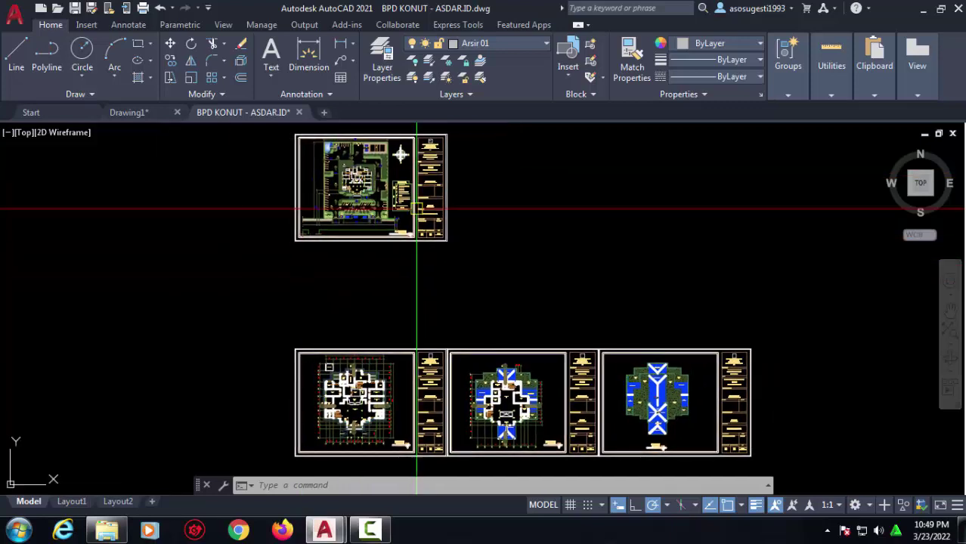
click(507, 43)
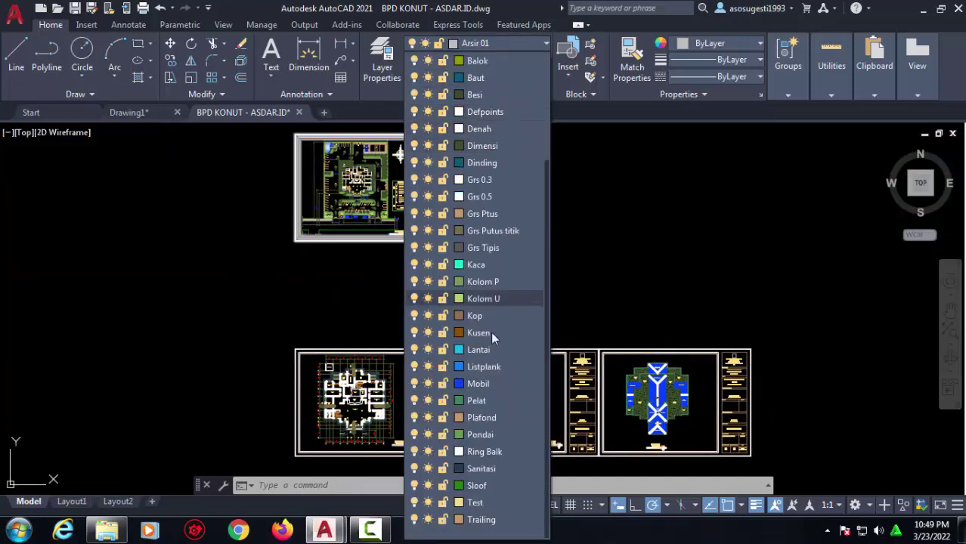
scroll(472, 91, up, 1)
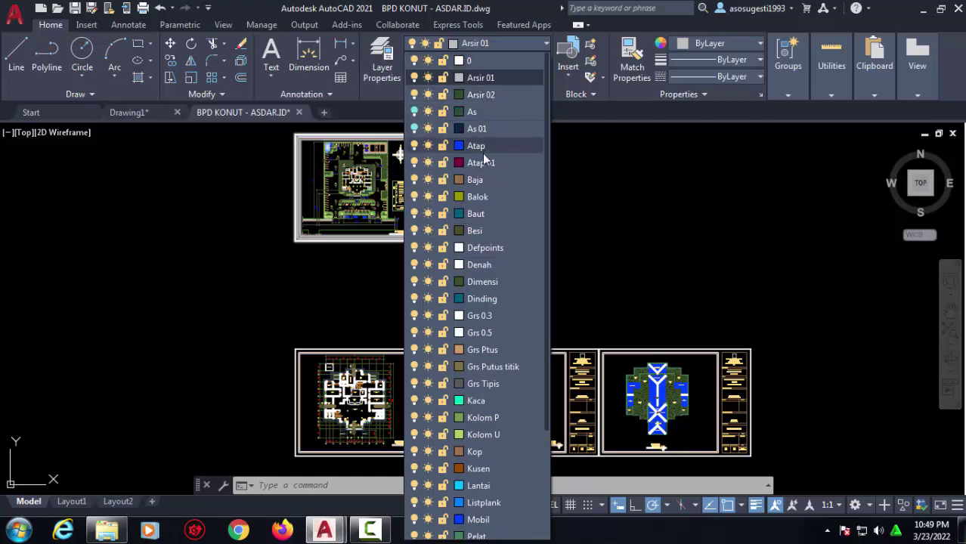
scroll(482, 412, down, 3)
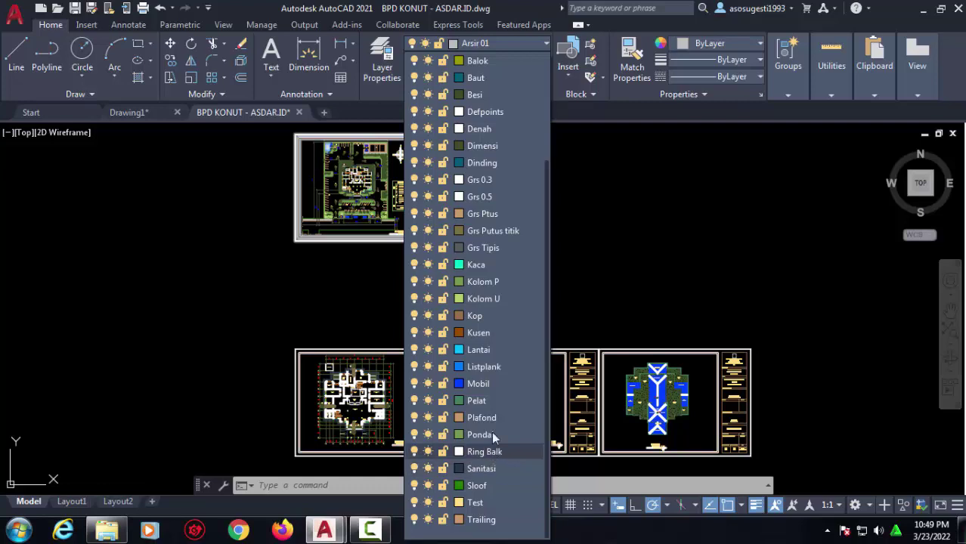
scroll(484, 386, up, 3)
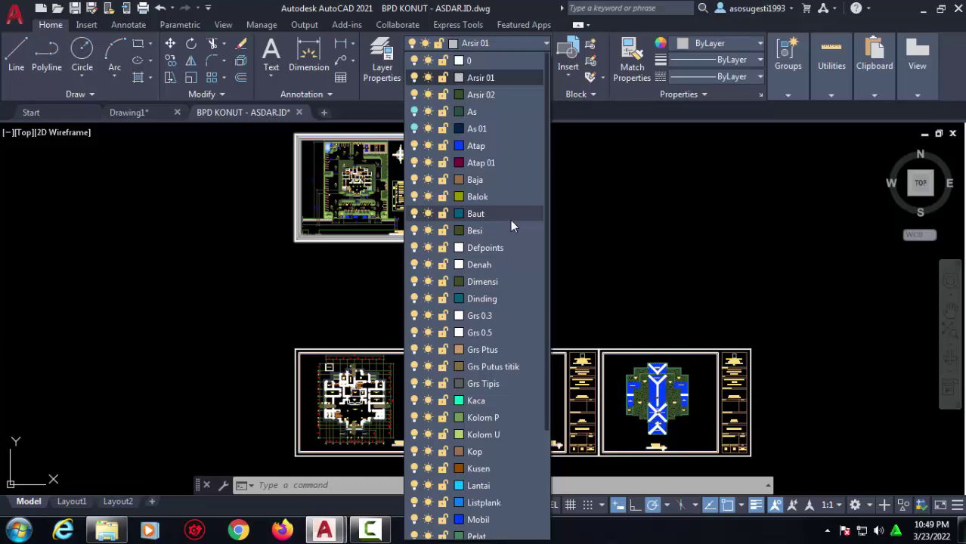
Step: Return to the empty Drawing1 document and close the accidental selection window
click(138, 115)
click(136, 116)
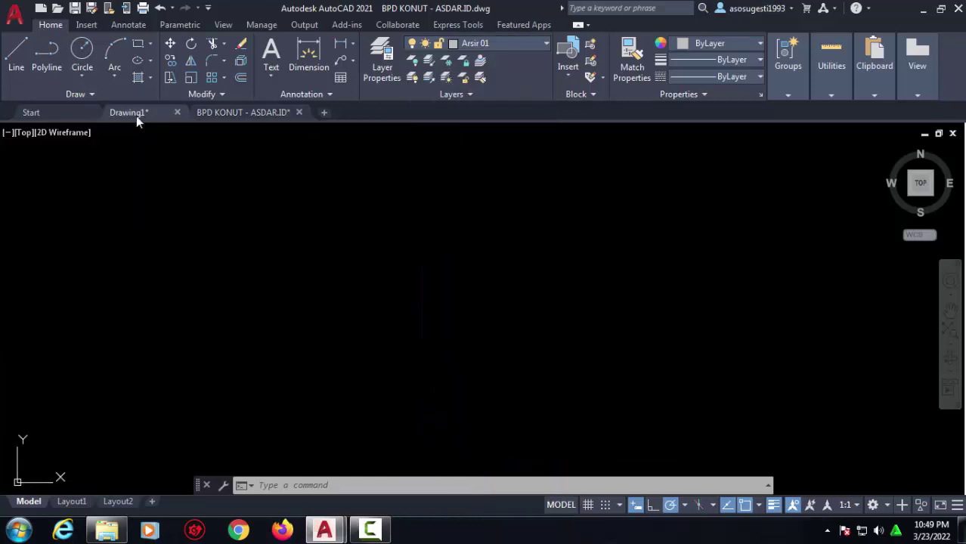
click(455, 204)
click(399, 233)
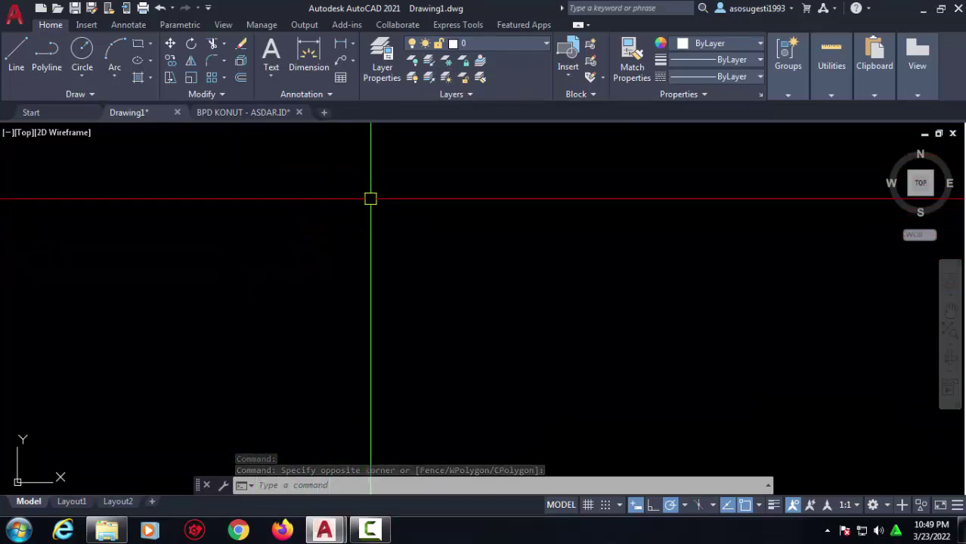
Step: Open the Layer Properties Manager, show All Used Layers, and widen the filters panel
click(381, 69)
click(381, 69)
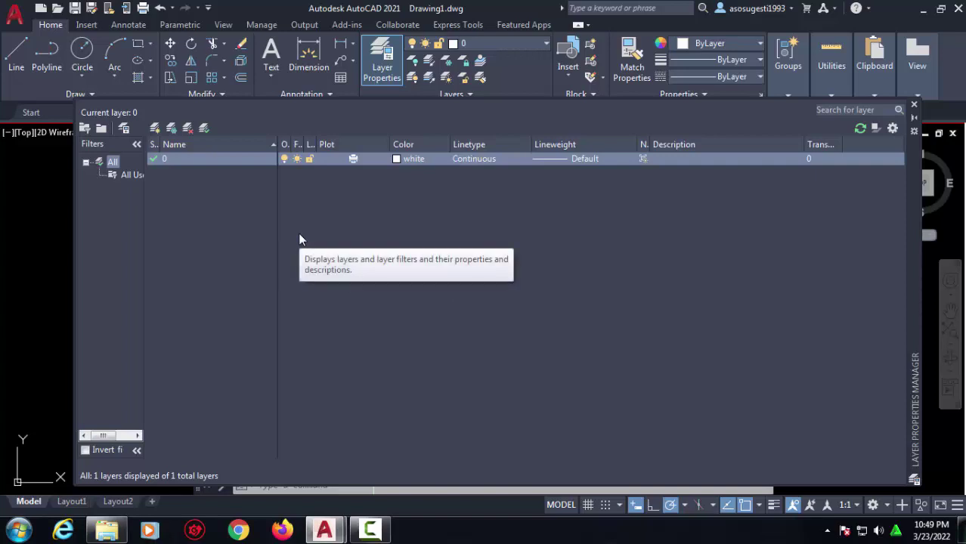
click(130, 176)
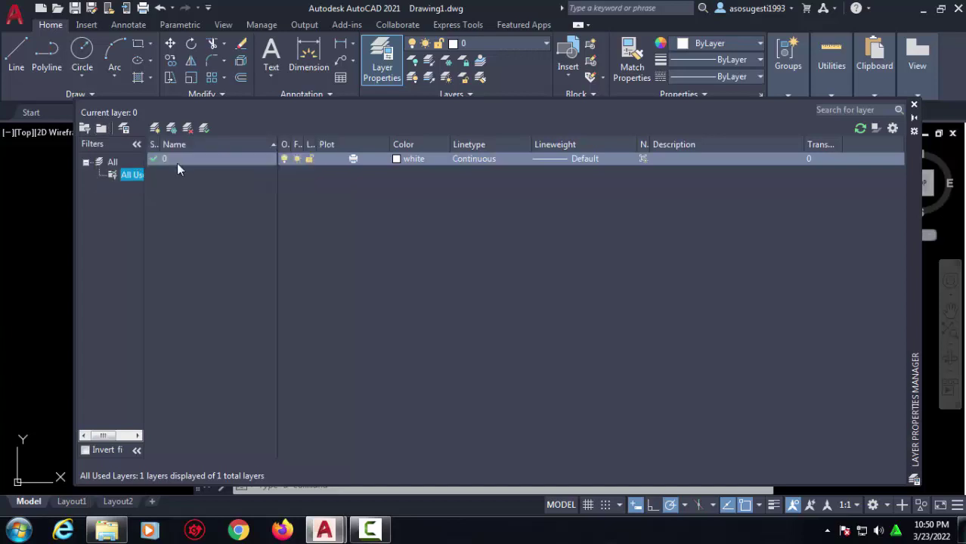
drag(144, 193, 187, 194)
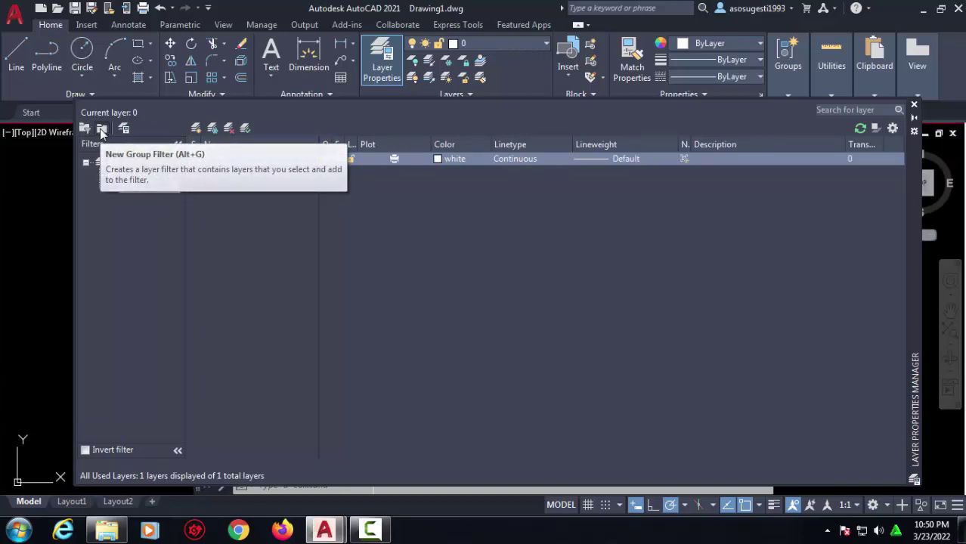
Step: Create a group filter named Arsitektur, then widen the filters panel and On column
click(101, 130)
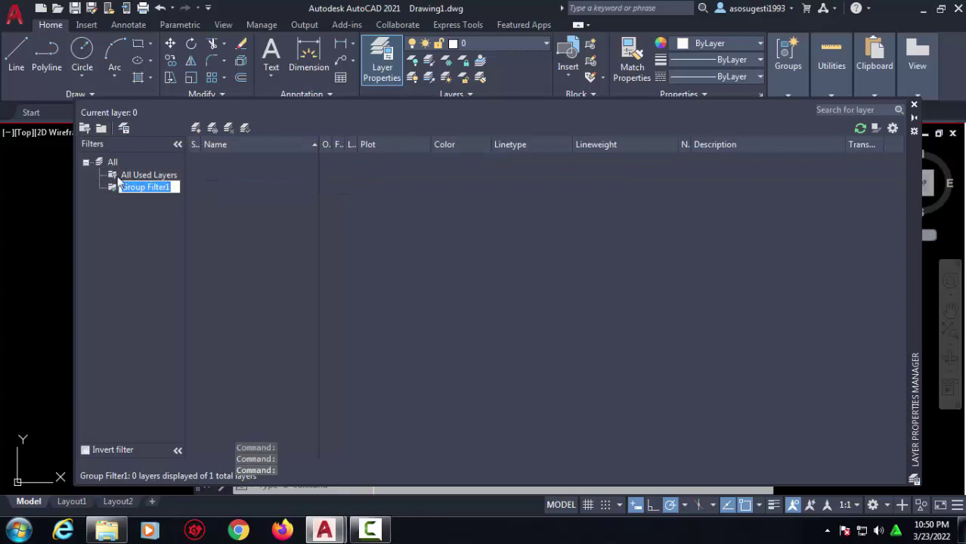
key(BackSpace)
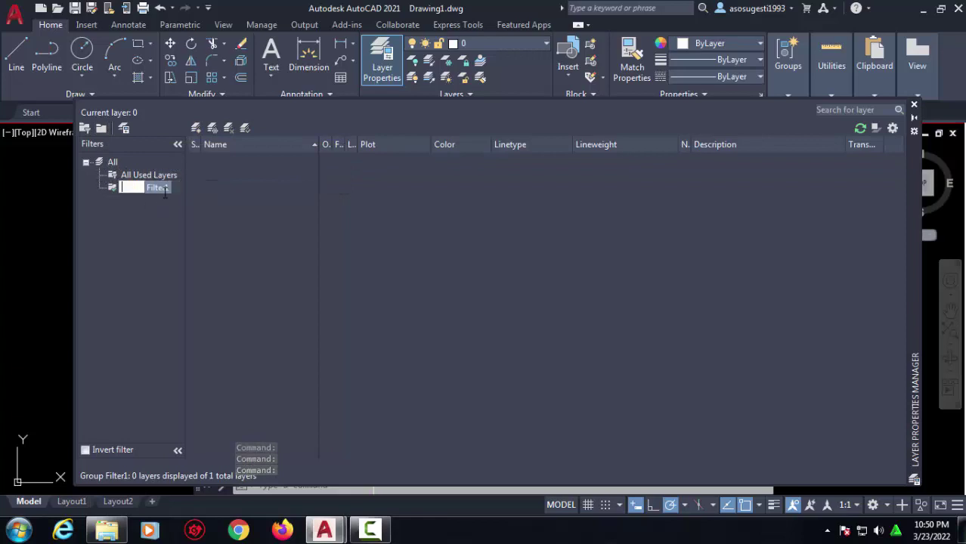
text(Ar)
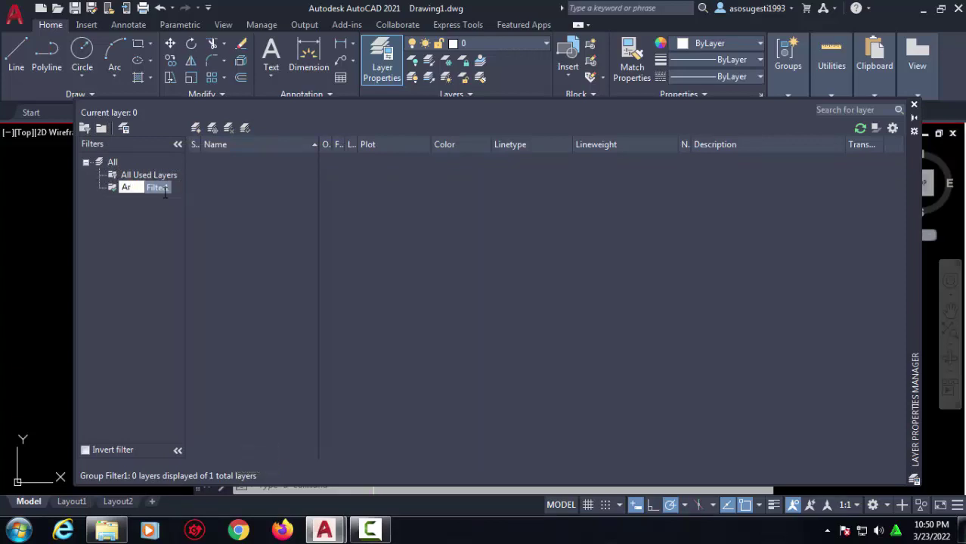
text(s)
text(itek)
text(tur)
key(Return)
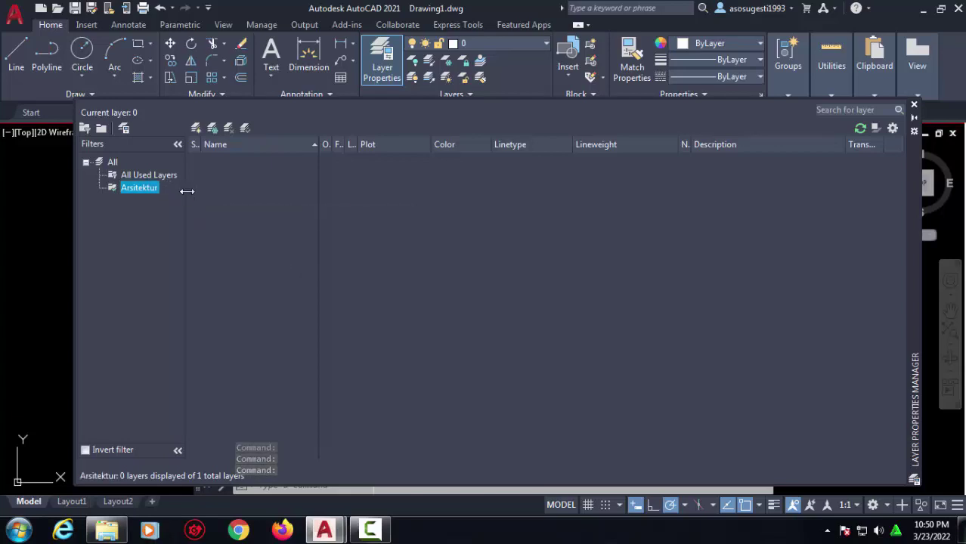
drag(185, 189, 201, 189)
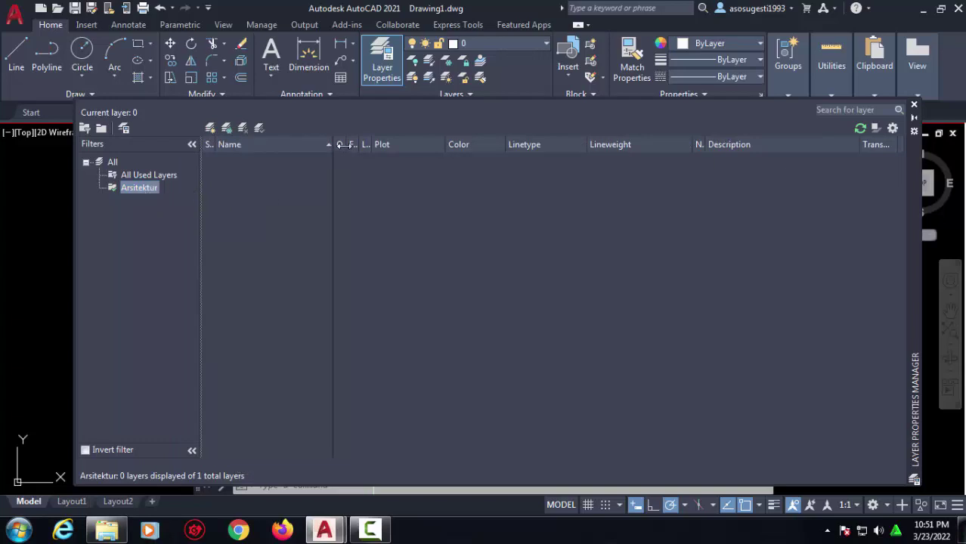
drag(348, 145, 376, 144)
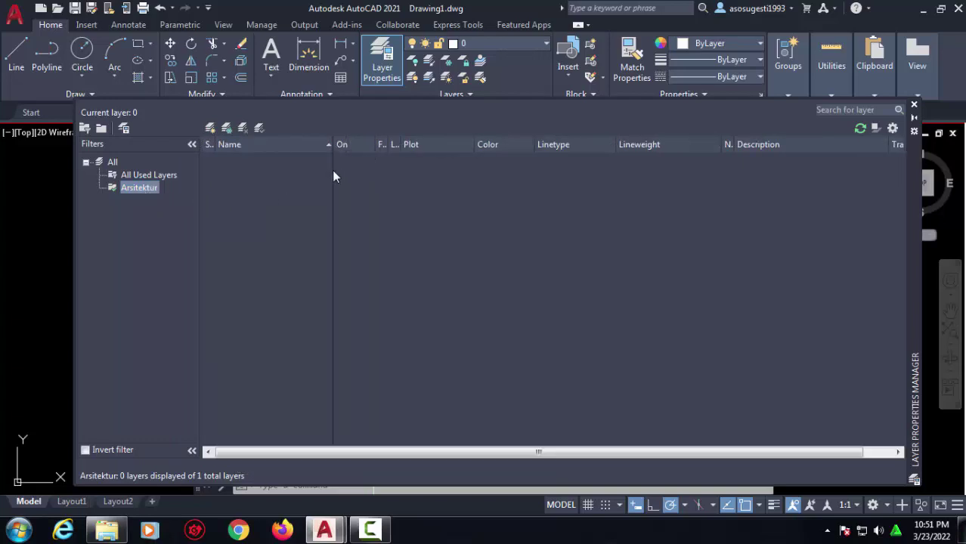
Step: Add a new layer under Arsitektur, type 'Garis Center L' as its name, then cancel the edit
click(211, 130)
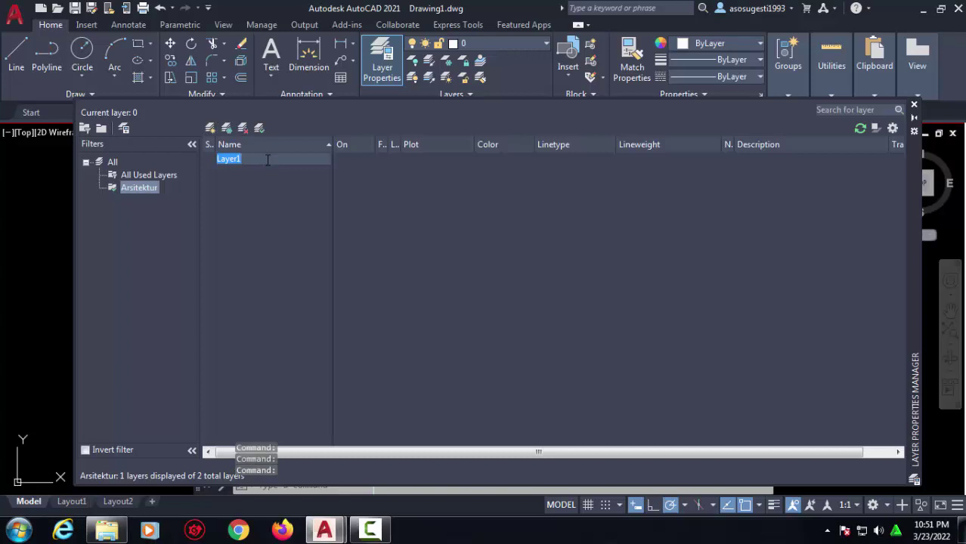
key(BackSpace)
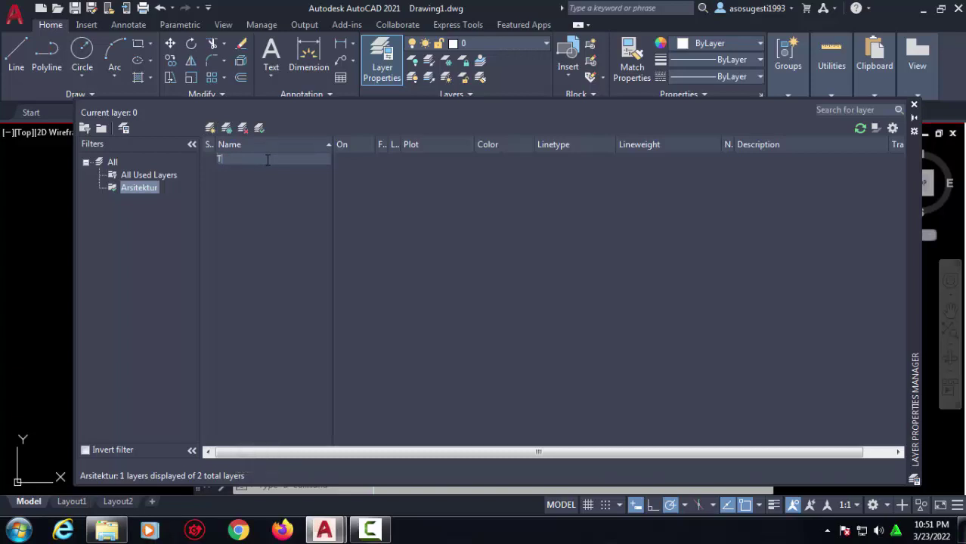
text(amapk)
key(BackSpace)
key(BackSpace)
key(BackSpace)
key(BackSpace)
key(BackSpace)
key(BackSpace)
text(T)
key(BackSpace)
text(T)
text(gas)
key(BackSpace)
key(BackSpace)
text(Garis )
text(Ce)
text(nter L)
key(Escape)
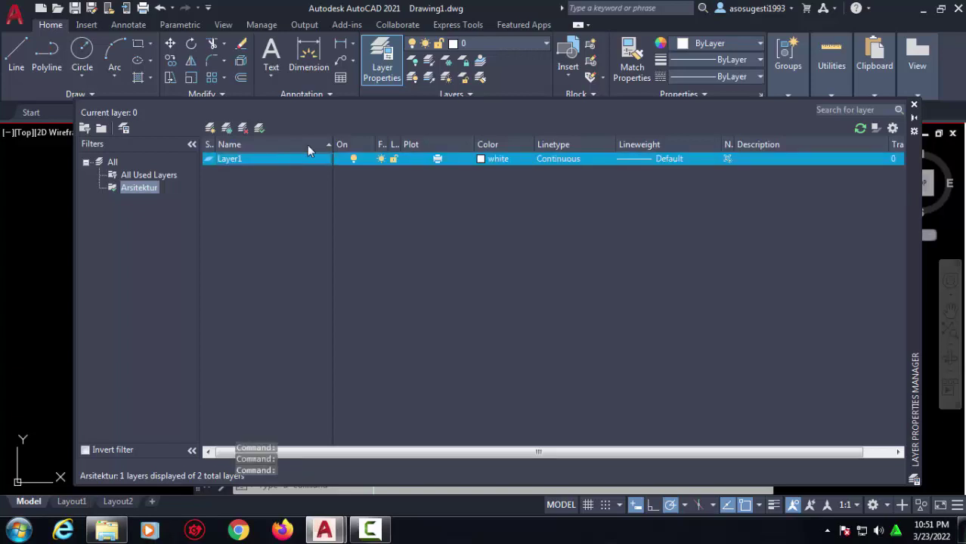
Step: Rename Layer1 to 'centerline' from its right-click menu
right_click(254, 158)
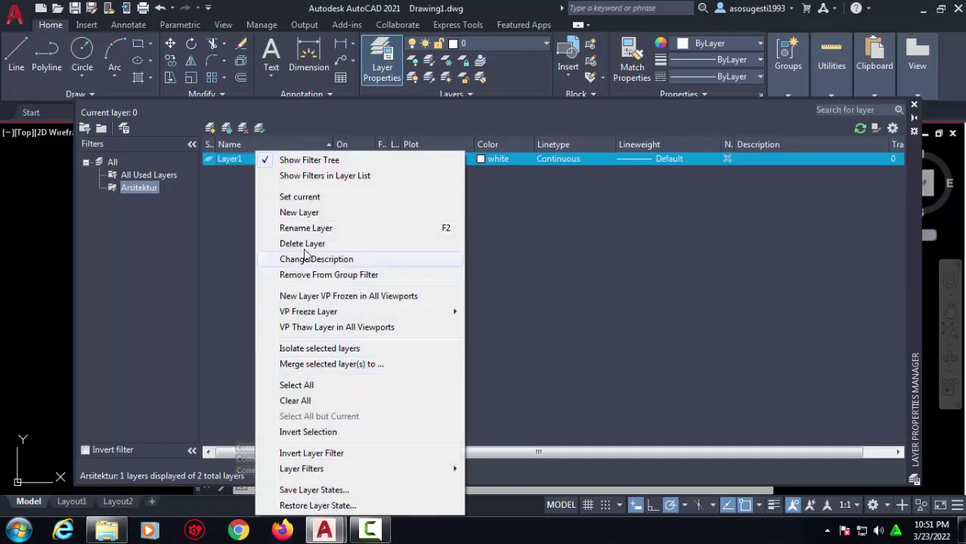
click(279, 227)
text(c)
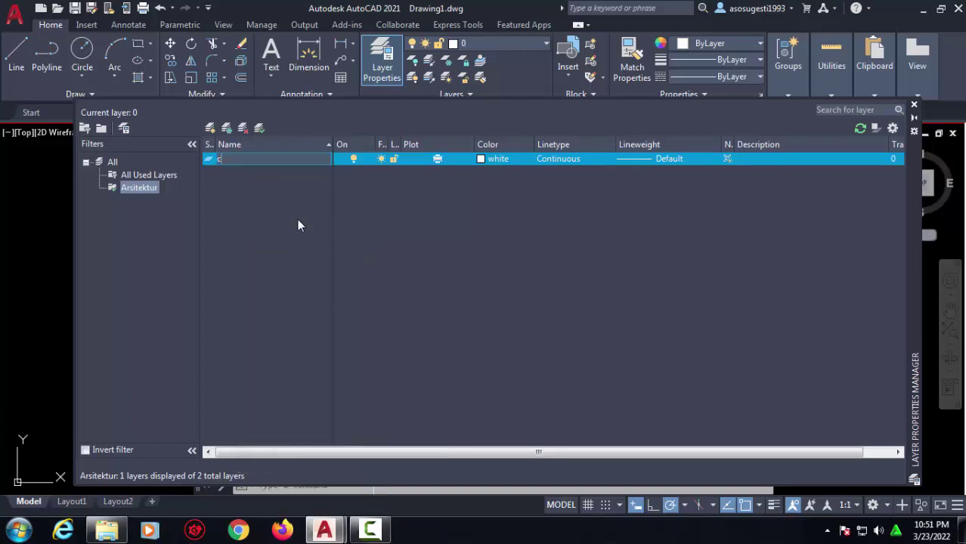
text(enter)
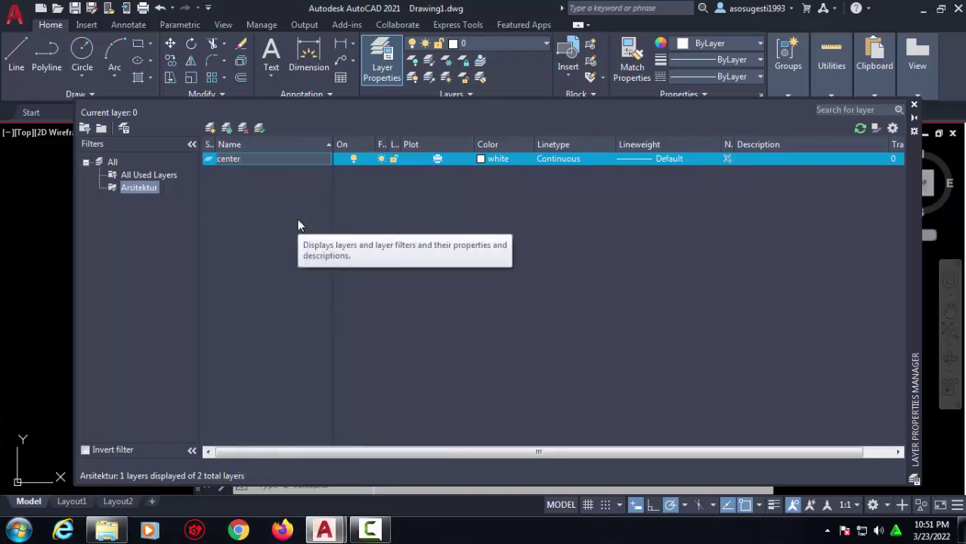
text(line)
key(Return)
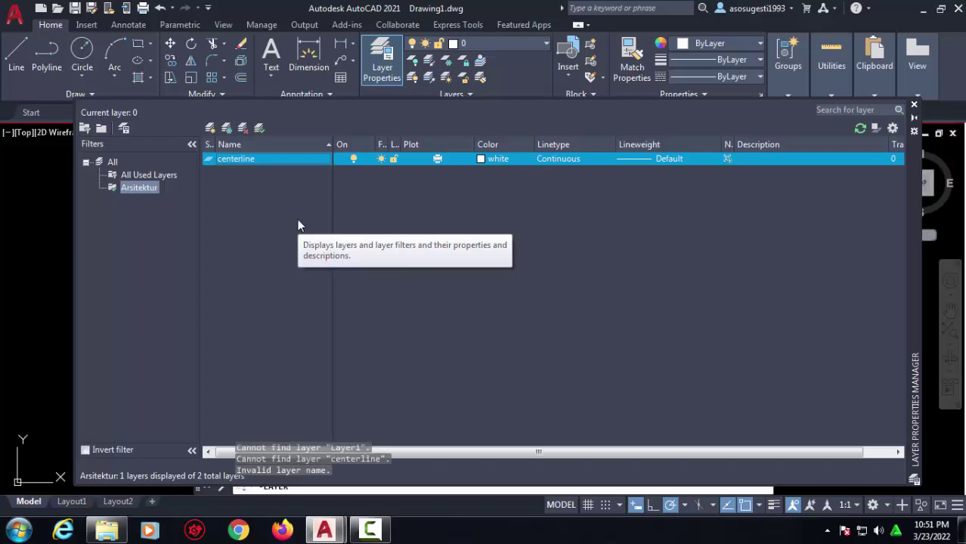
Step: Try adding more layers and dismiss the repeated layer-modification errors
click(210, 129)
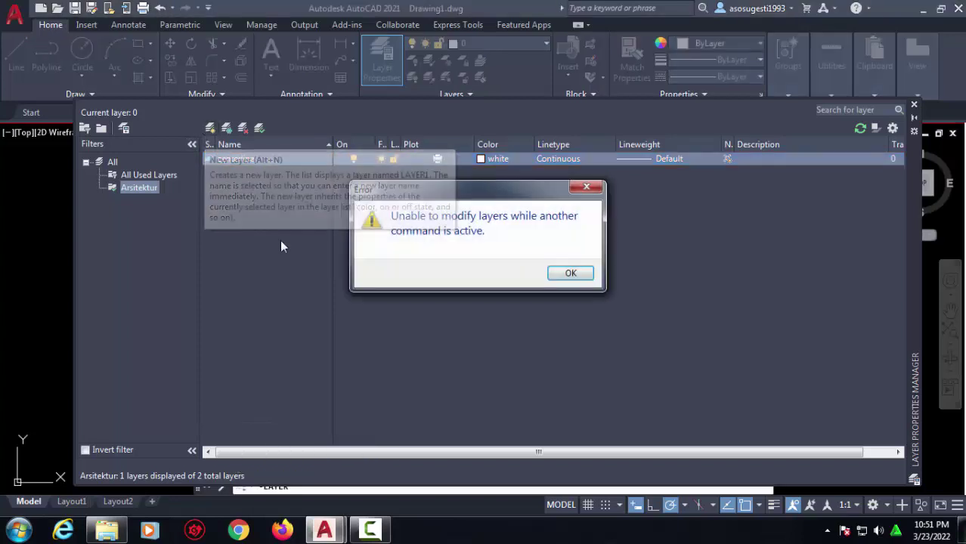
click(581, 190)
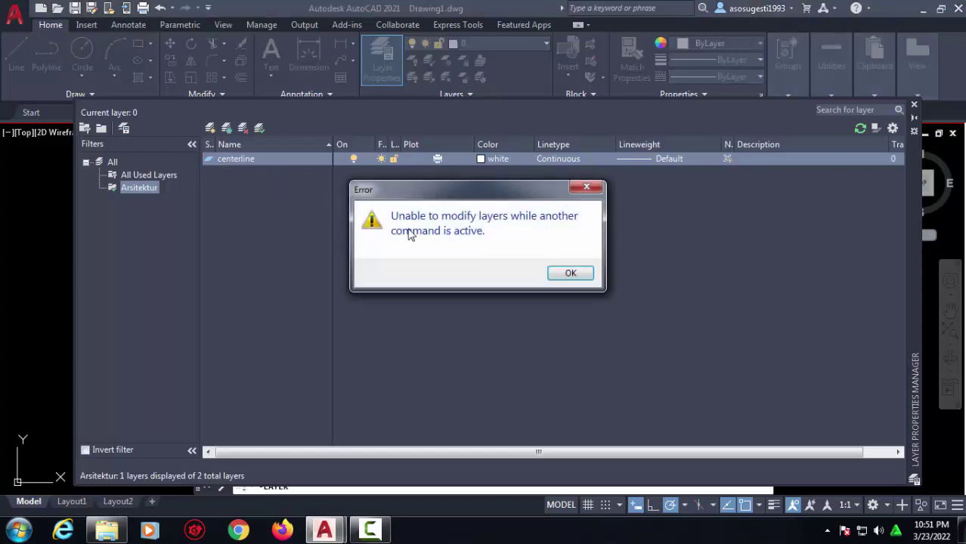
click(583, 275)
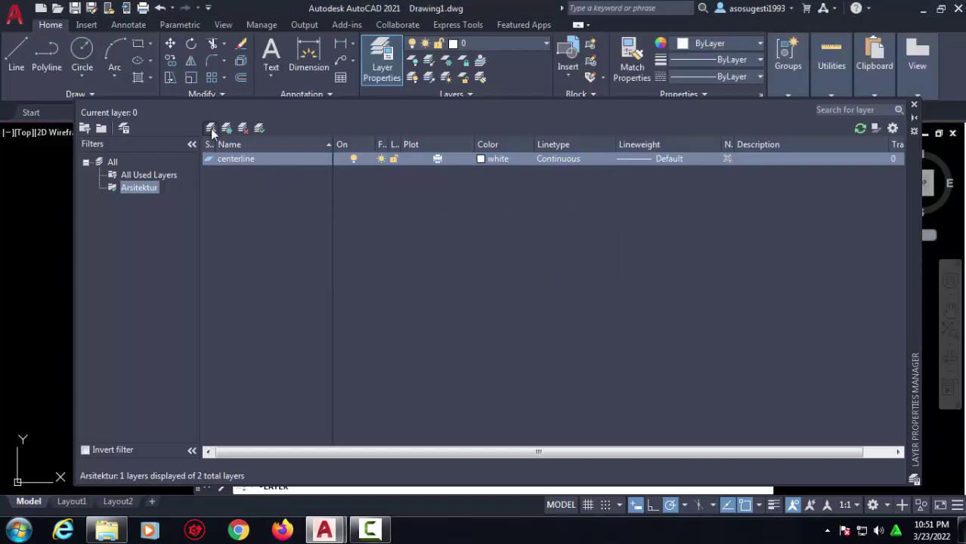
click(211, 128)
click(575, 274)
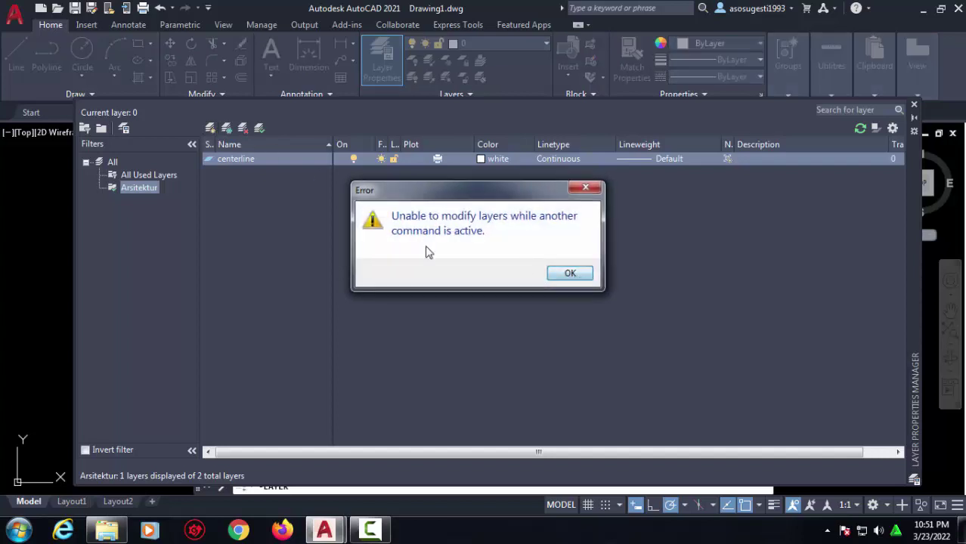
click(170, 186)
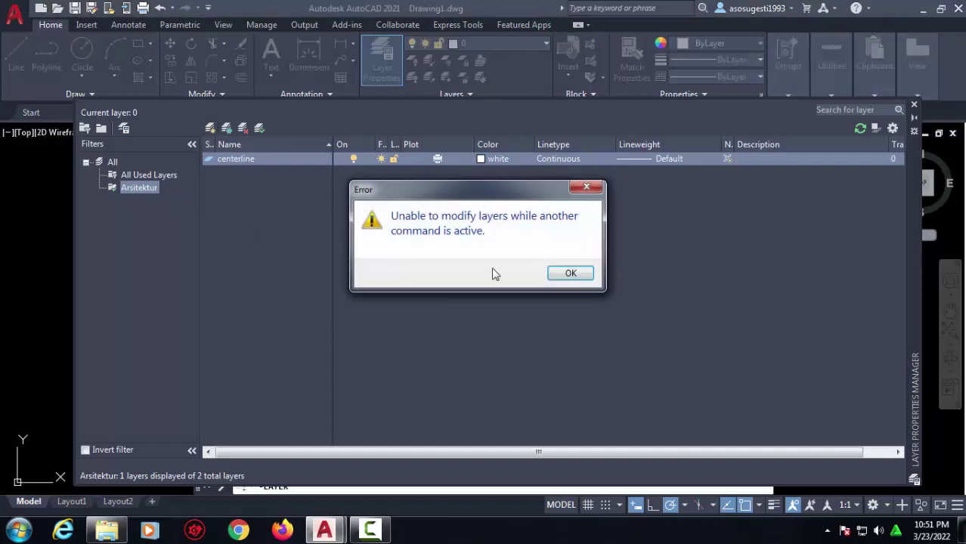
click(575, 274)
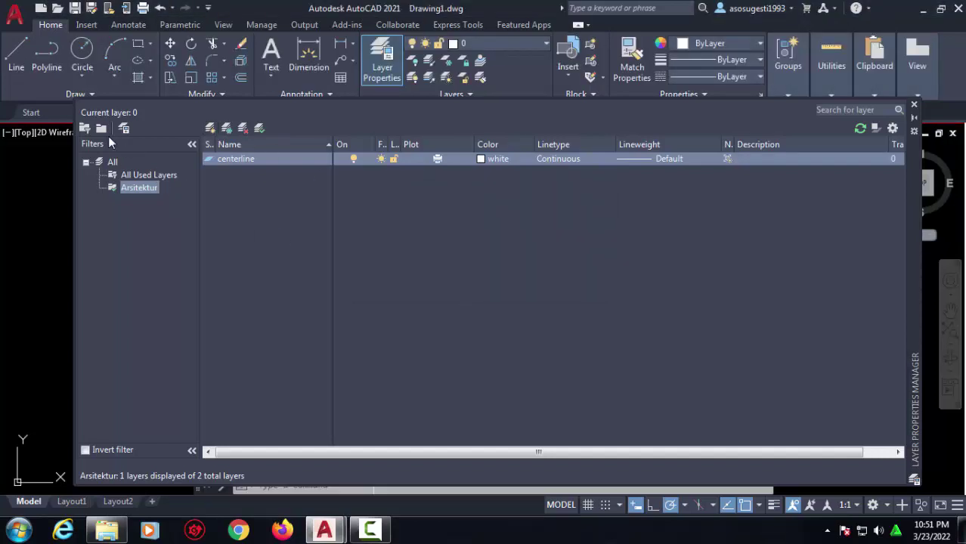
Step: Close and reopen the Layer Properties Manager, then select the Arsitektur filter
click(914, 104)
click(376, 69)
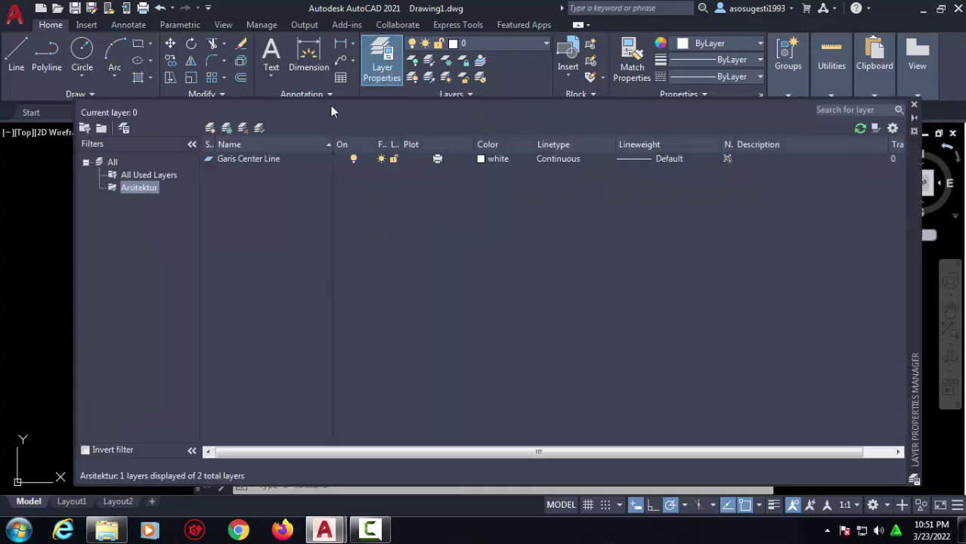
click(141, 176)
click(141, 187)
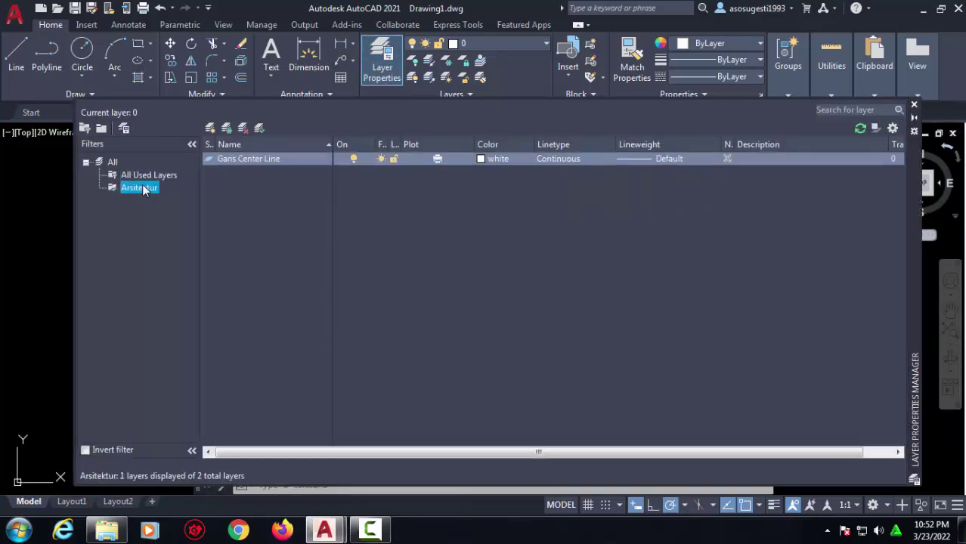
Step: Add layers 'Notasi Pintu dan Jendela' and 'Garis dinding' to the Arsitektur filter
click(211, 129)
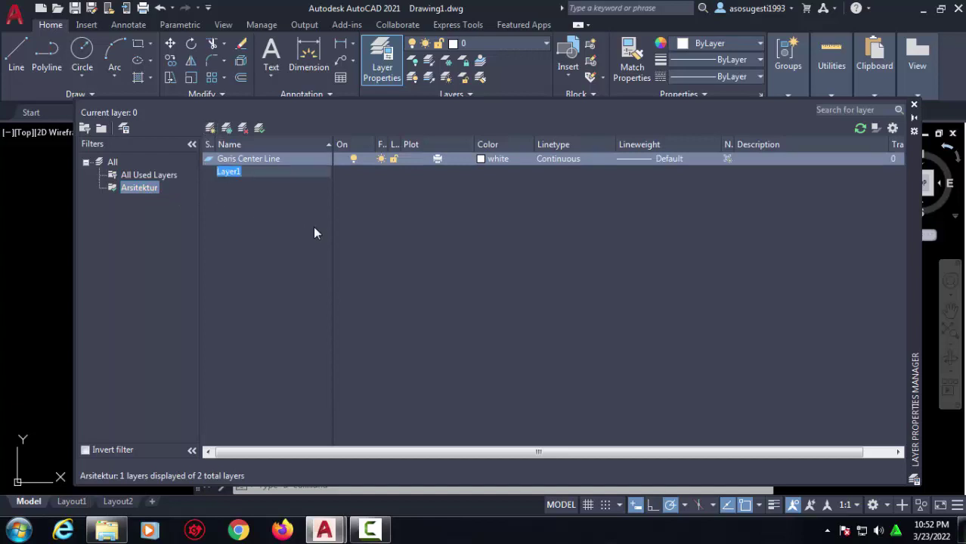
key(BackSpace)
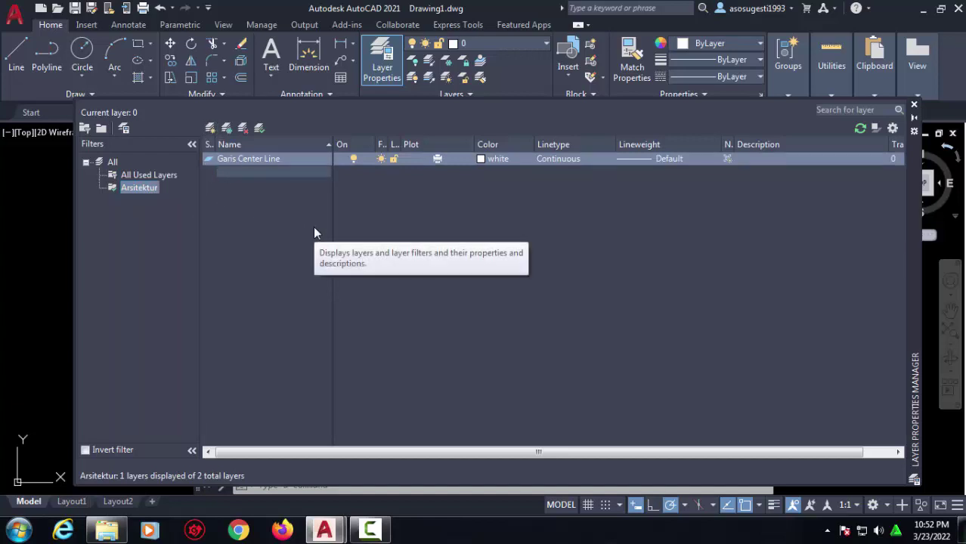
text(Notas)
text(i Pin)
text(tu dan )
text(Jendela)
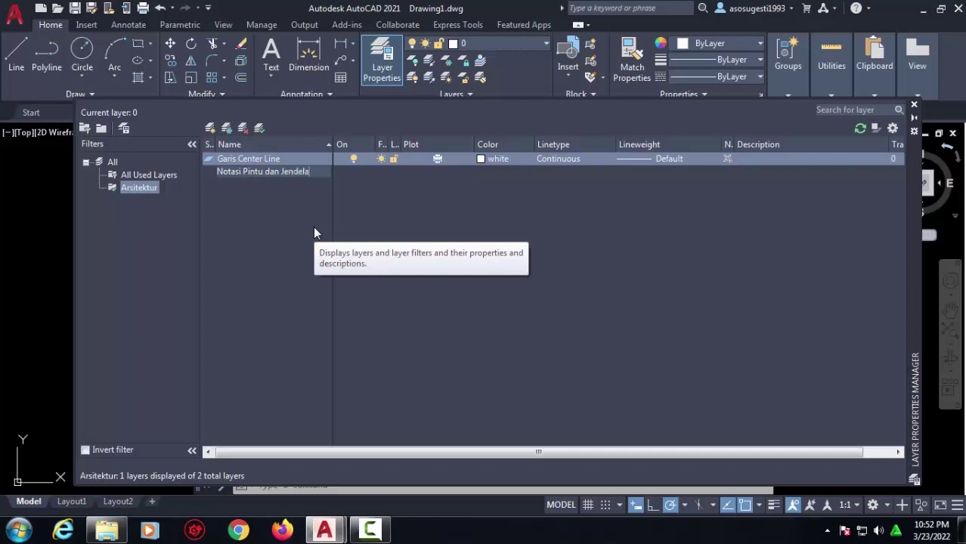
key(Return)
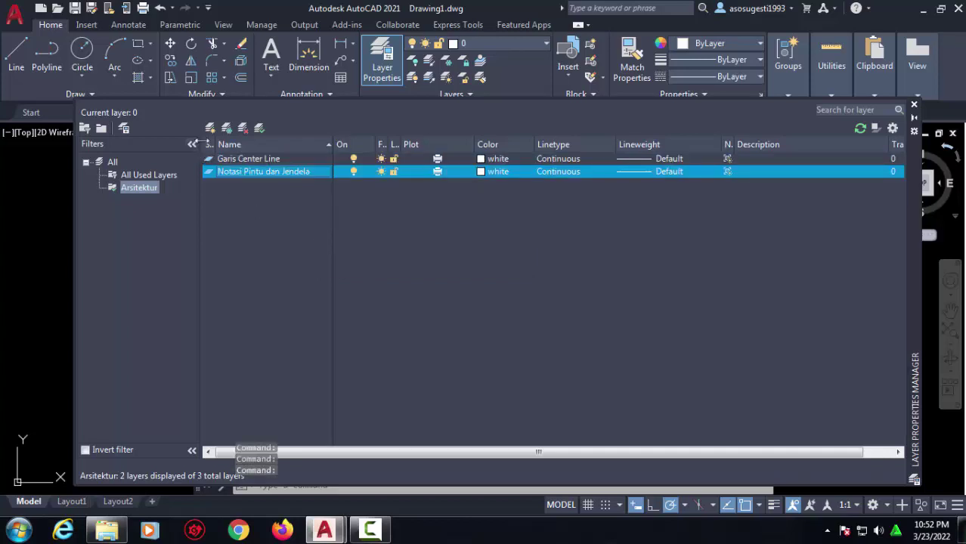
click(212, 131)
key(BackSpace)
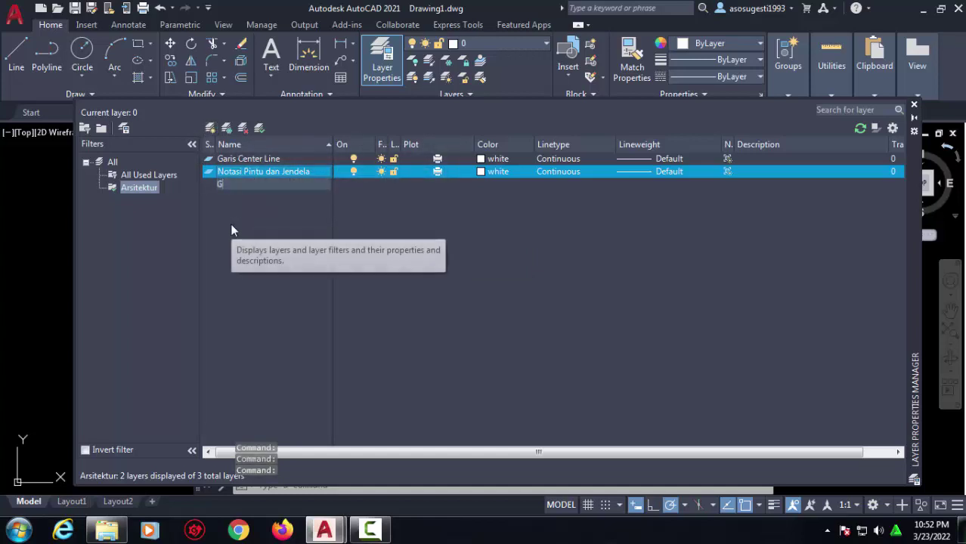
text(Gar)
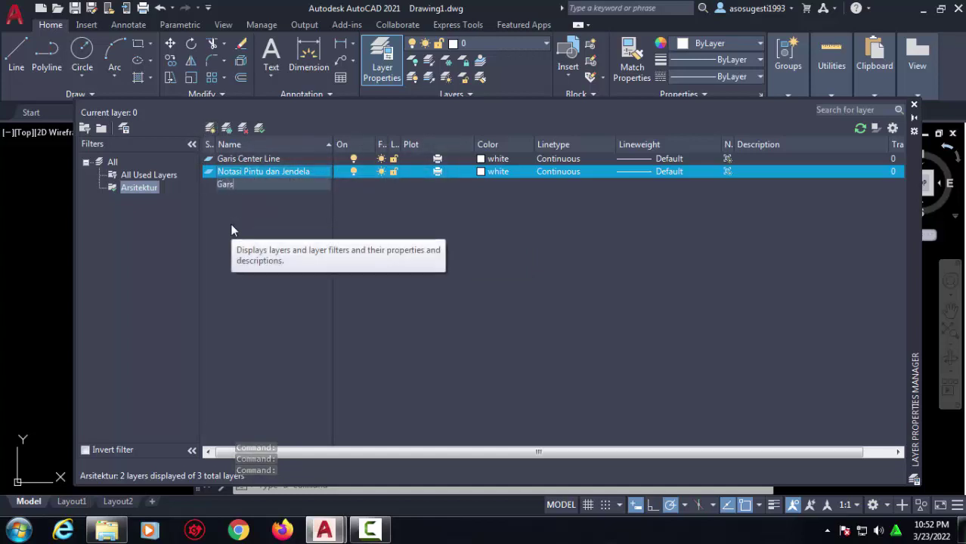
text(is)
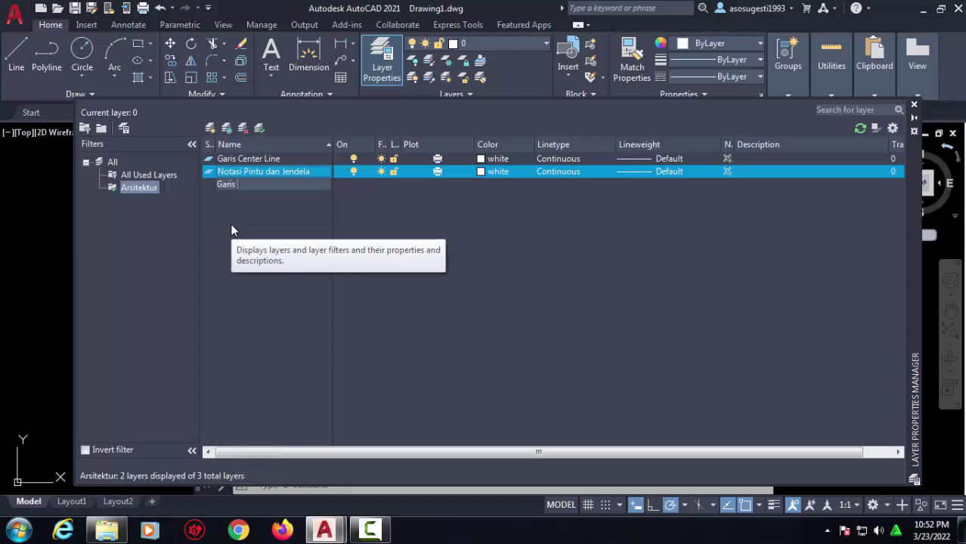
text( diniding)
key(BackSpace)
key(BackSpace)
key(BackSpace)
key(BackSpace)
text(ding)
key(Return)
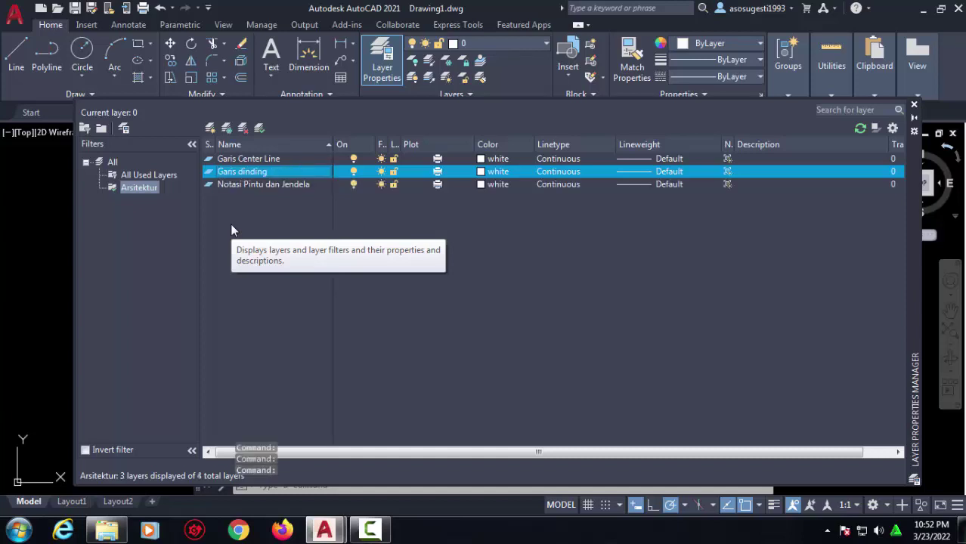
Step: Select Garis Center Line, widen the Linetype column, and pick grey index colour 8
click(264, 161)
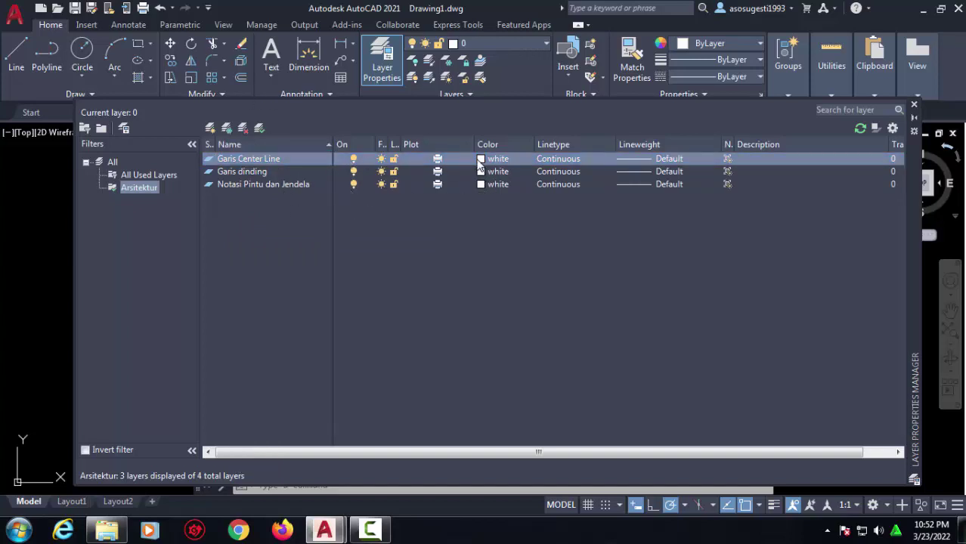
drag(534, 144, 548, 145)
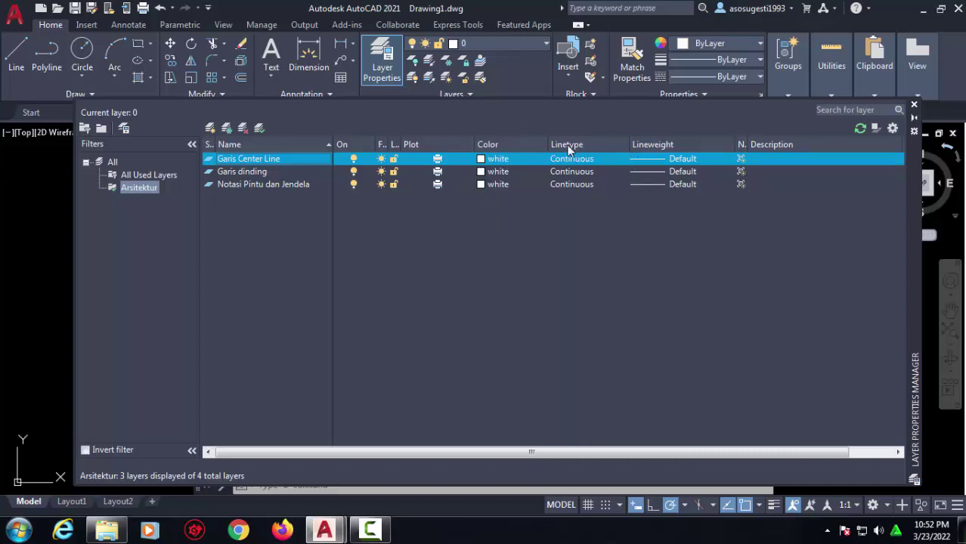
click(510, 161)
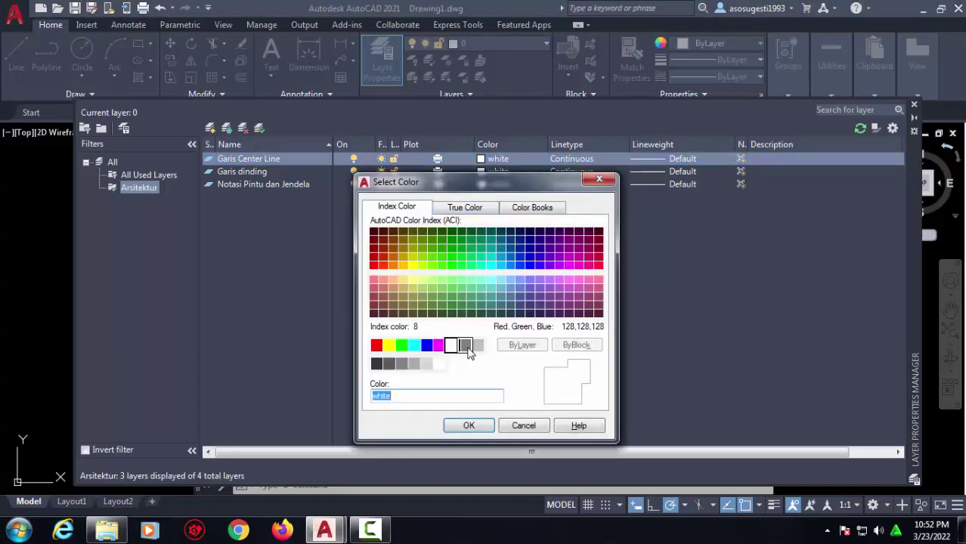
click(466, 347)
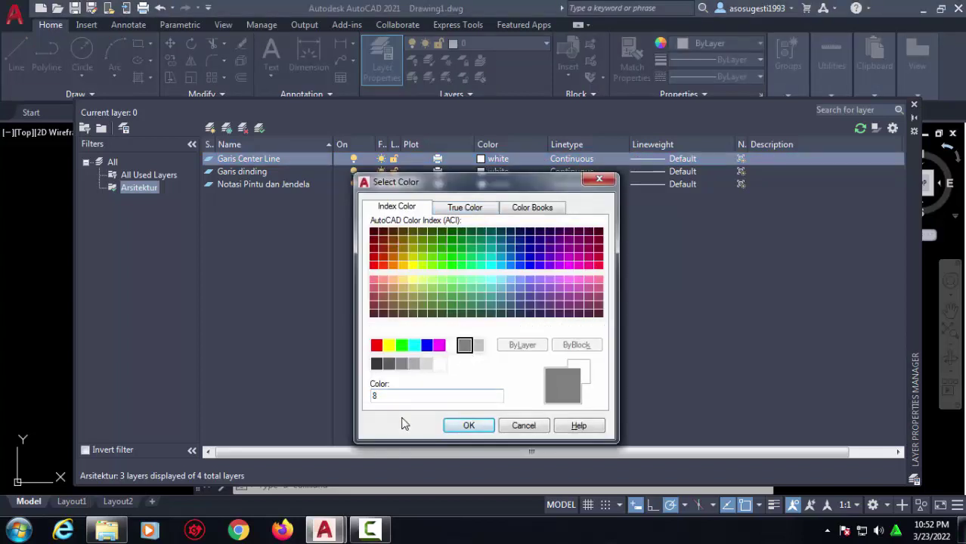
Step: Apply colour 8, then load the CENTER linetype and assign it to Garis Center Line
click(469, 425)
click(561, 157)
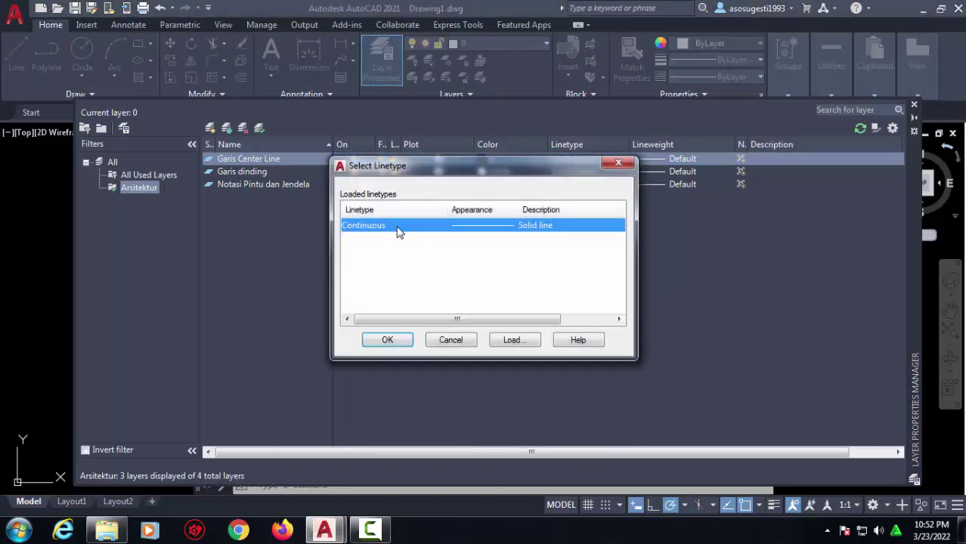
click(513, 340)
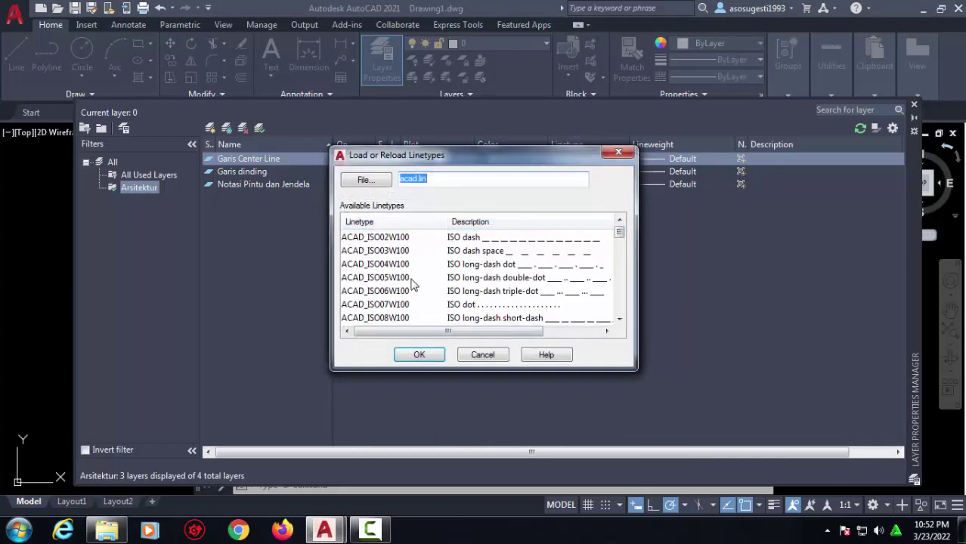
click(384, 304)
scroll(401, 300, down, 2)
scroll(403, 301, down, 2)
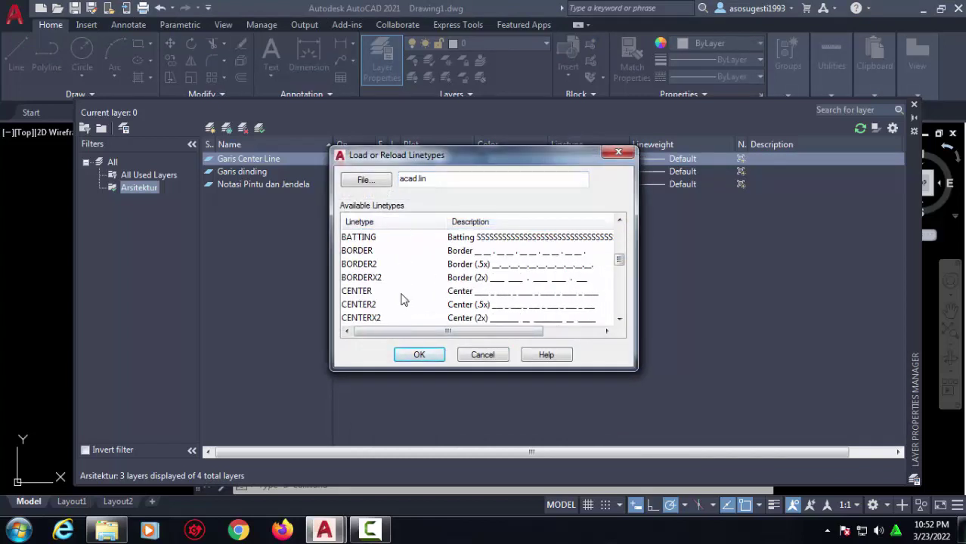
click(355, 292)
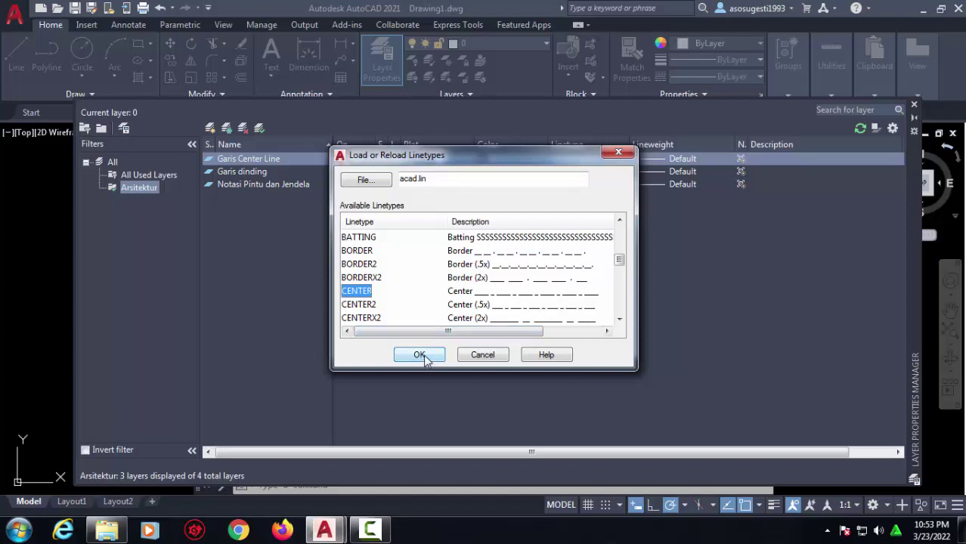
click(420, 354)
click(463, 225)
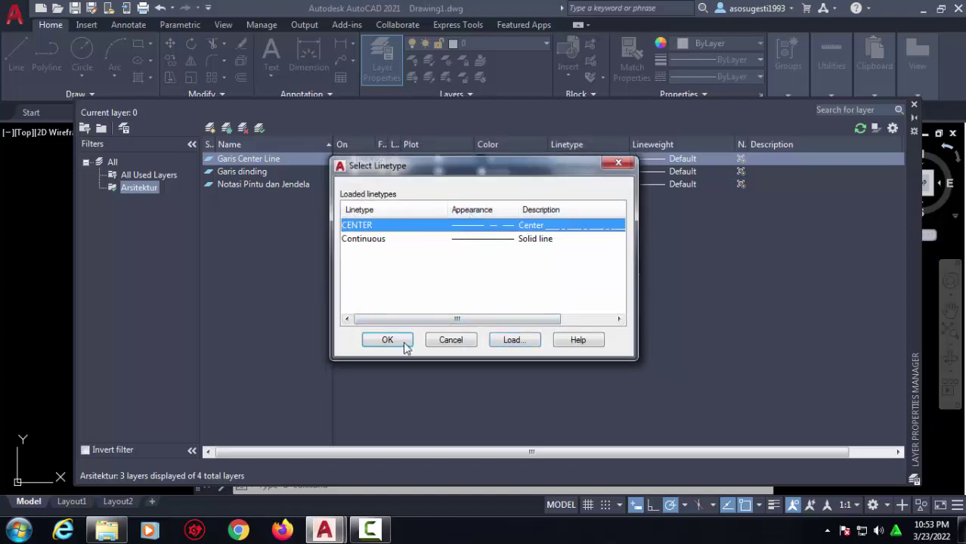
click(387, 340)
Step: Give Garis Center Line a 0.05 mm lineweight, then select the Garis dinding layer
click(653, 159)
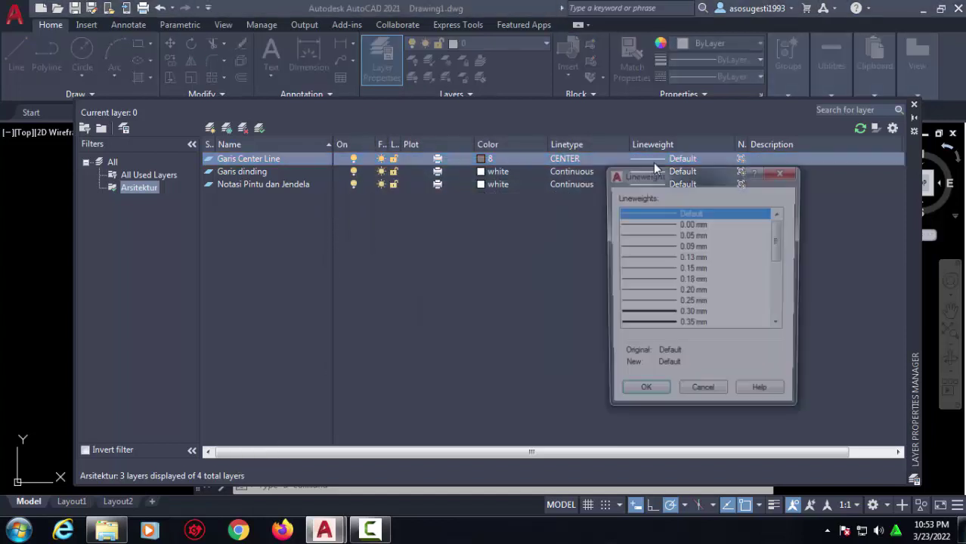
click(643, 235)
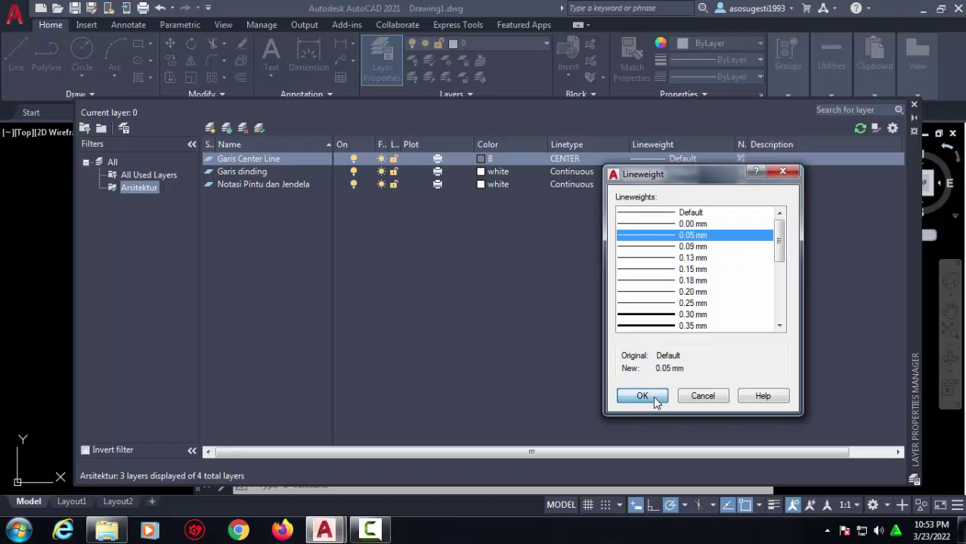
click(642, 396)
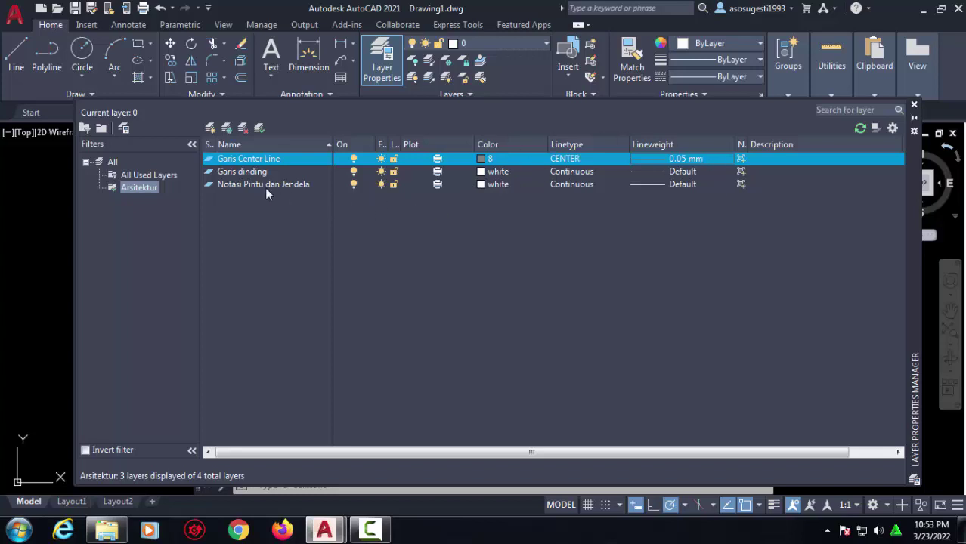
click(242, 172)
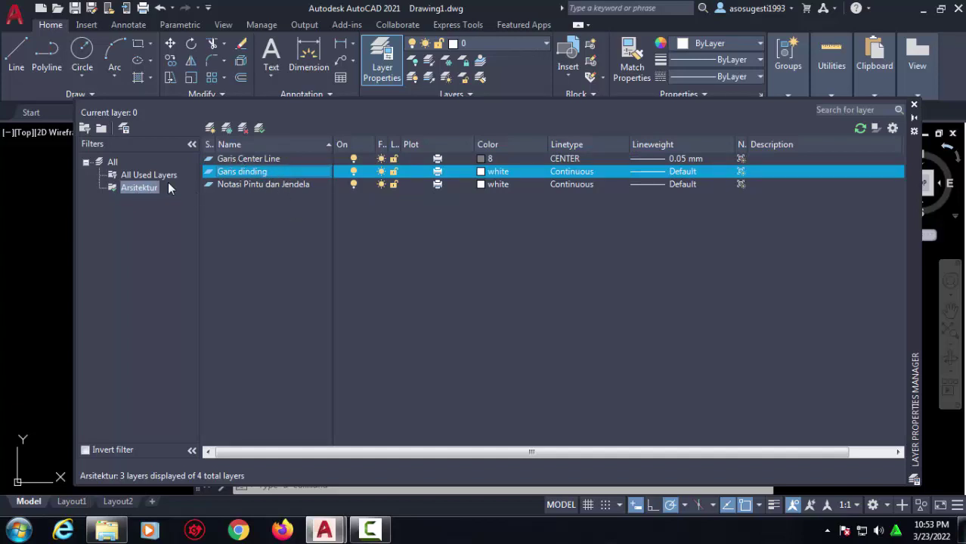
click(915, 107)
click(512, 49)
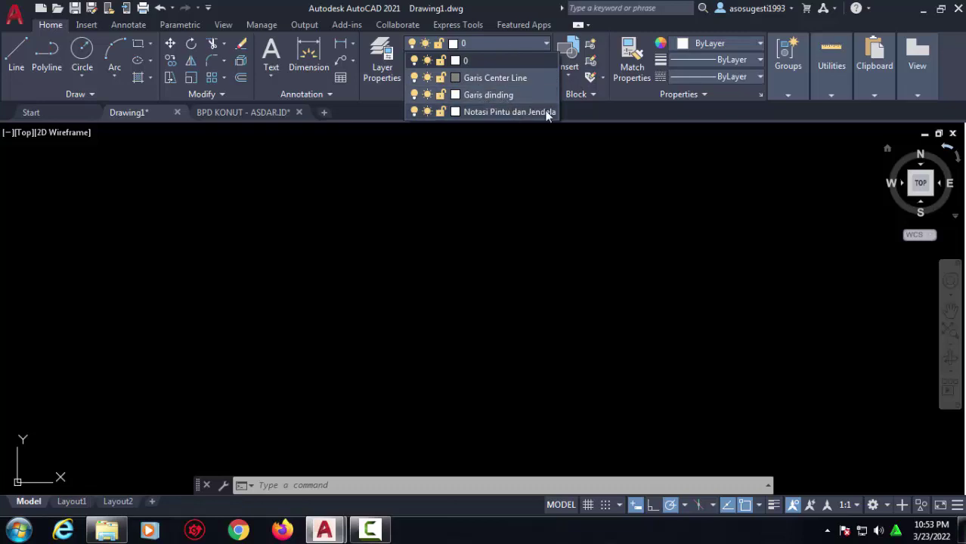
click(383, 66)
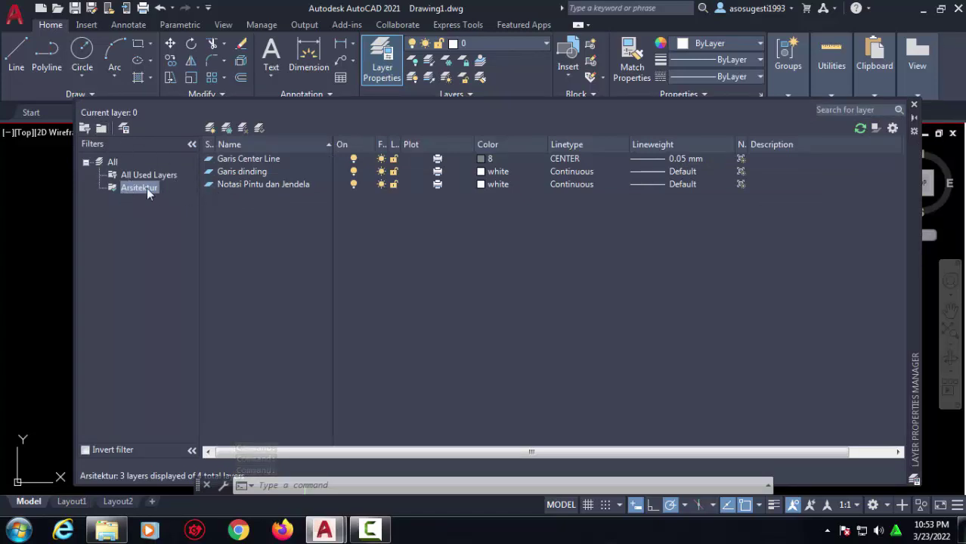
Step: Create a new group filter and name it Struktur
click(102, 128)
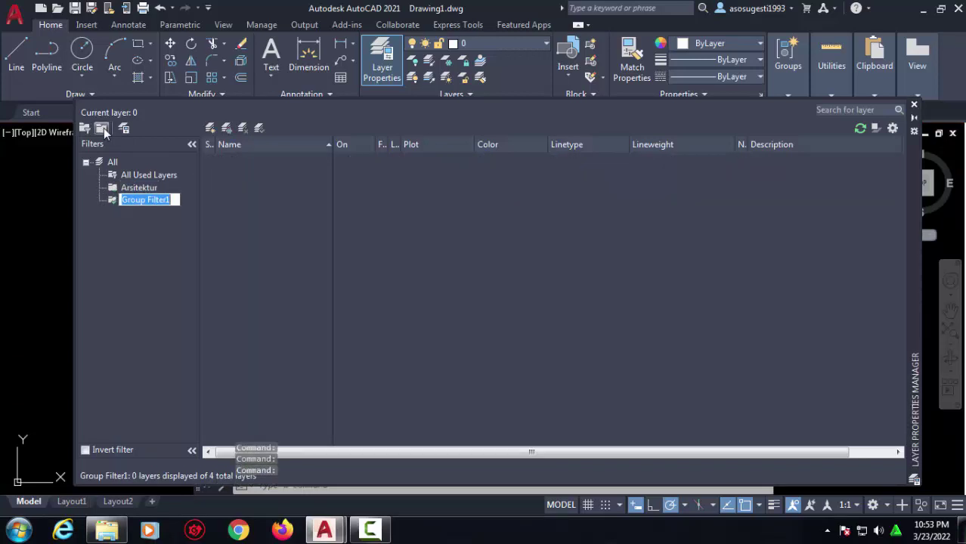
text(St)
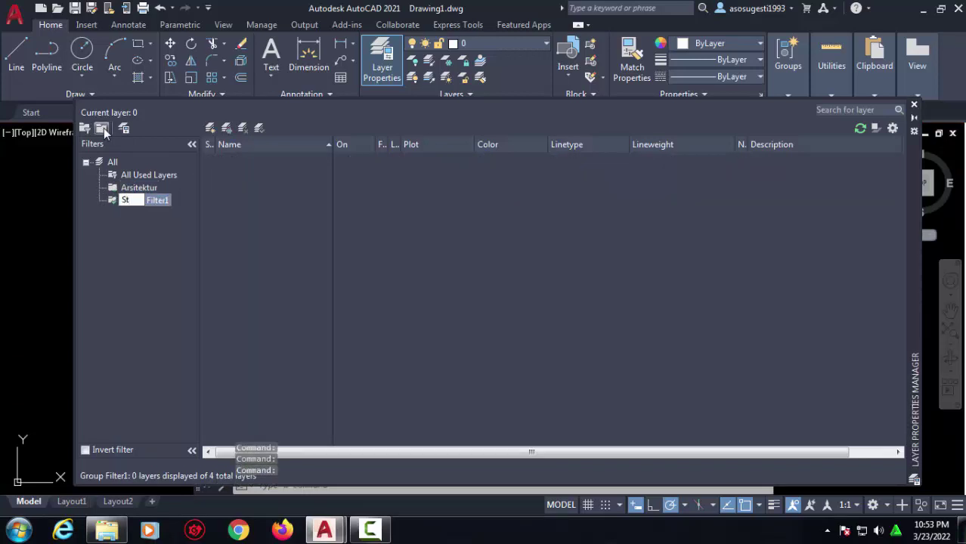
key(BackSpace)
text(St)
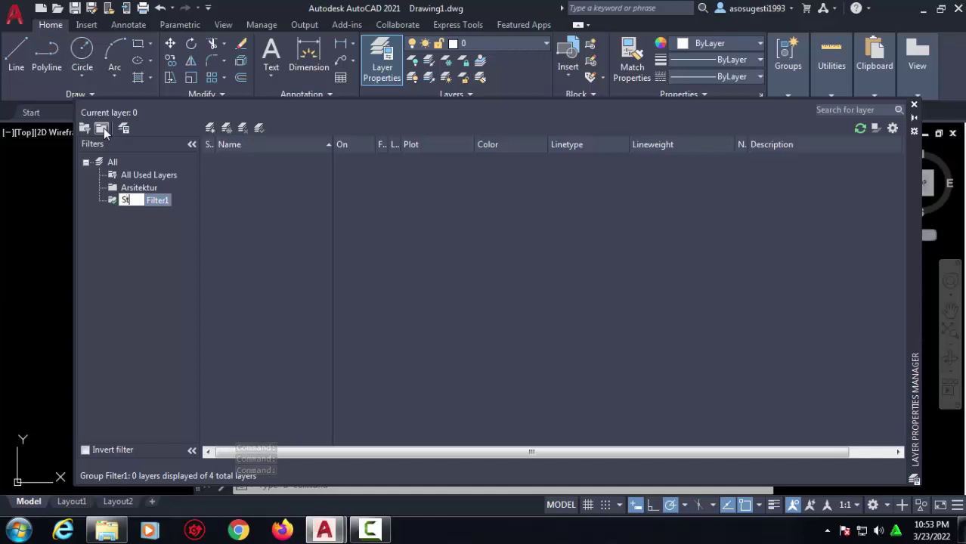
text(ruktur)
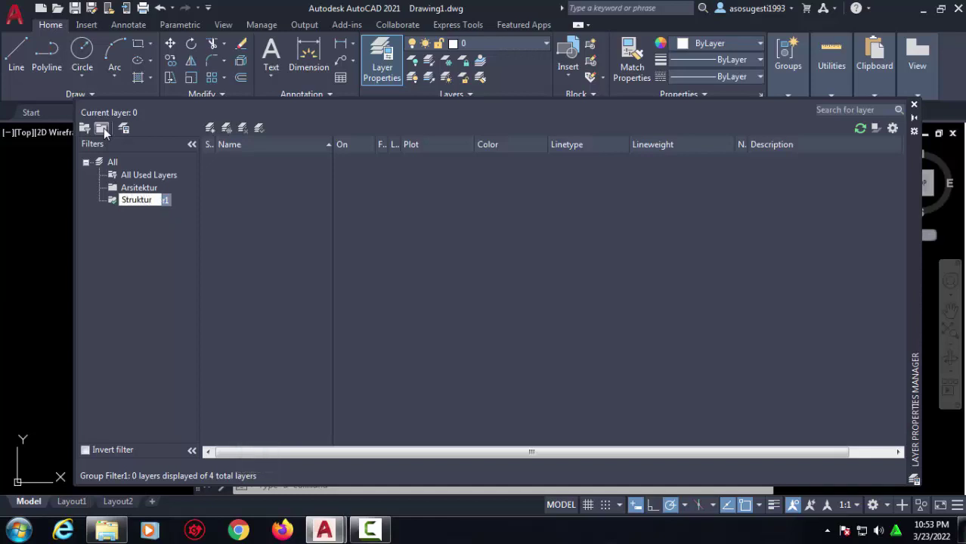
key(Return)
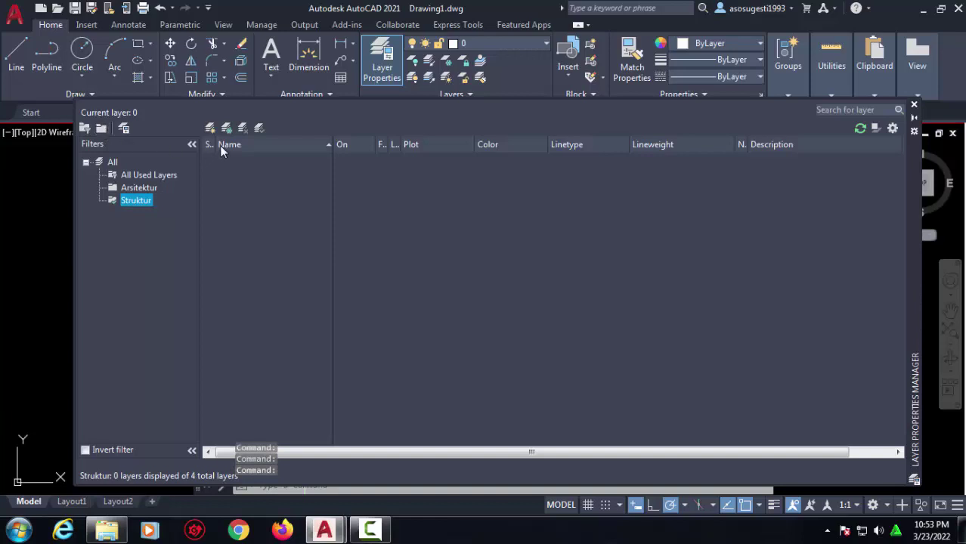
Step: Add a layer named Kolom to the Struktur filter, renaming it via right-click
click(209, 129)
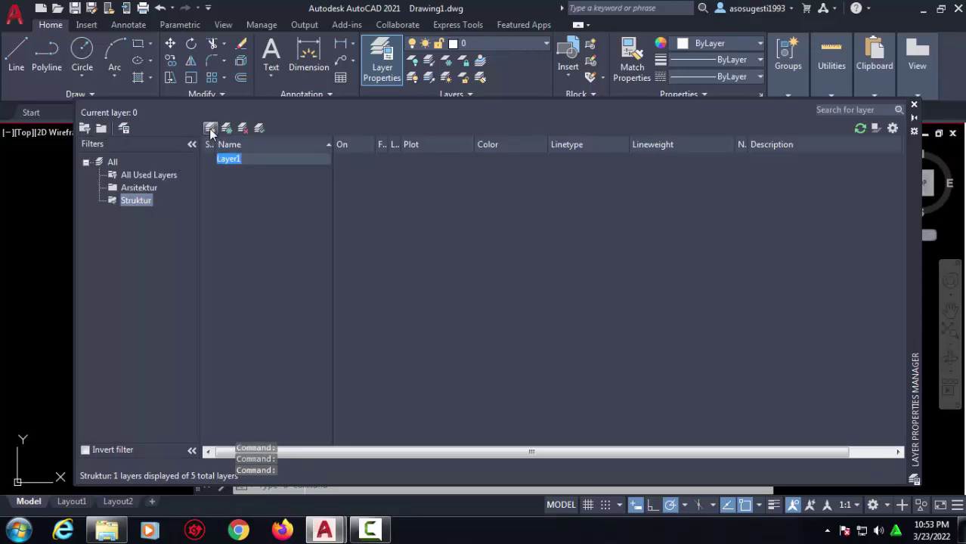
key(BackSpace)
text(Kol)
key(BackSpace)
key(BackSpace)
text(olom)
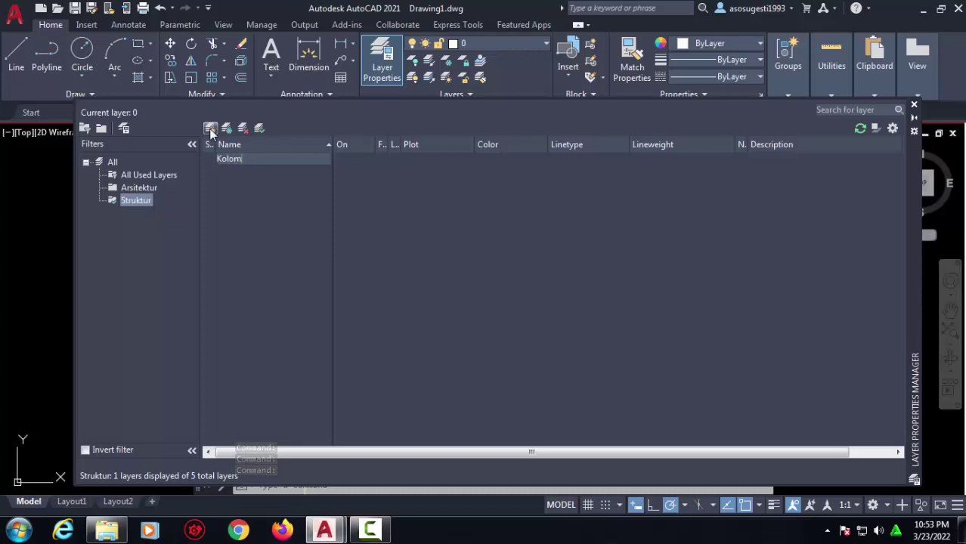
key(Return)
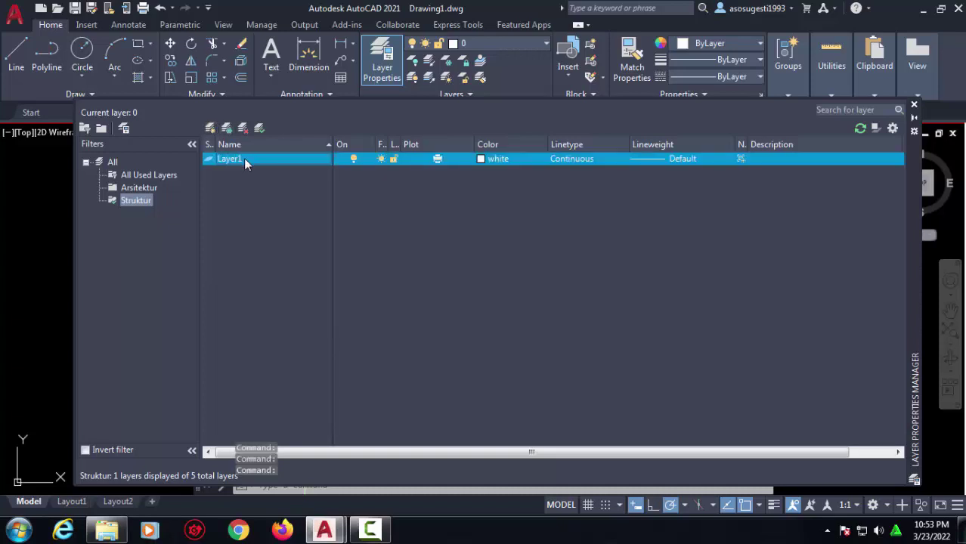
right_click(244, 158)
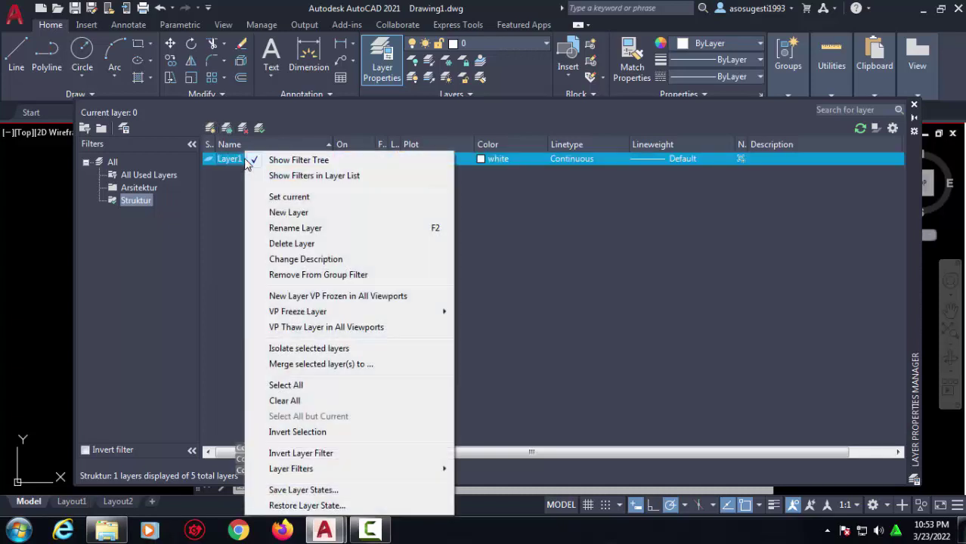
click(309, 228)
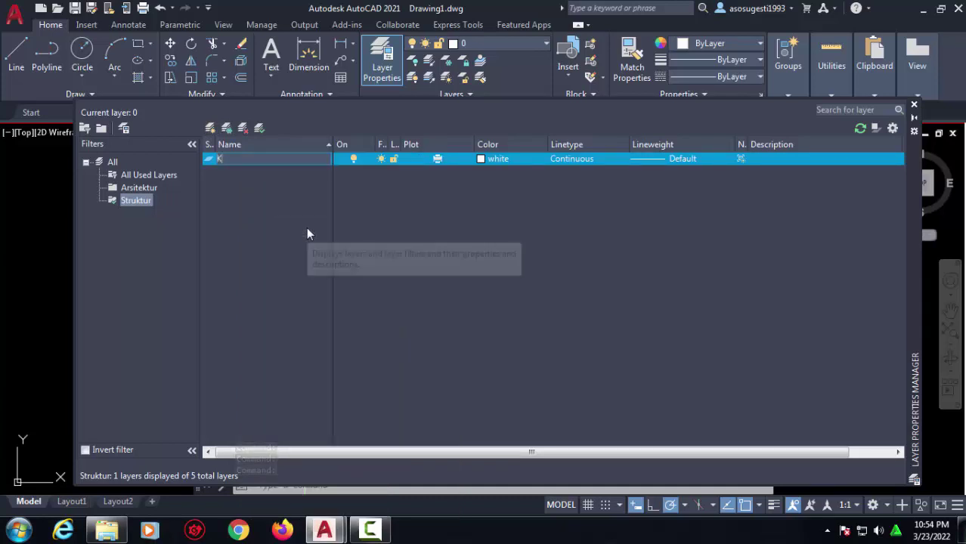
text(Kolom)
key(Return)
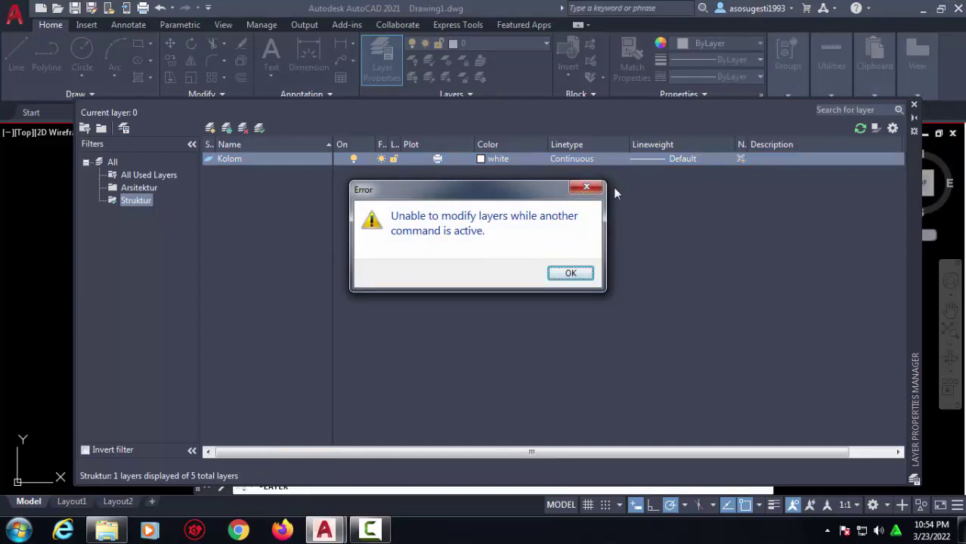
Step: Dismiss the error dialogs, then close and reopen the Layer Properties Manager
click(587, 188)
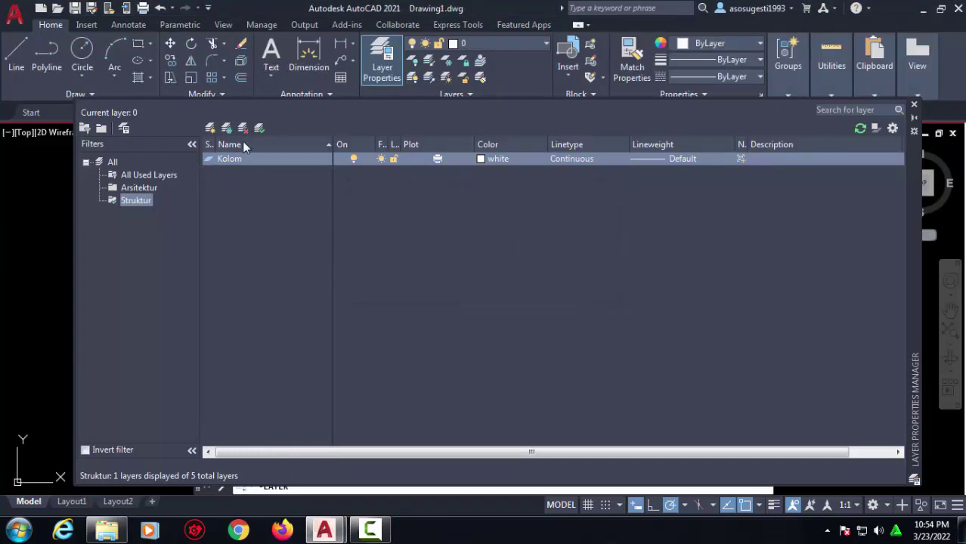
click(212, 124)
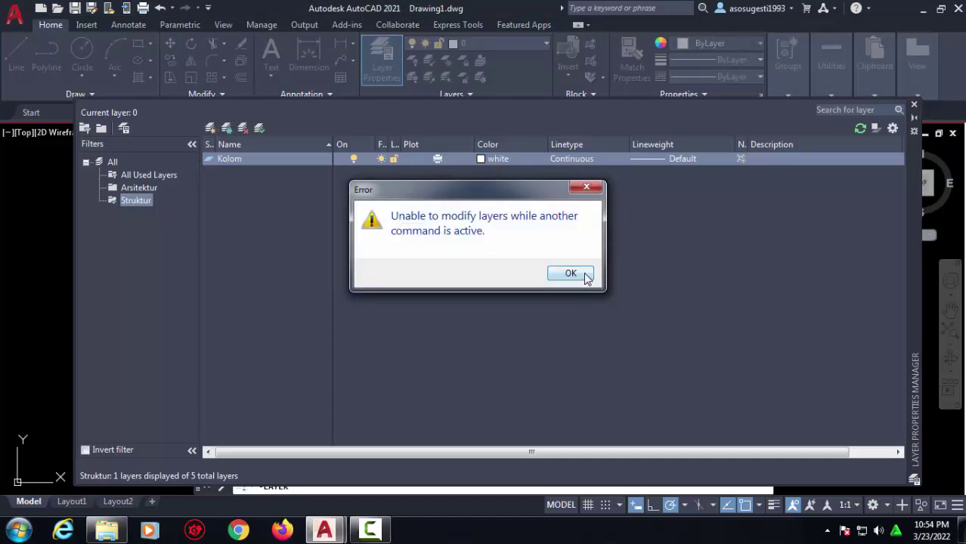
click(586, 276)
click(914, 104)
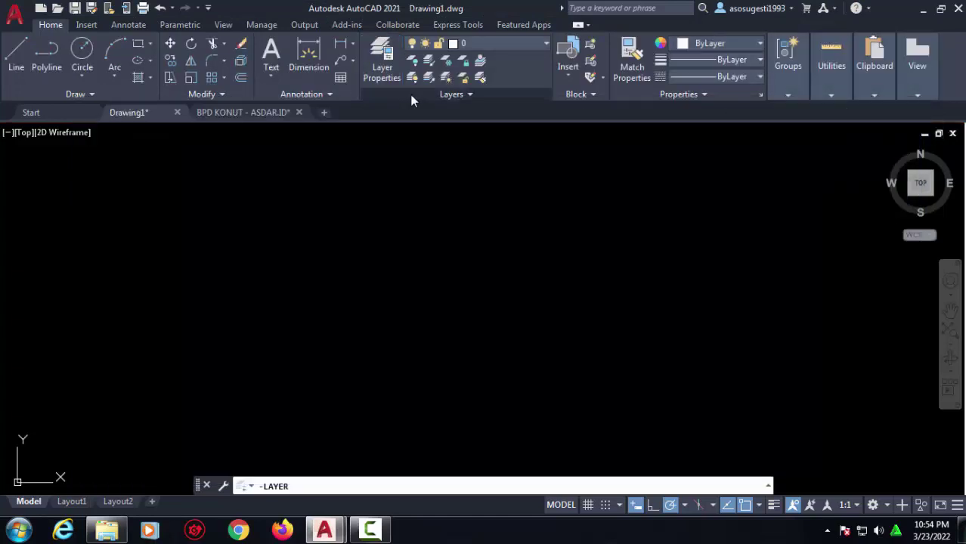
click(378, 70)
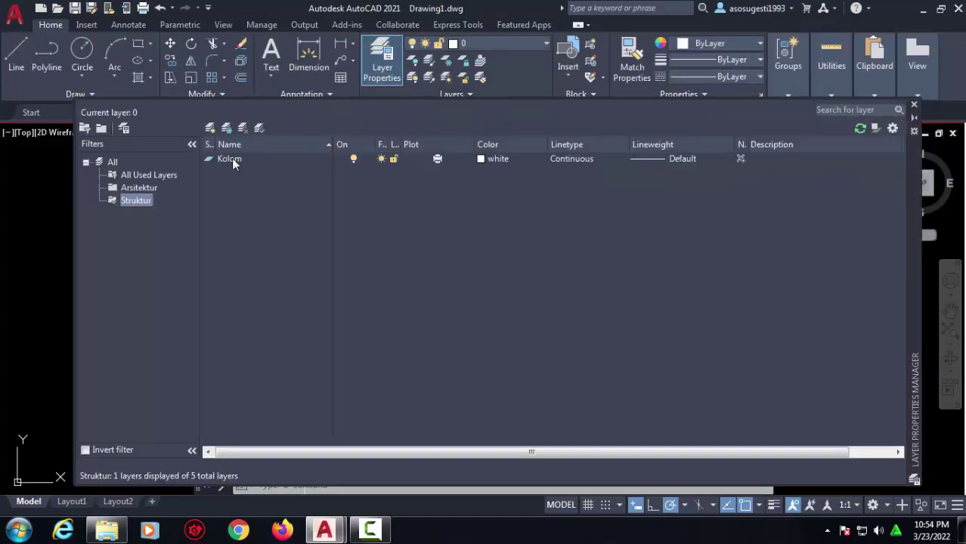
Step: Add three new layers, Sloof, Pondasi and Balok, to the Struktur filter
click(211, 128)
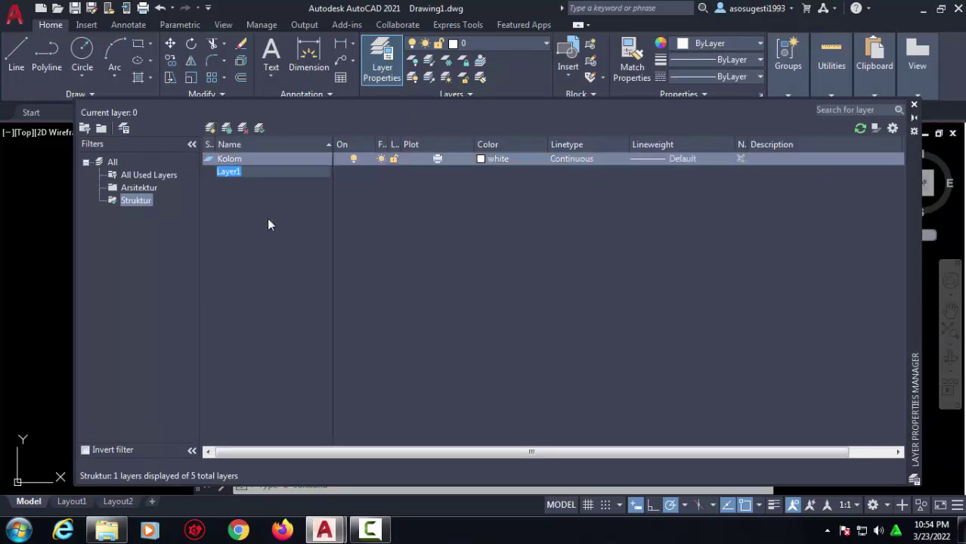
key(BackSpace)
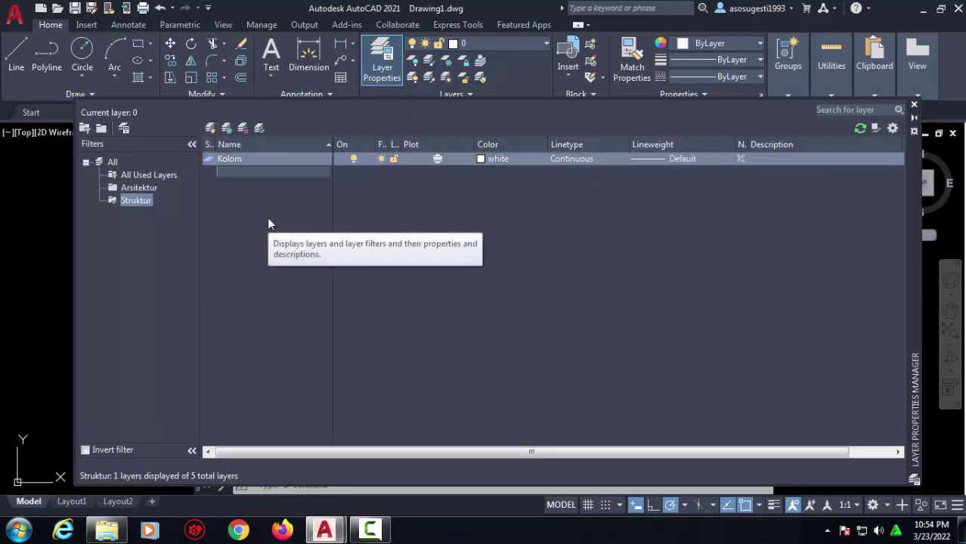
text(Sloo)
text(f)
key(Return)
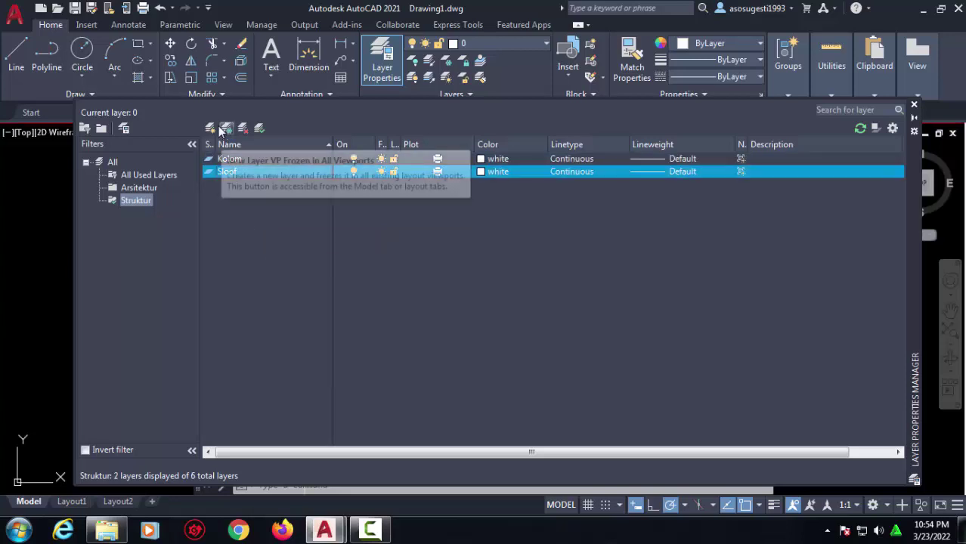
click(210, 127)
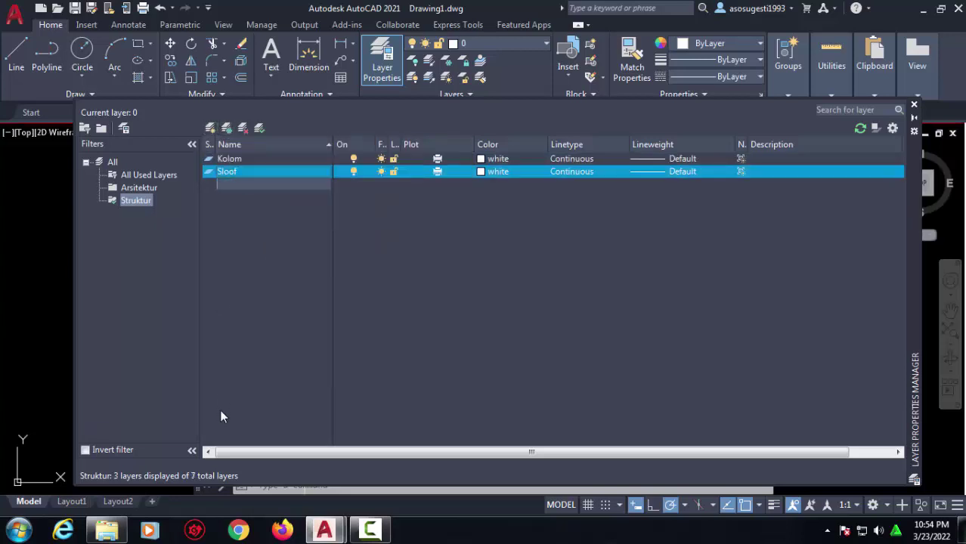
text(Pond)
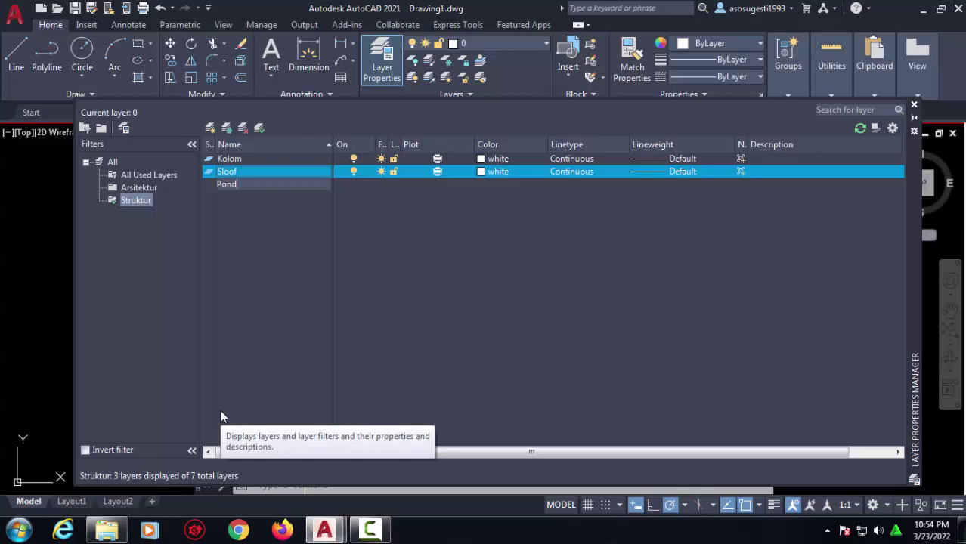
text(asi)
key(Escape)
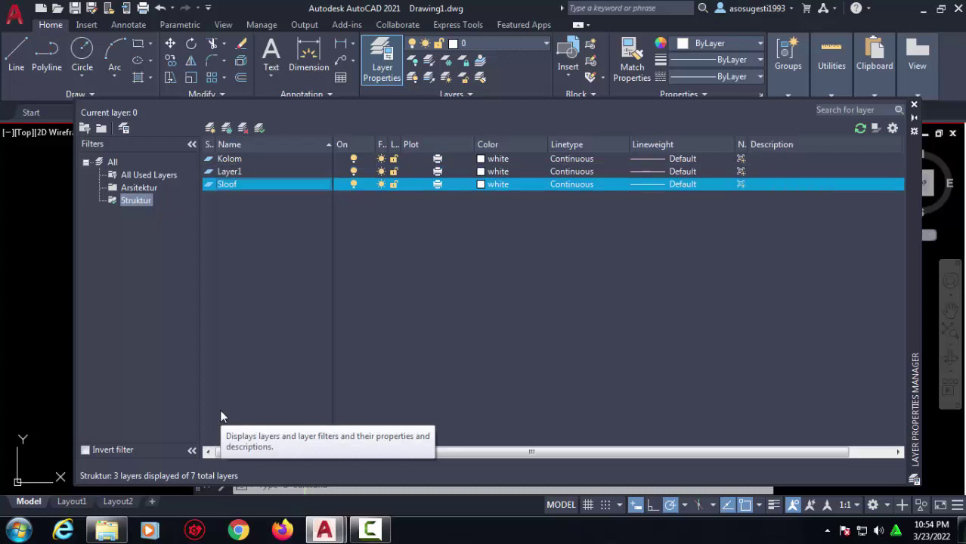
click(210, 125)
text(Bal)
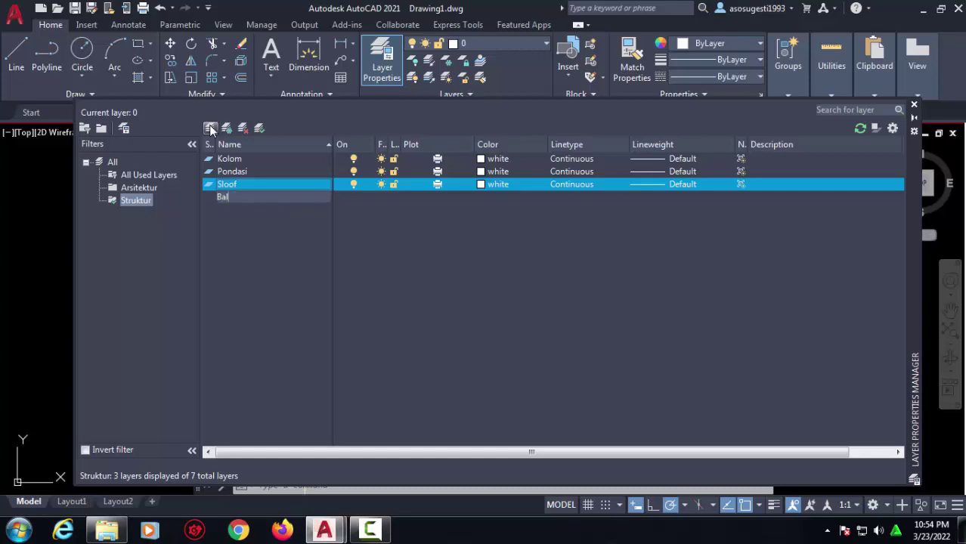
text(ok)
key(Return)
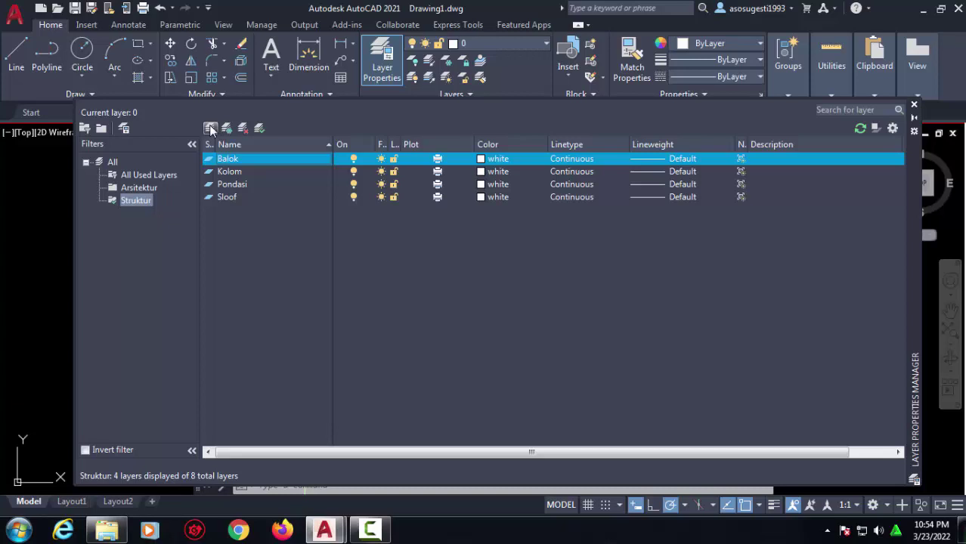
Step: Select the Kolom, Pondasi, Sloof and Balok layers in turn to review them
click(240, 172)
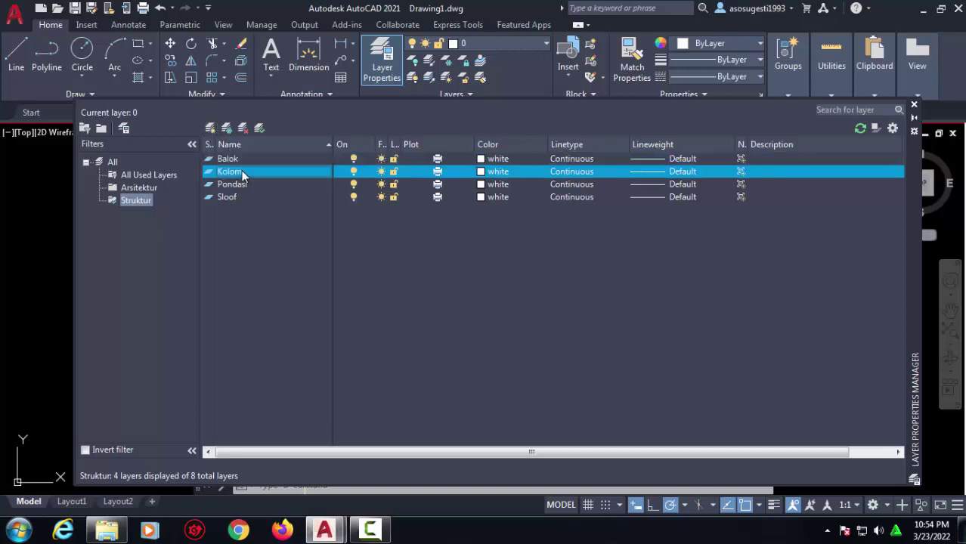
click(242, 189)
click(235, 198)
click(235, 158)
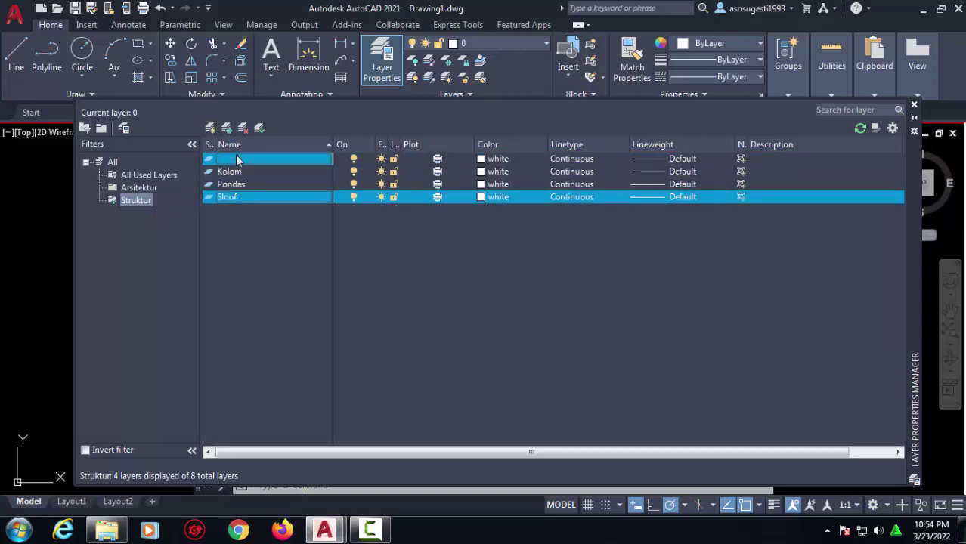
text(Balok)
click(236, 171)
click(239, 185)
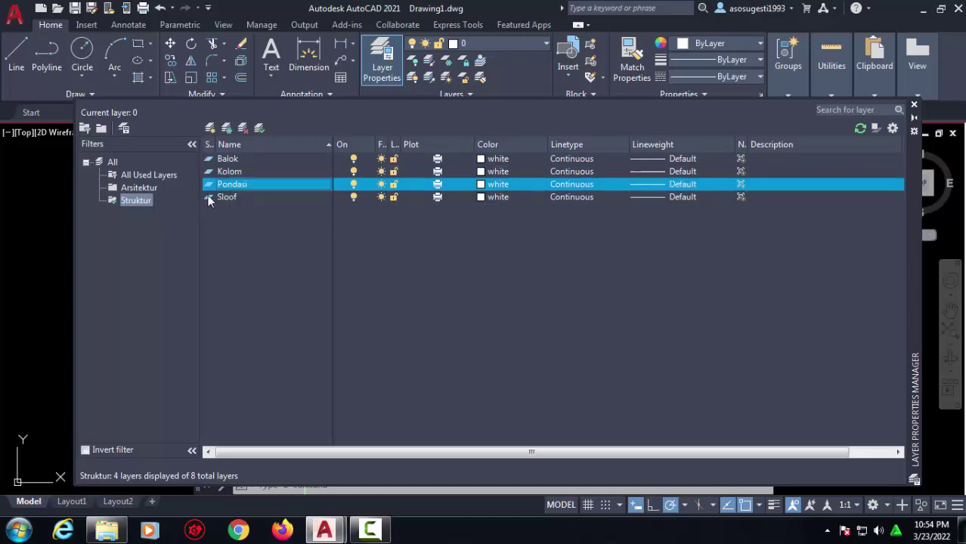
click(143, 187)
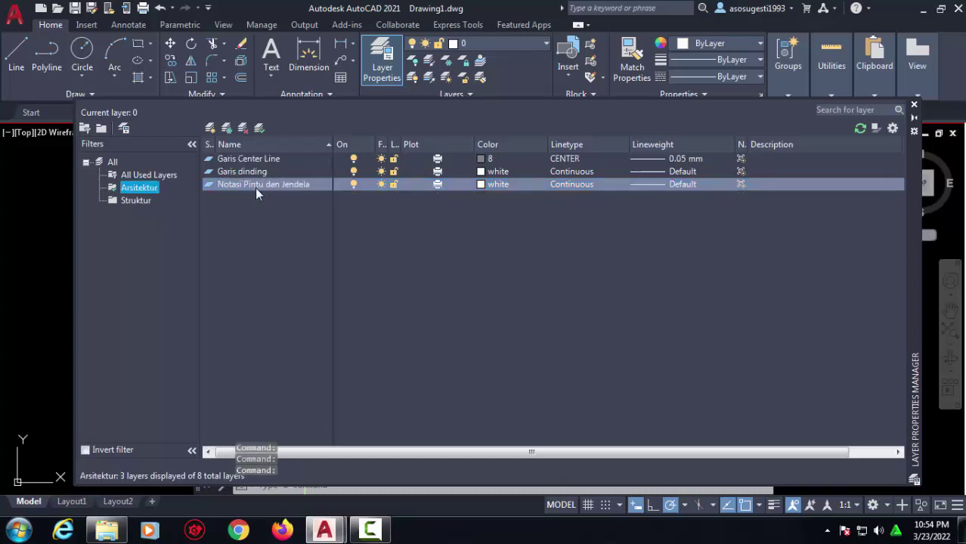
click(141, 200)
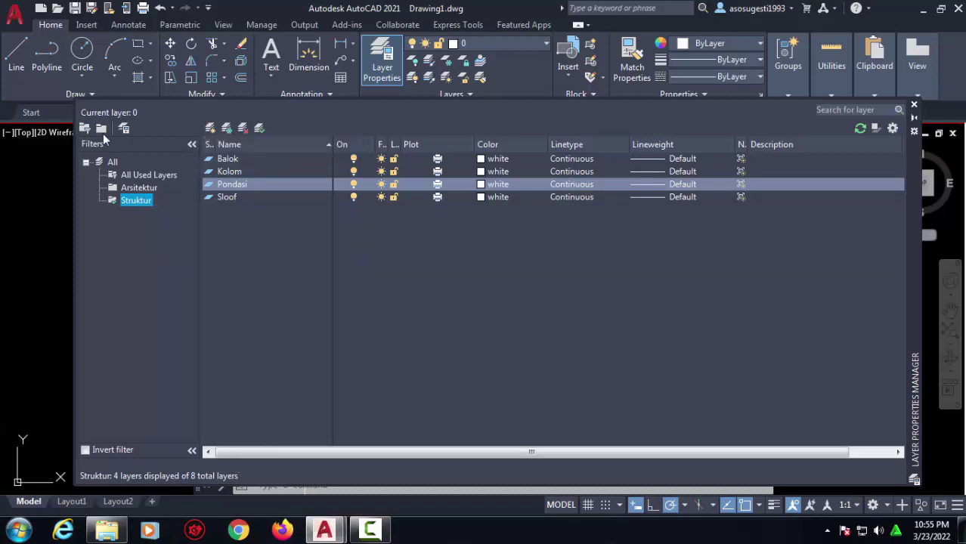
Step: Create a group filter named ME and add a new layer to it, typing Instalasi
click(100, 129)
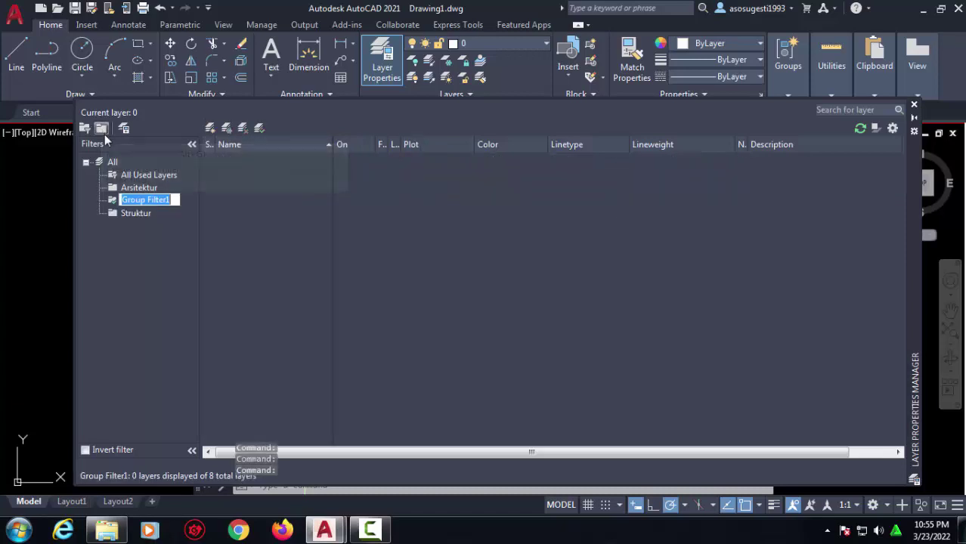
text(ME)
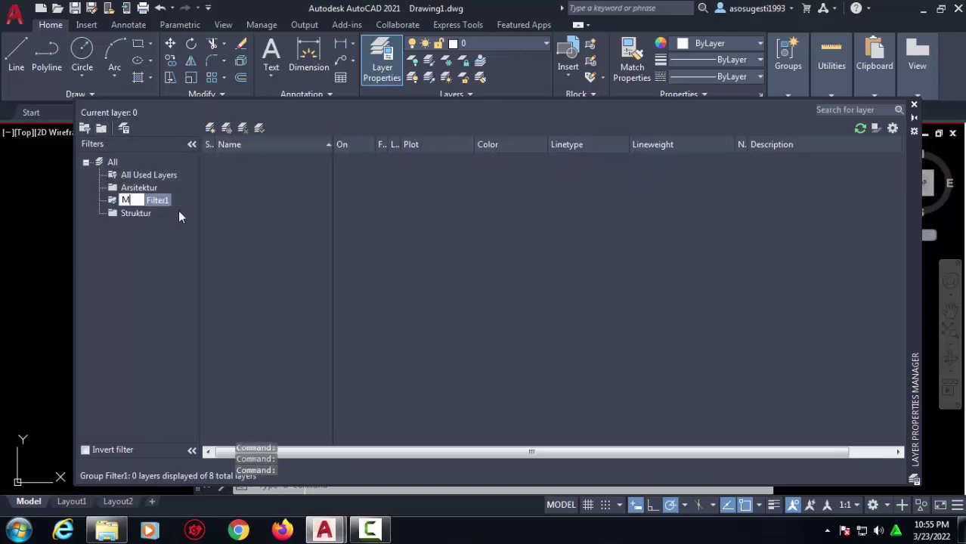
key(Return)
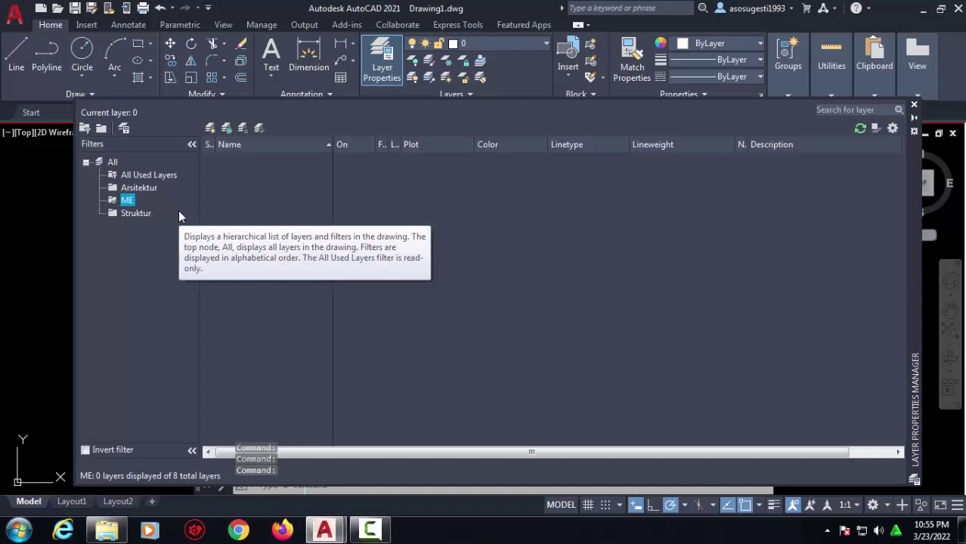
click(208, 132)
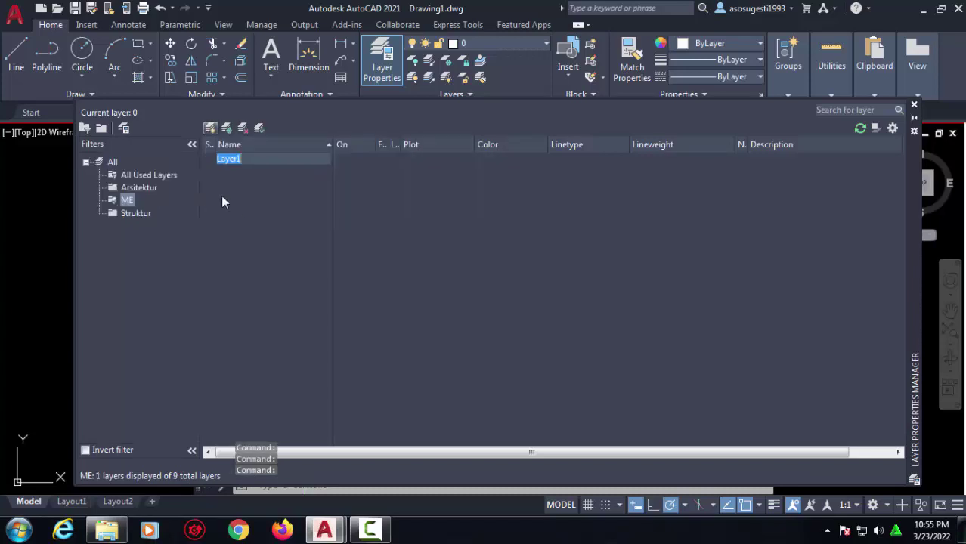
key(BackSpace)
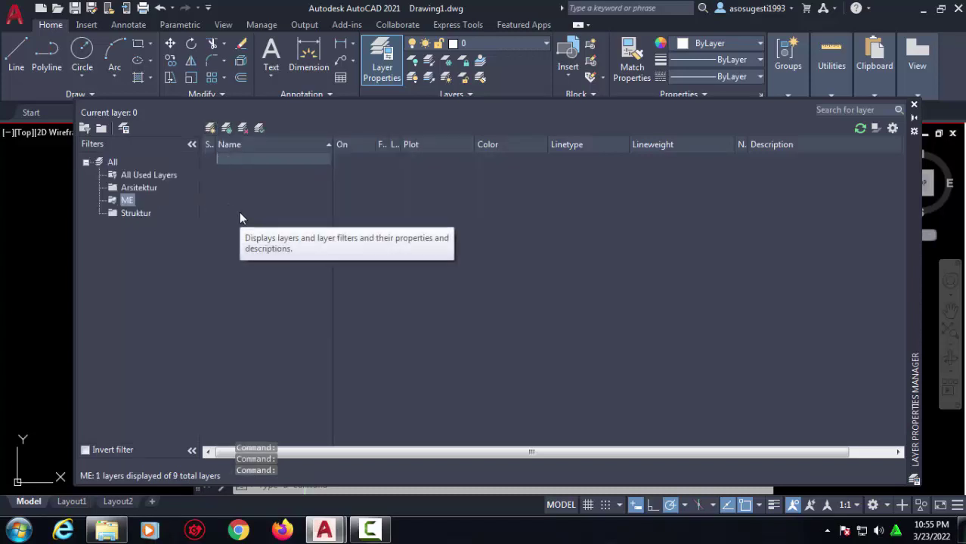
text(I)
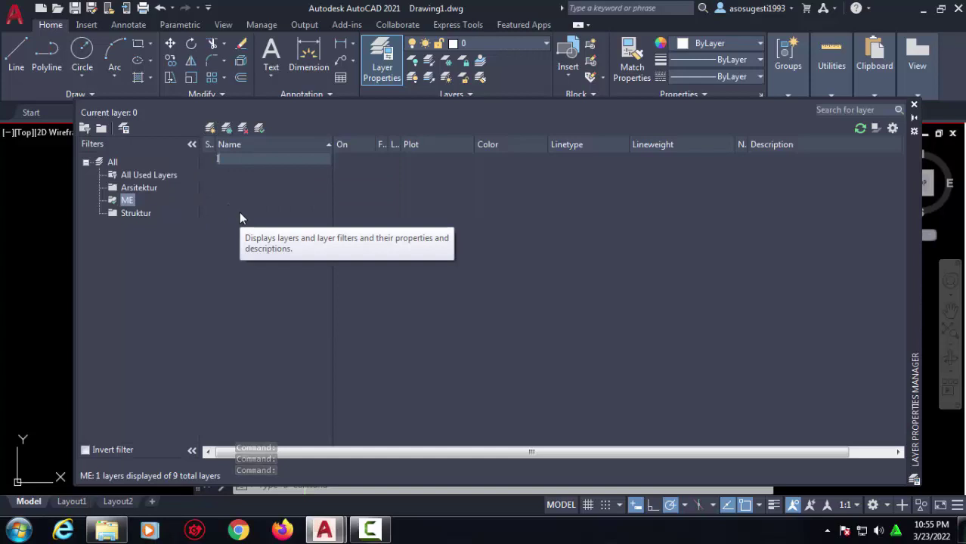
text(nstalasi)
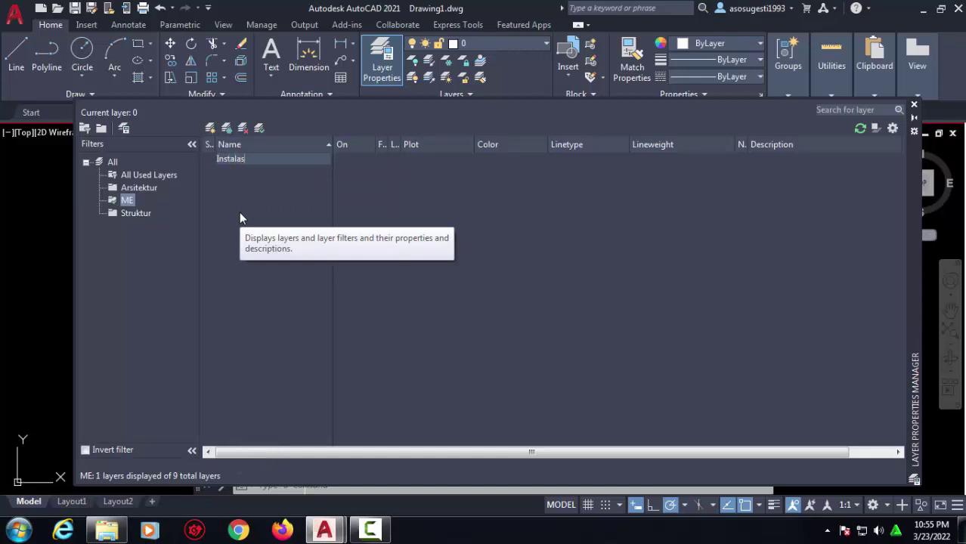
key(Escape)
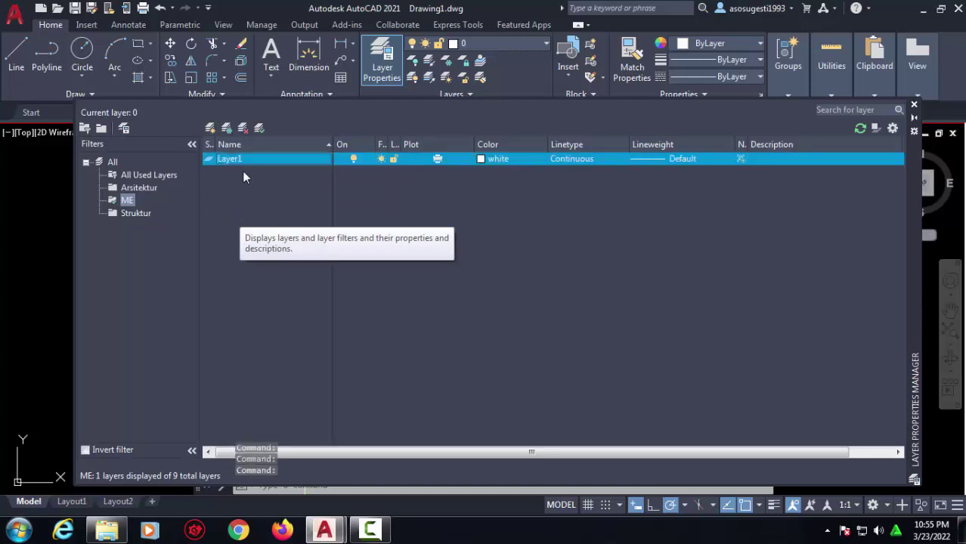
Step: Set Layer1 as current, dismiss the resulting errors, then view the Arsitektur and ME filters
right_click(256, 159)
click(301, 197)
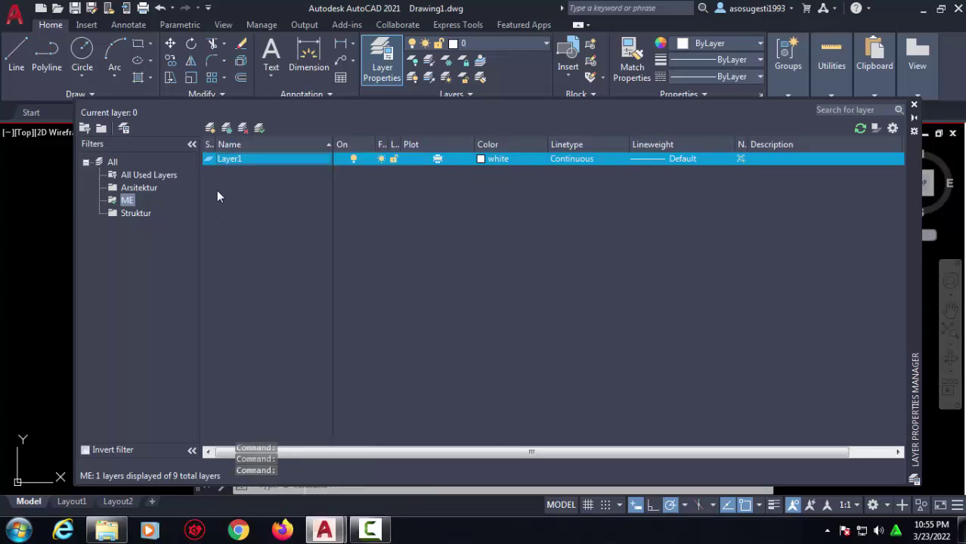
click(245, 159)
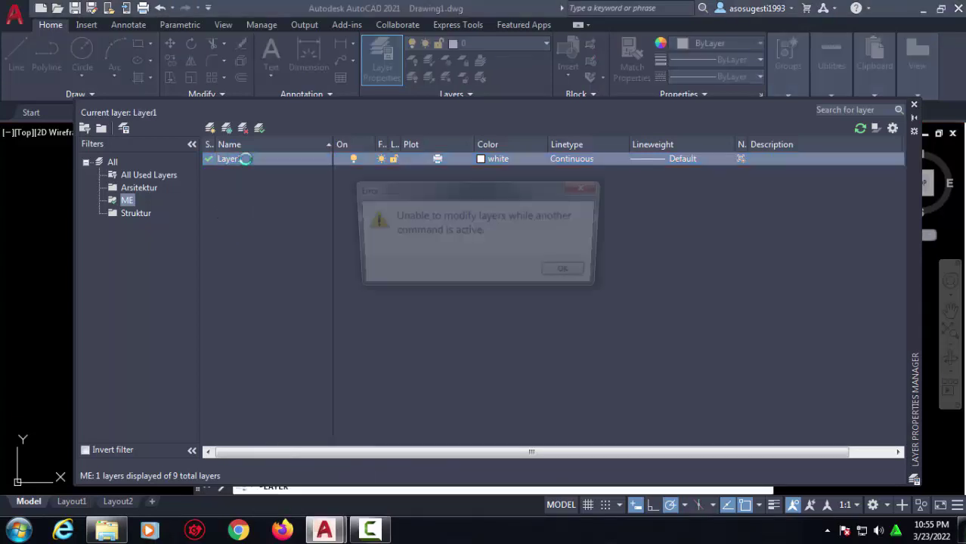
click(594, 193)
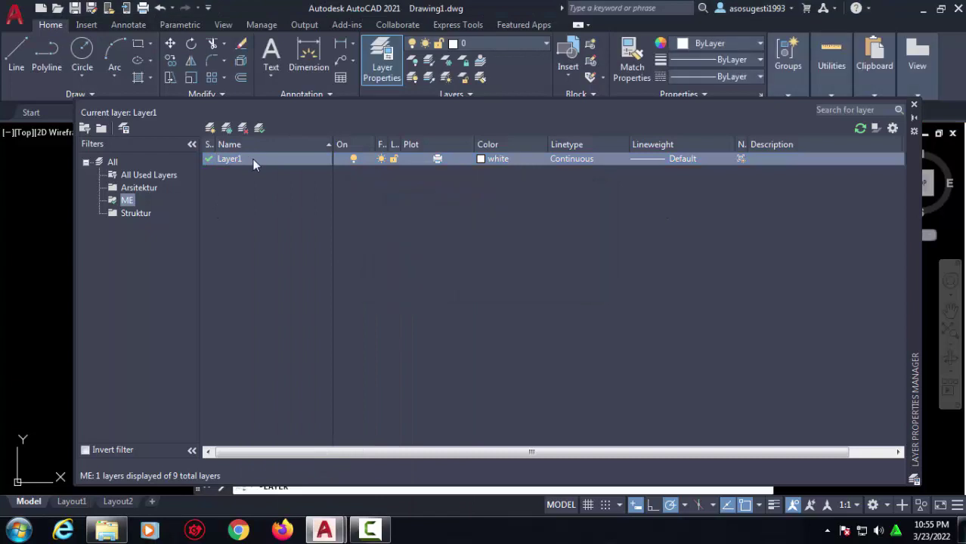
click(252, 159)
click(587, 187)
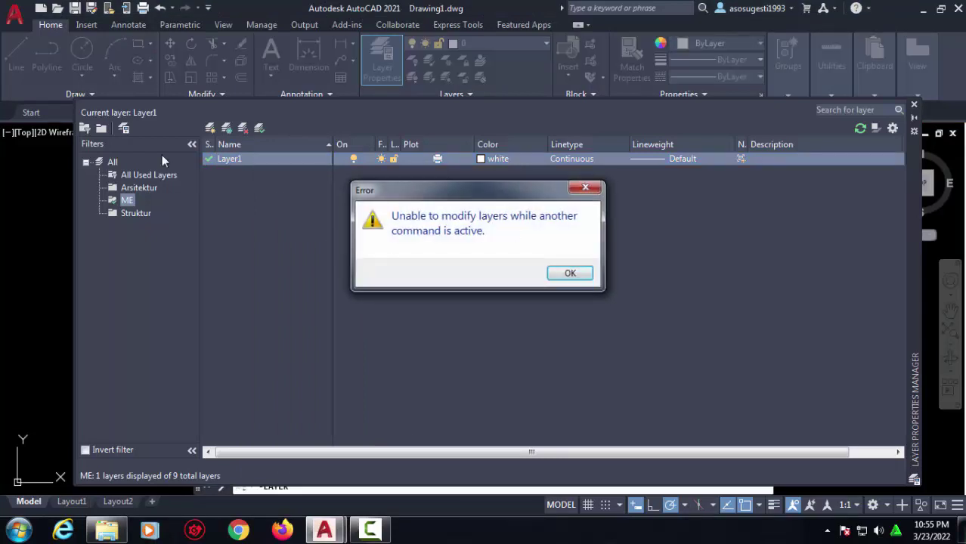
click(221, 158)
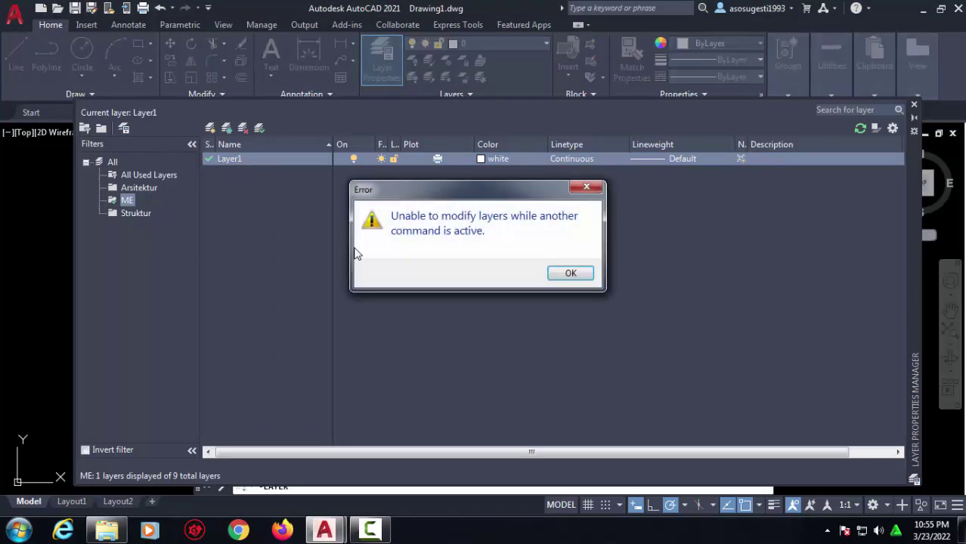
click(564, 273)
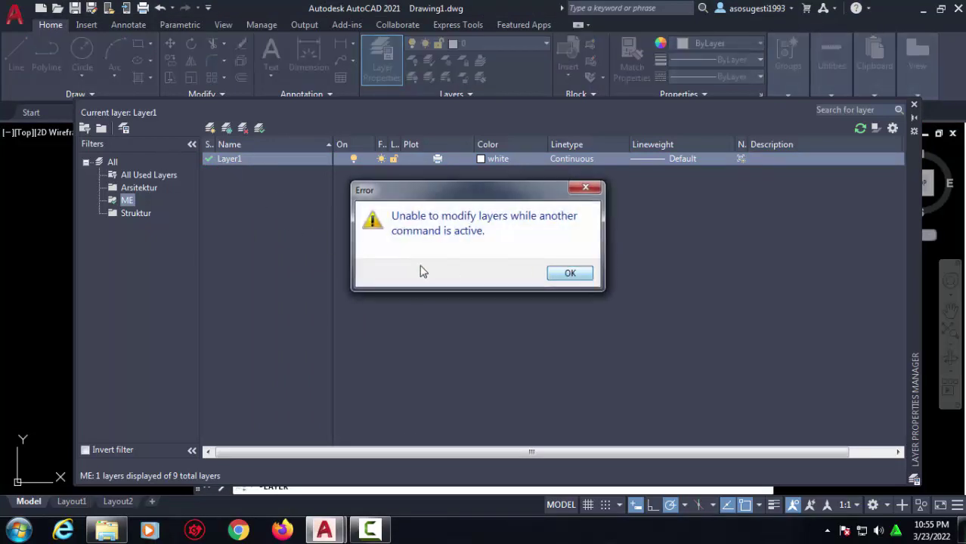
click(266, 168)
click(567, 270)
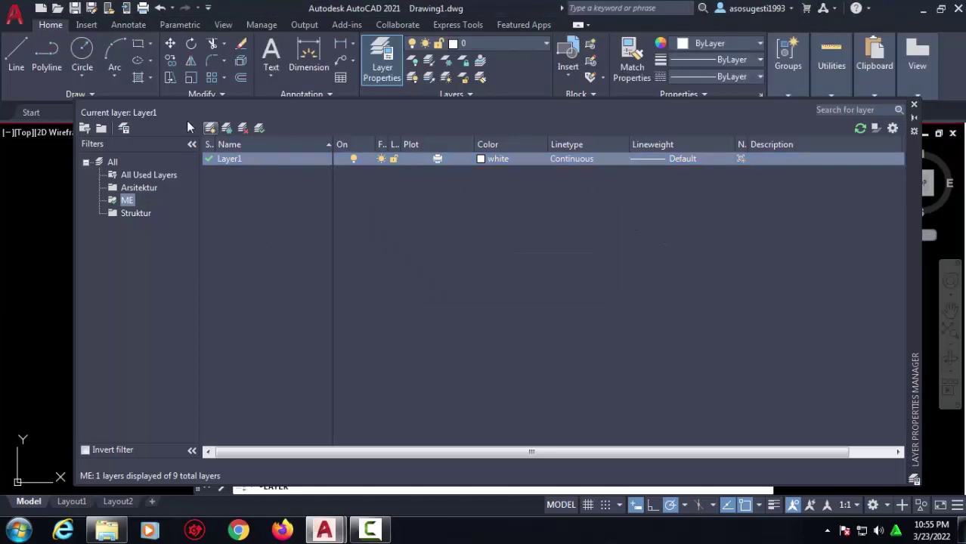
click(151, 187)
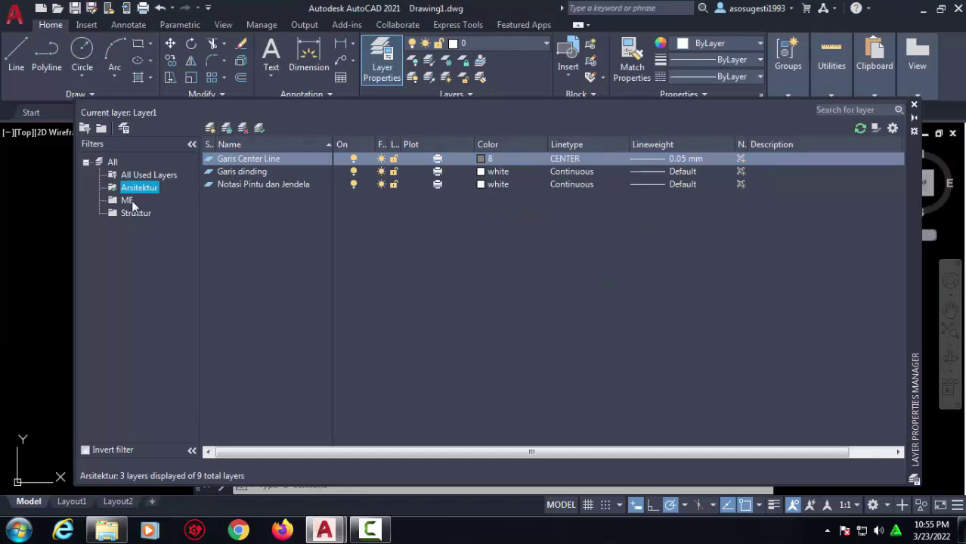
click(130, 200)
Step: Rename Layer1 to instalasi and dismiss the error message
right_click(250, 160)
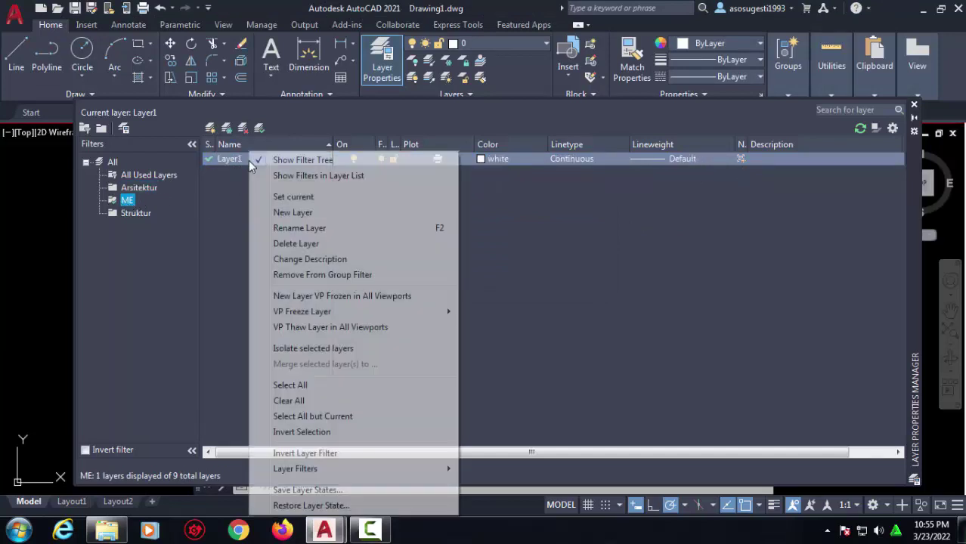
click(297, 228)
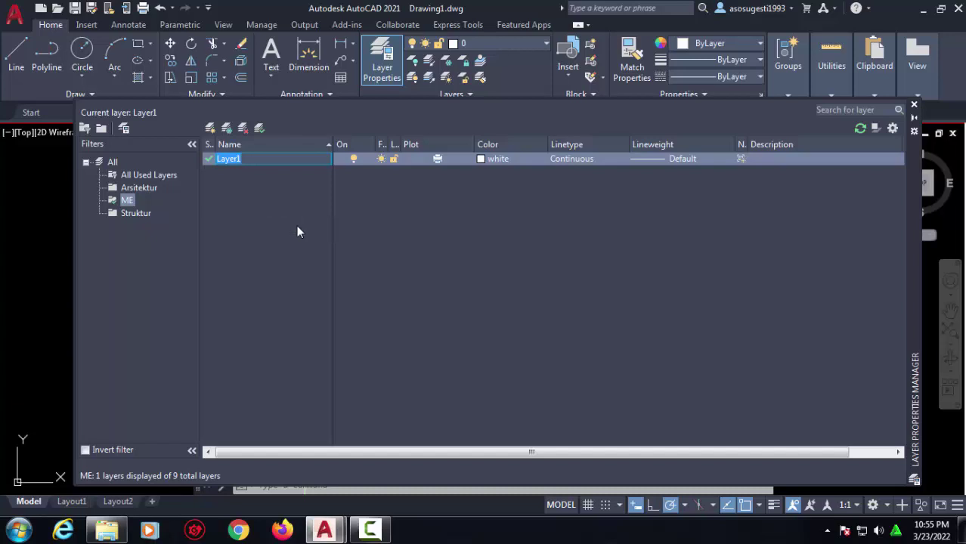
key(BackSpace)
text(inst)
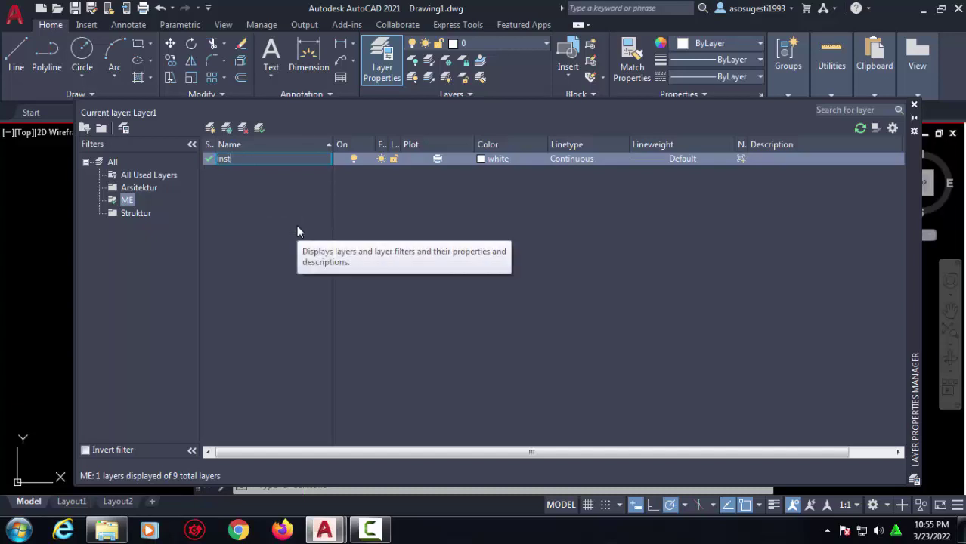
text(alasi)
key(Return)
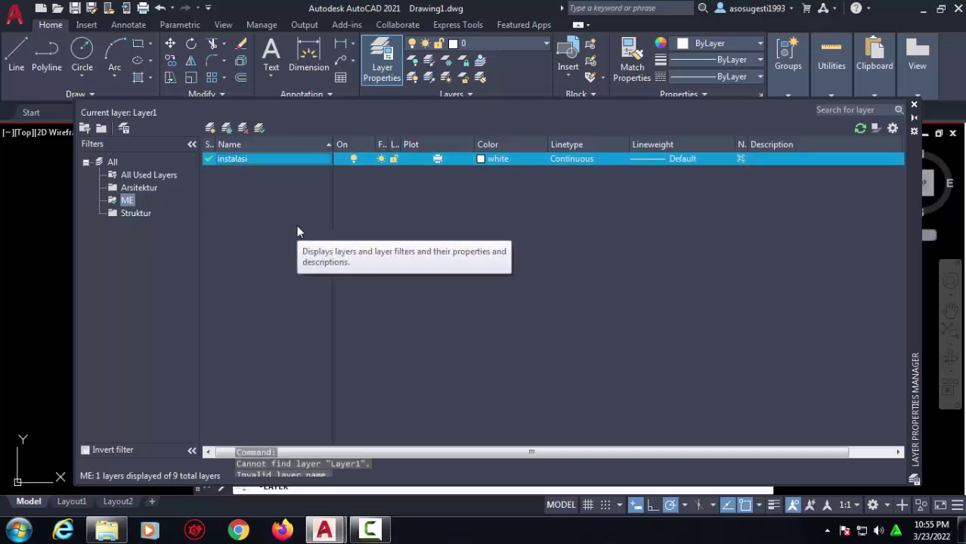
click(213, 128)
click(587, 189)
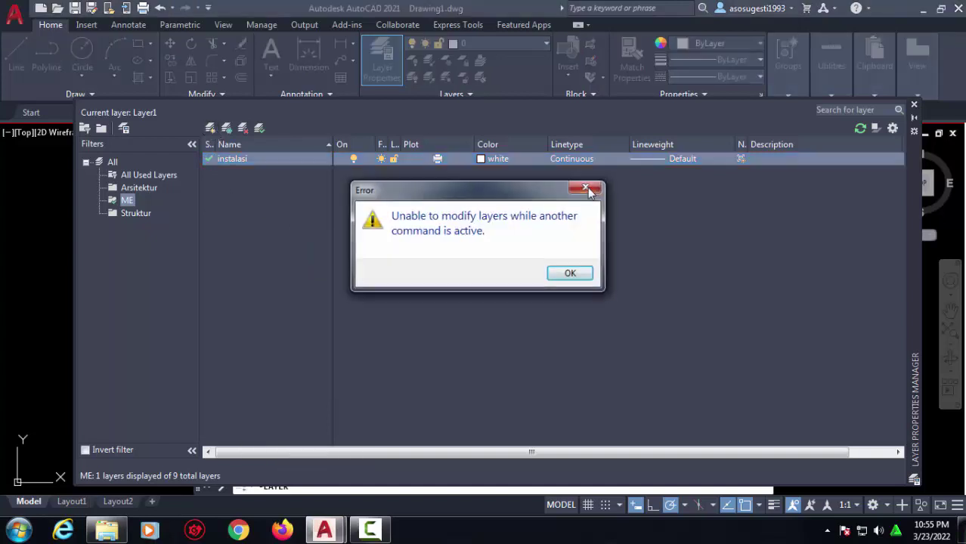
Step: Close the Layer Properties Manager after clearing another error, then reopen it
click(915, 97)
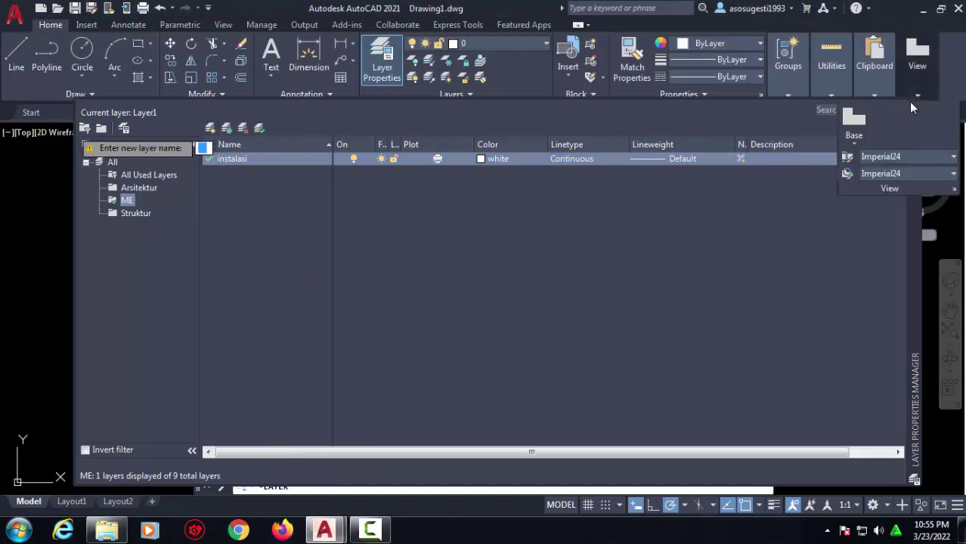
click(751, 227)
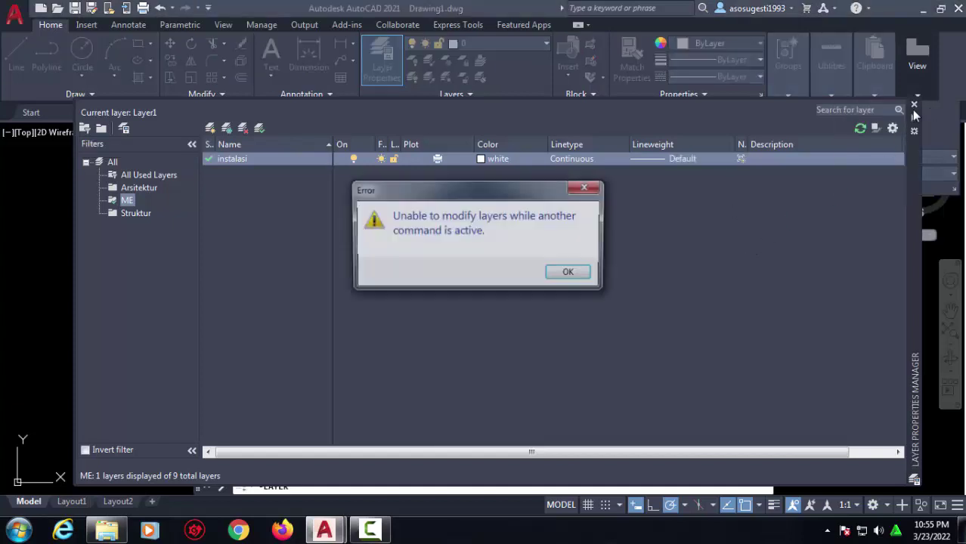
click(587, 187)
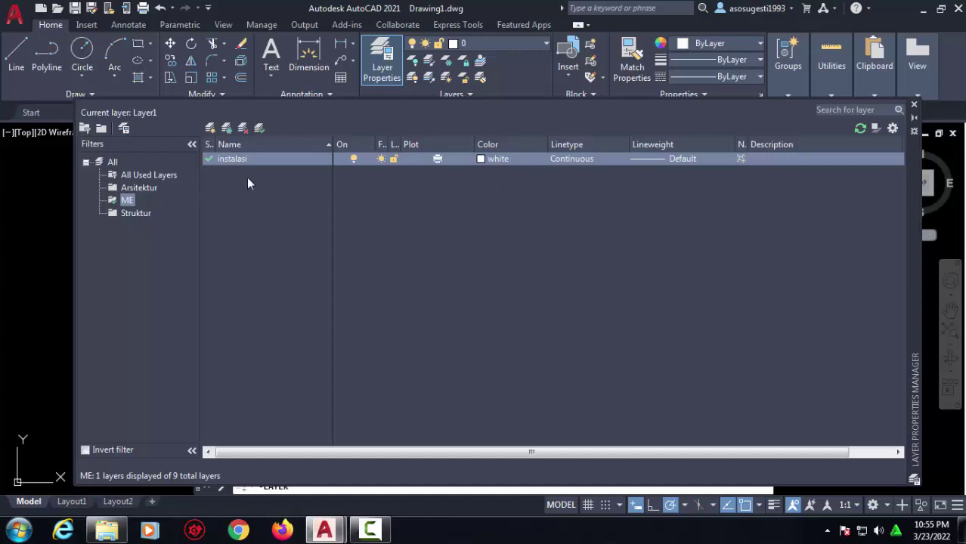
click(914, 105)
click(379, 70)
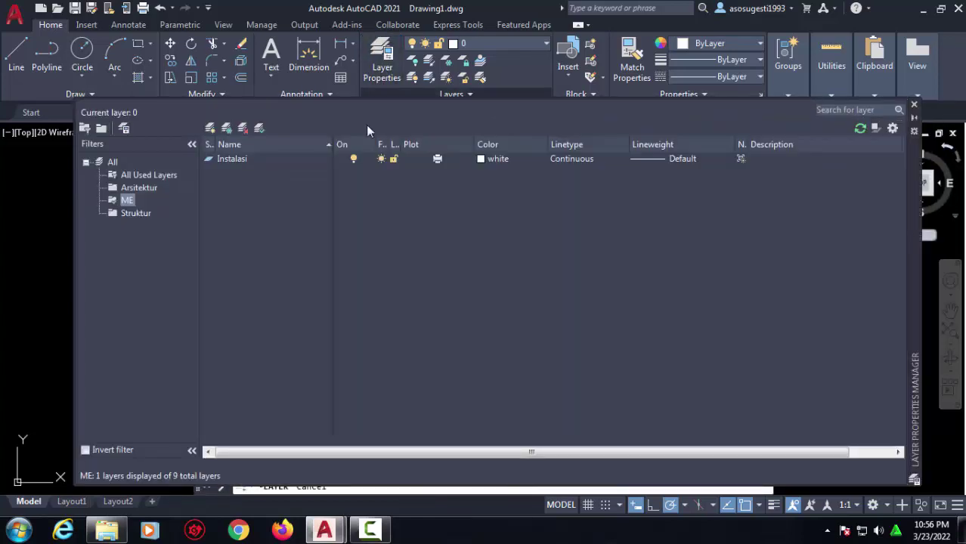
Step: Add a new layer to the ME filter, attempting to name it plumbing
click(211, 129)
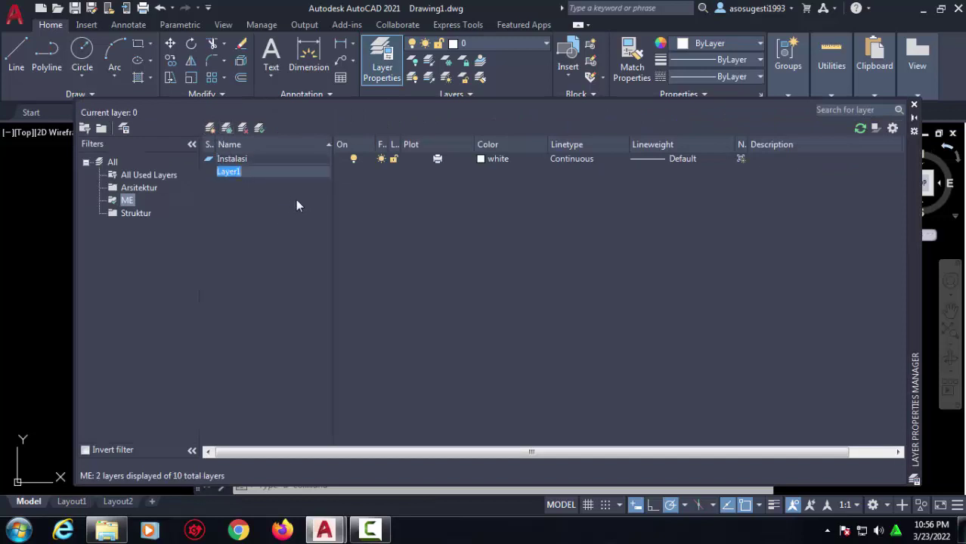
key(BackSpace)
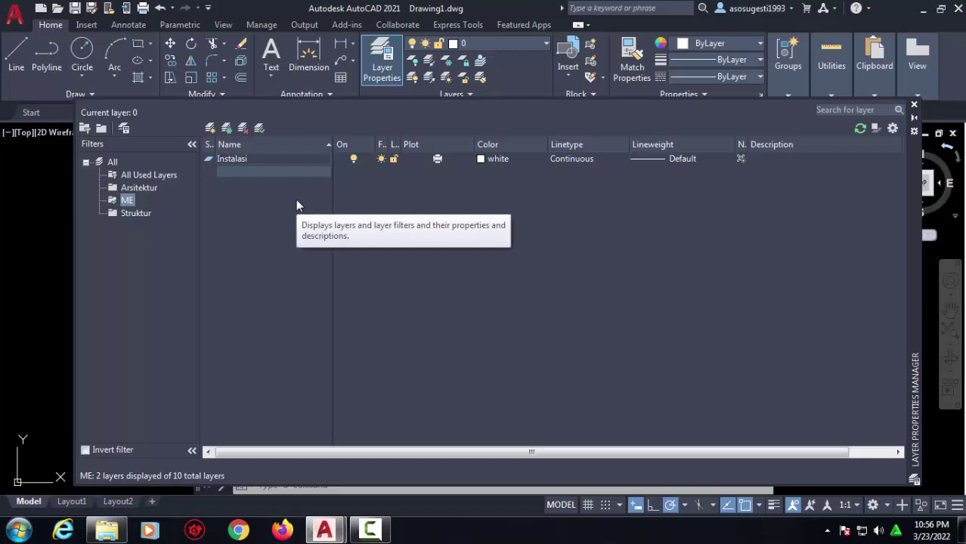
text(Pel)
key(BackSpace)
key(BackSpace)
text(lumb)
text(ing)
key(Escape)
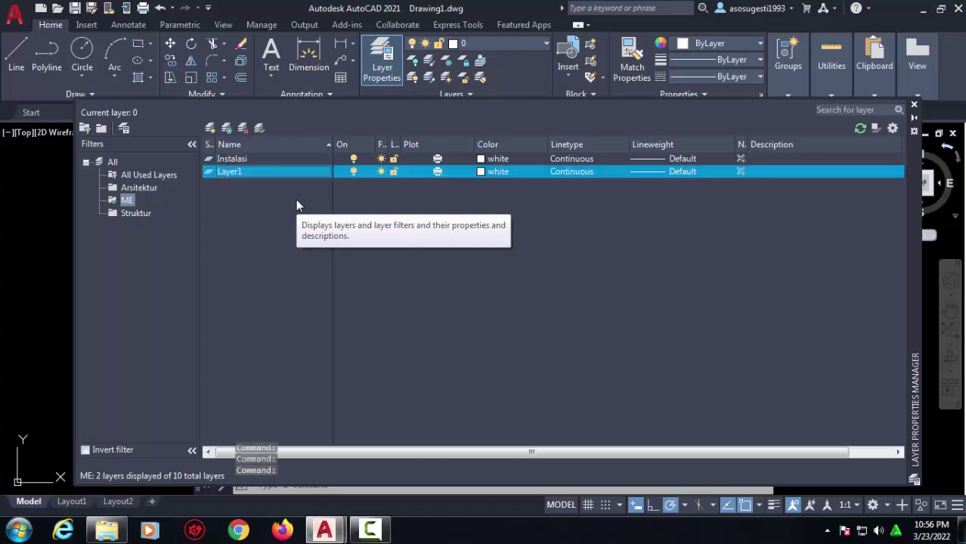
Step: Rename the new Layer1 to plumbing and dismiss the error messages
right_click(290, 171)
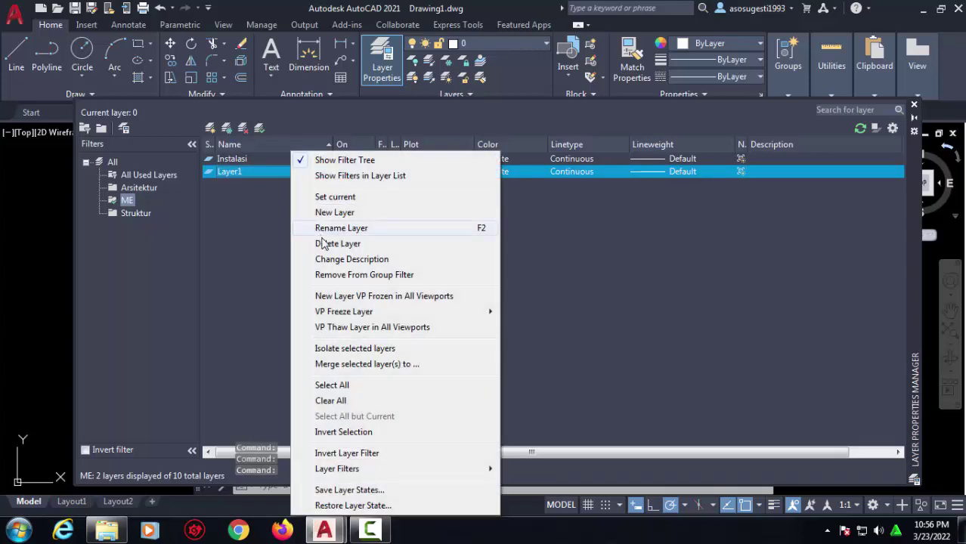
click(326, 226)
text(p)
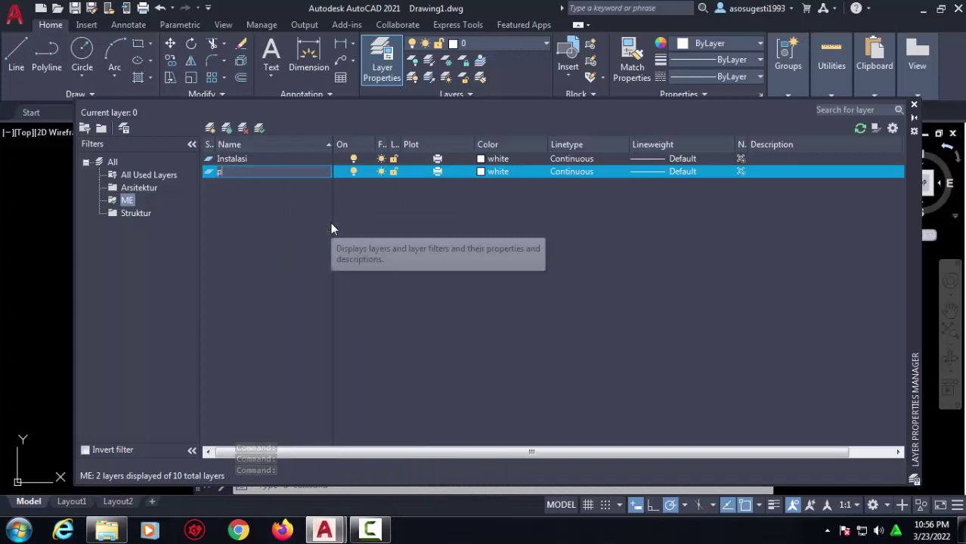
text(lumbing)
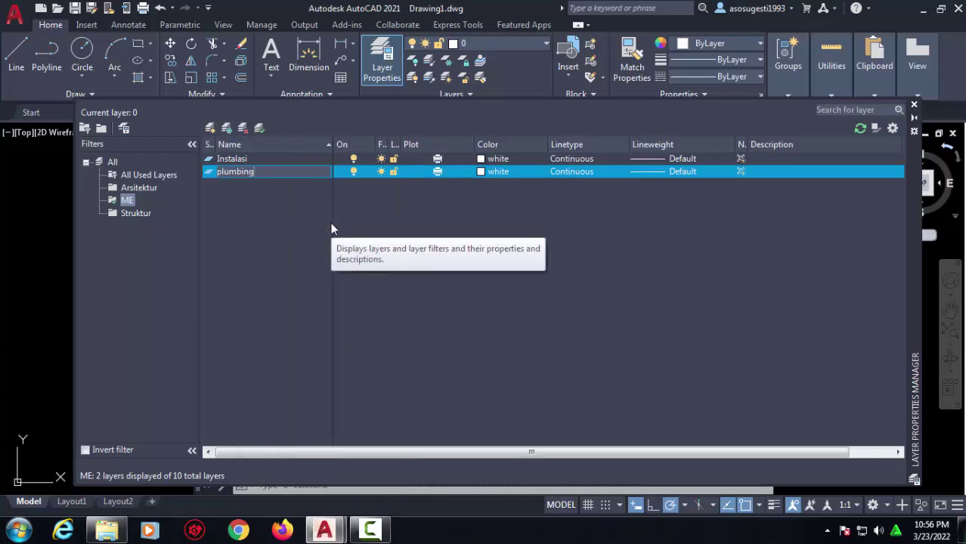
key(Return)
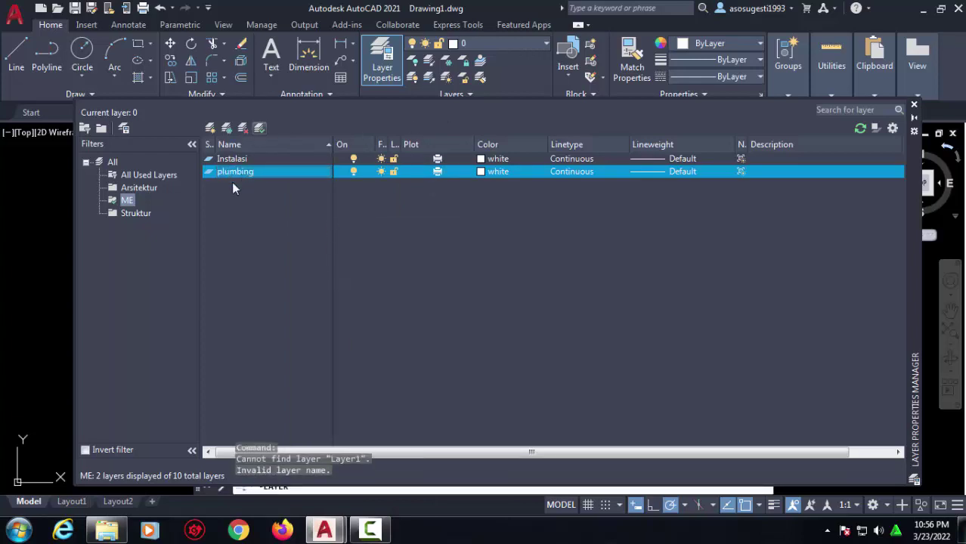
click(138, 188)
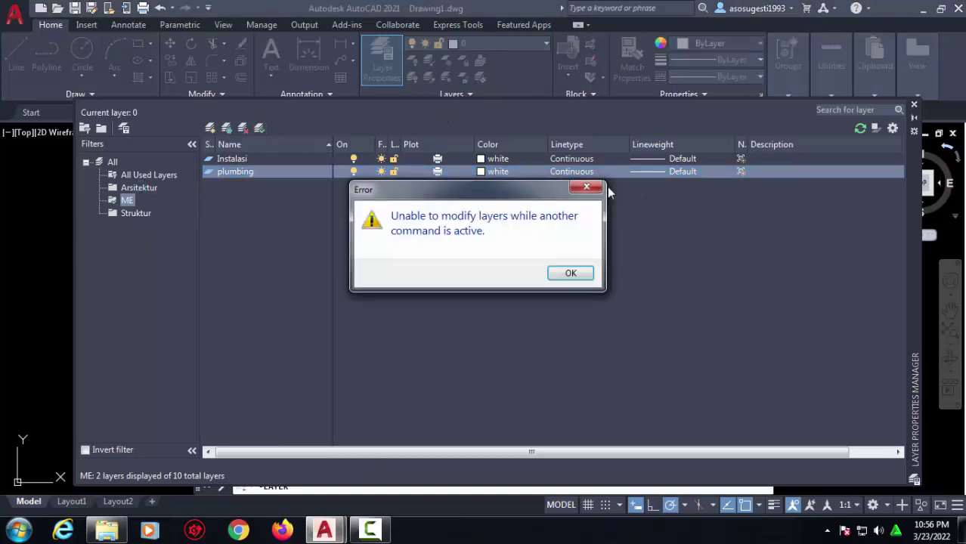
key(Return)
click(253, 226)
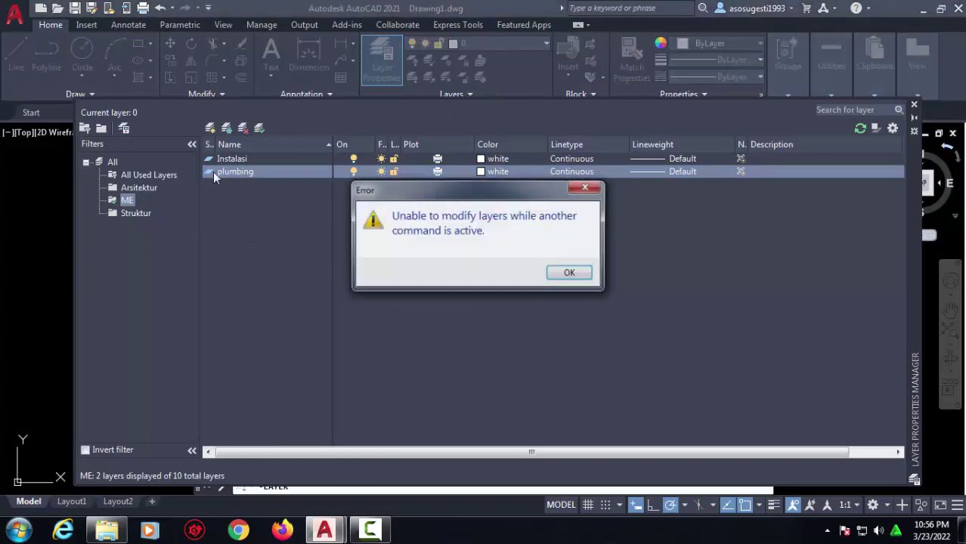
click(585, 188)
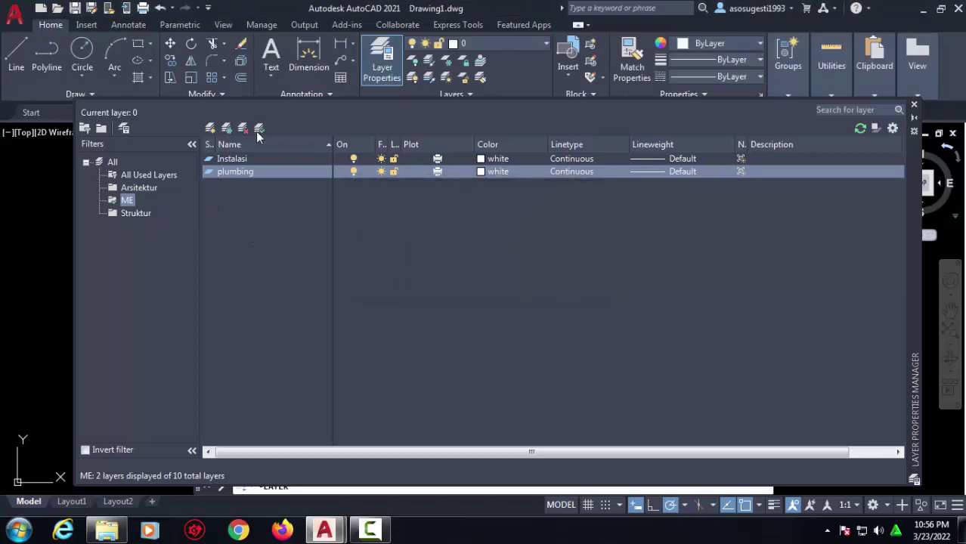
click(261, 128)
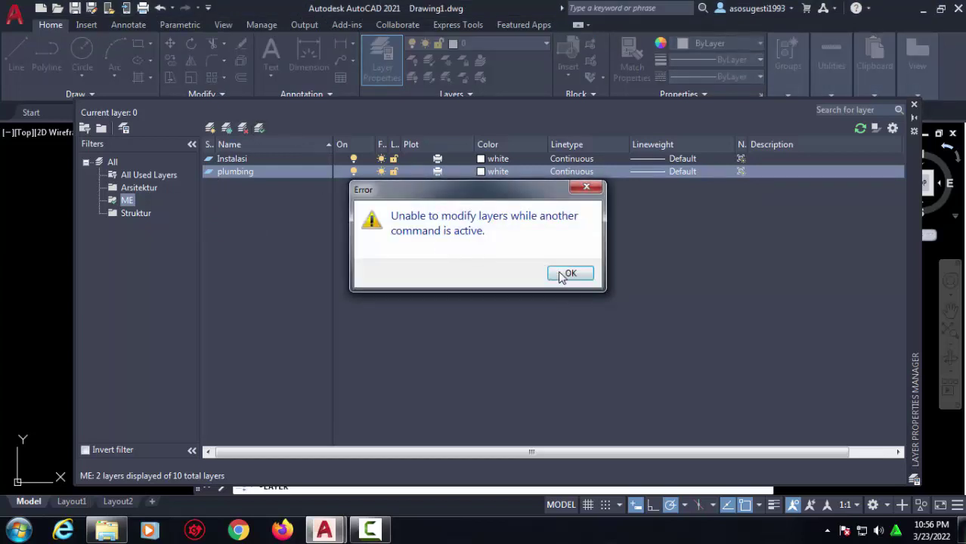
click(563, 275)
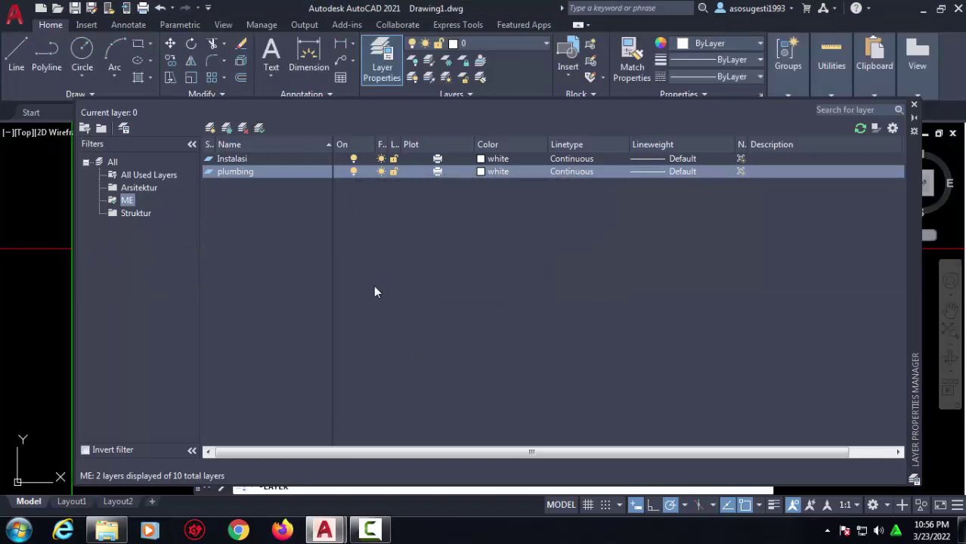
Step: Review the Struktur, Arsitektur and ME filters, ending on Struktur's Balok, Kolom, Pondasi and Sloof
click(140, 214)
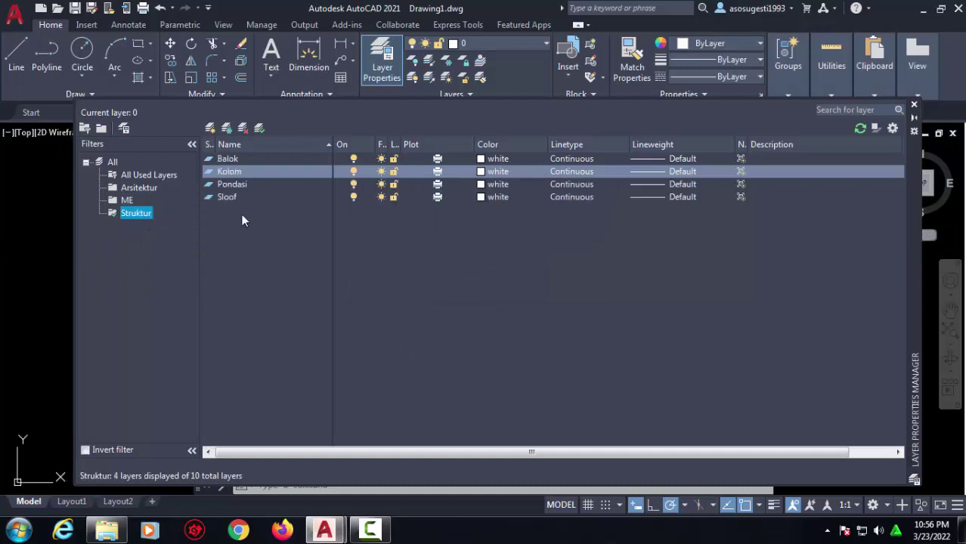
click(141, 189)
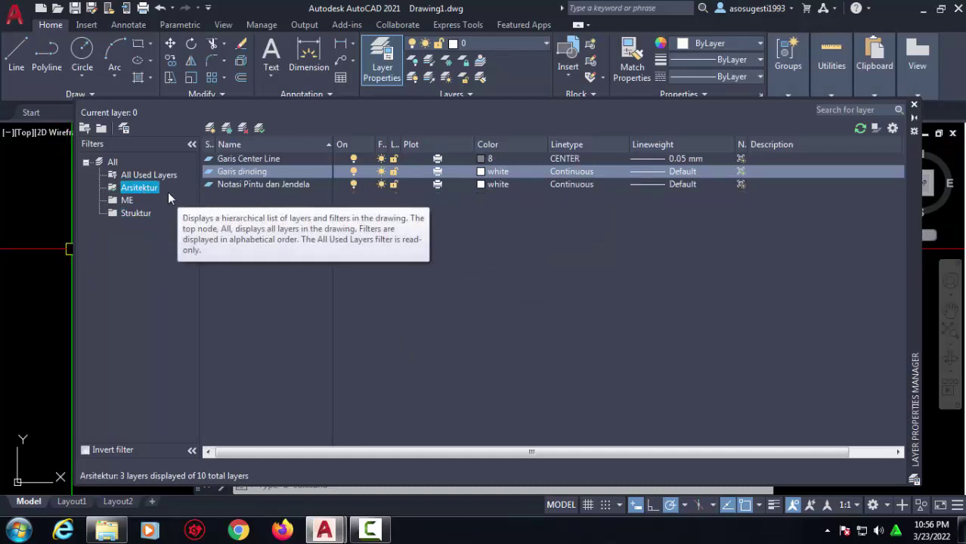
click(155, 195)
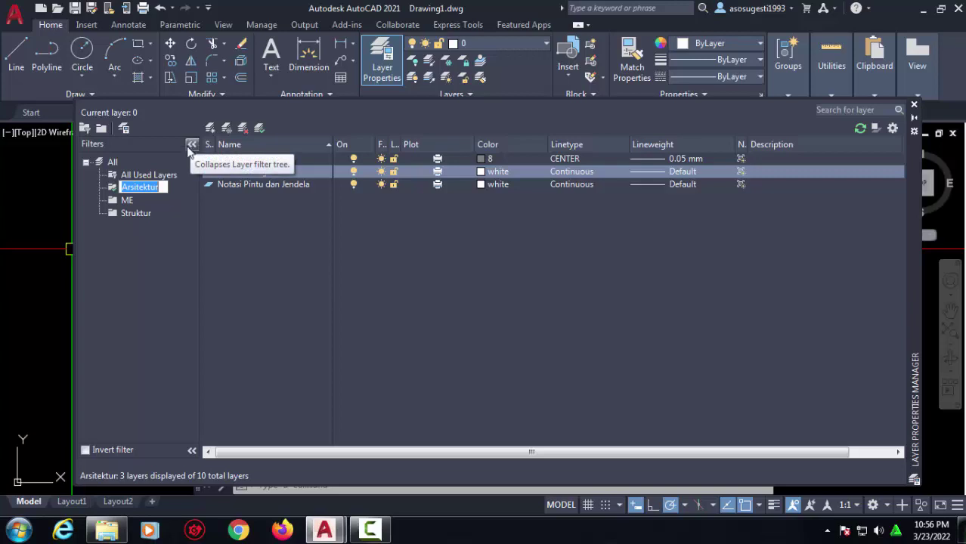
click(130, 201)
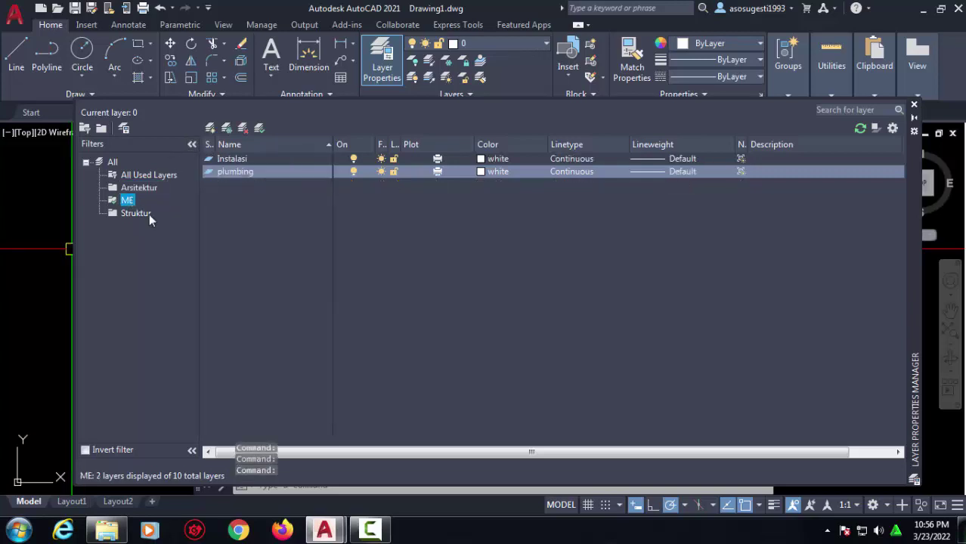
click(149, 214)
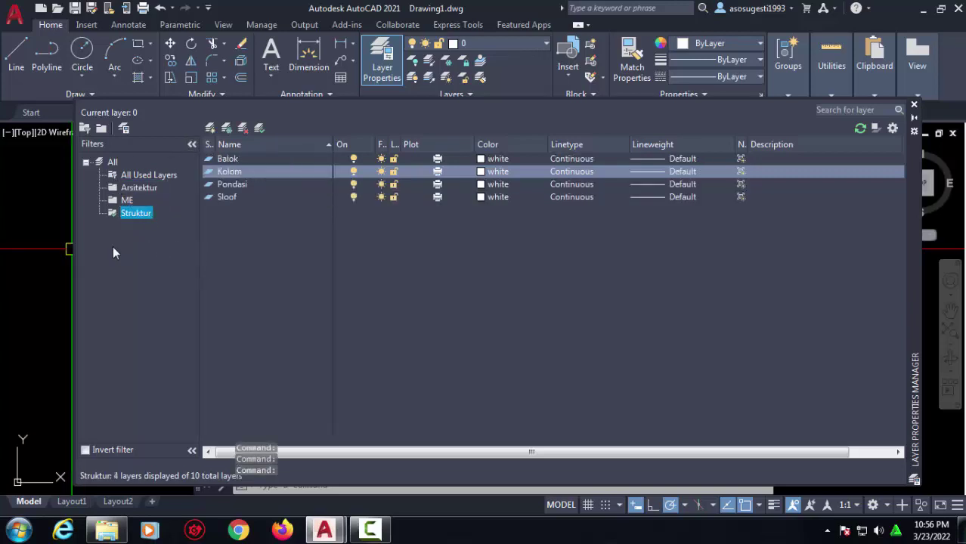
Step: Add a new layer to the Struktur filter and dismiss the 'Name Already Exists' warnings
click(211, 128)
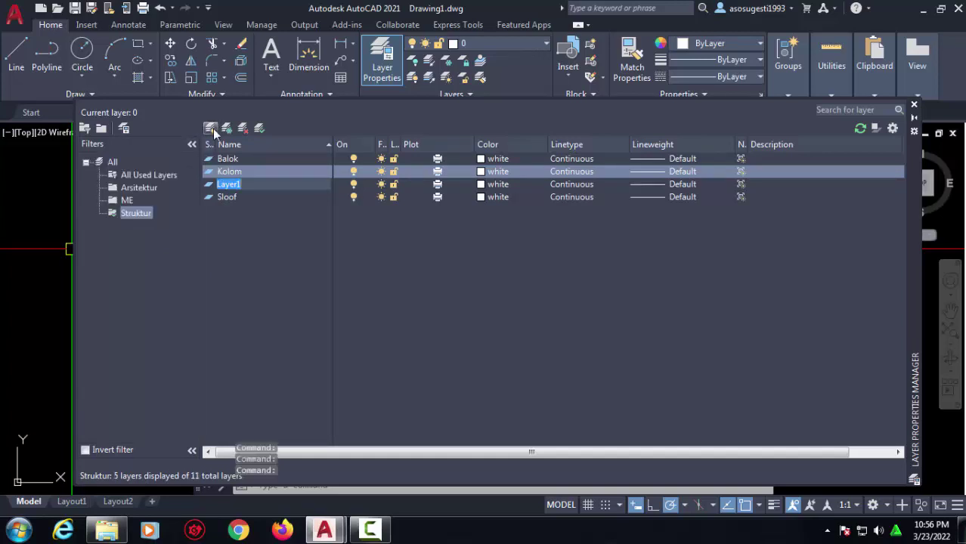
click(244, 260)
key(Return)
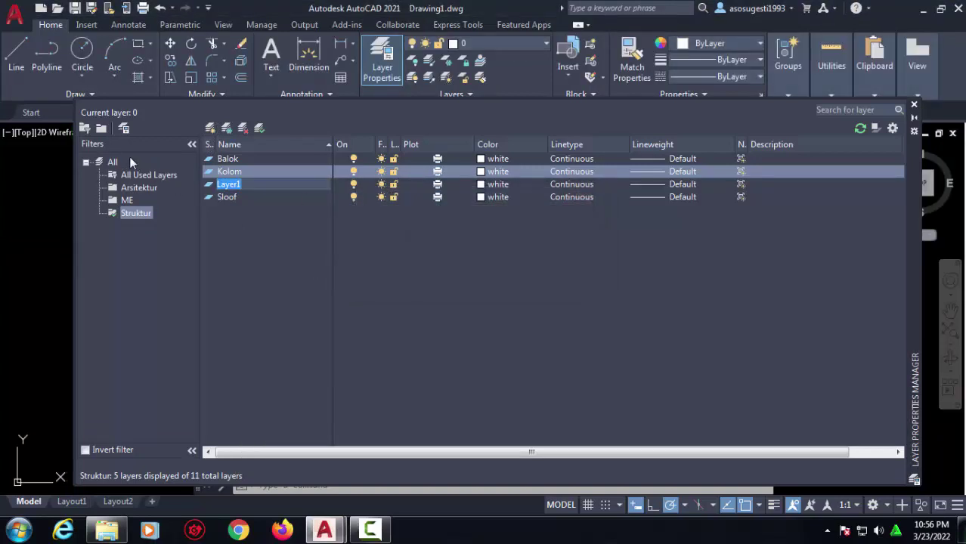
click(221, 269)
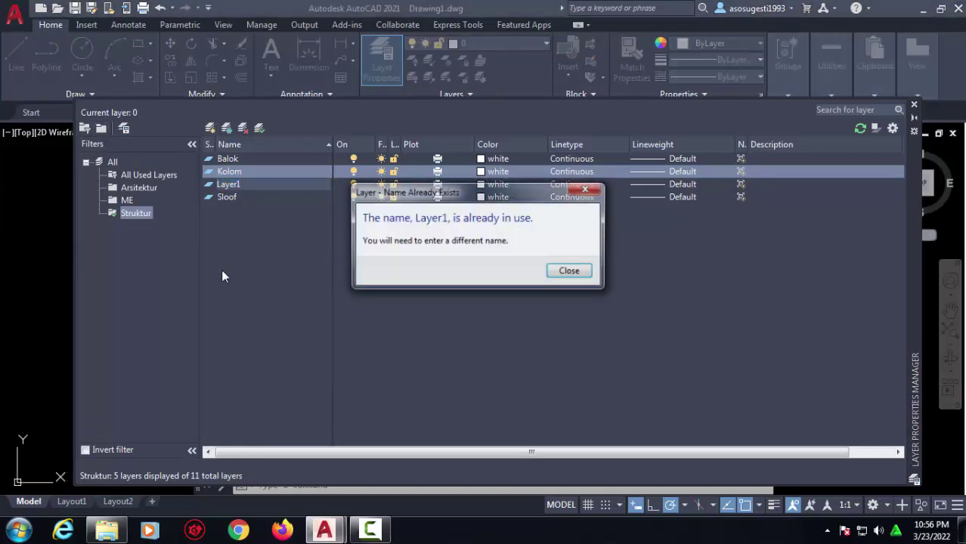
click(584, 197)
click(250, 230)
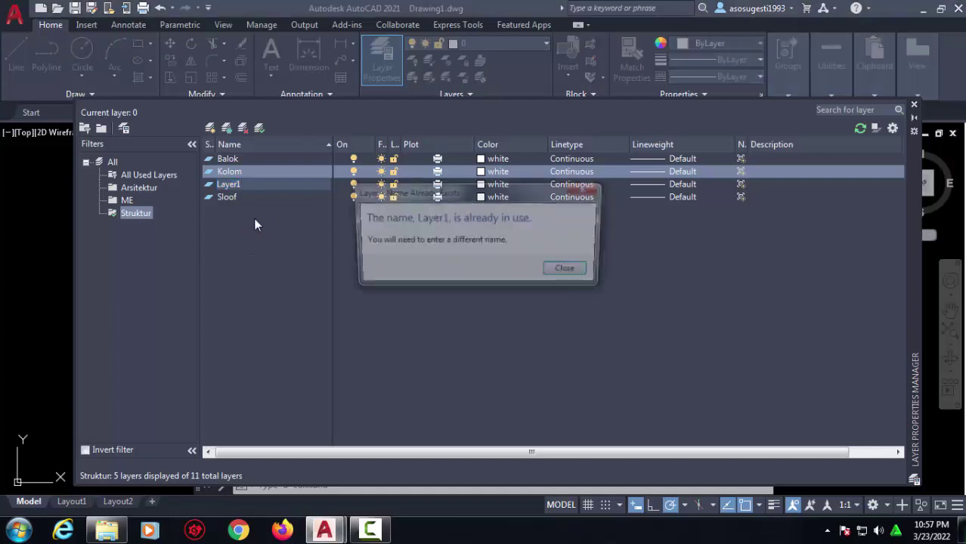
click(587, 188)
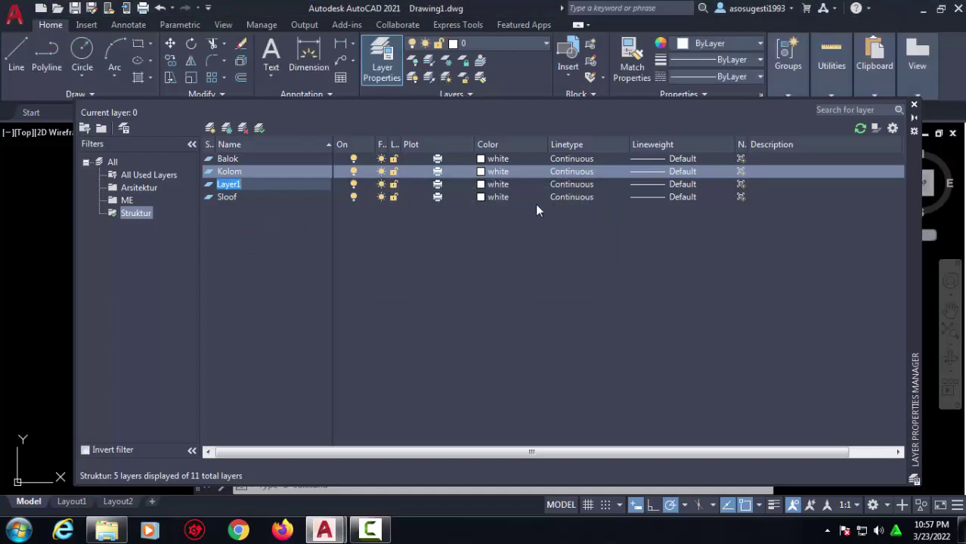
Step: Clear the repeated name warnings and accept Layer1 as the new layer's name
click(298, 248)
click(579, 271)
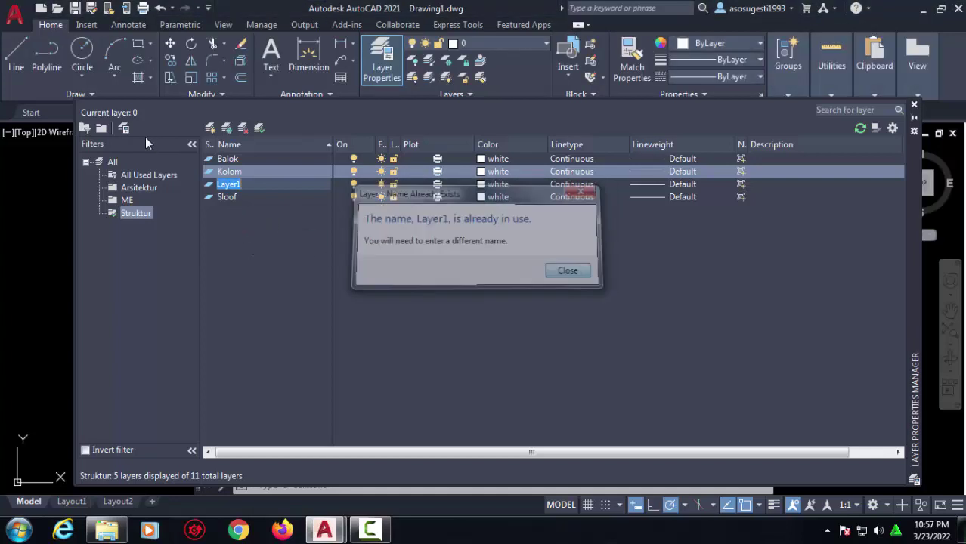
click(147, 178)
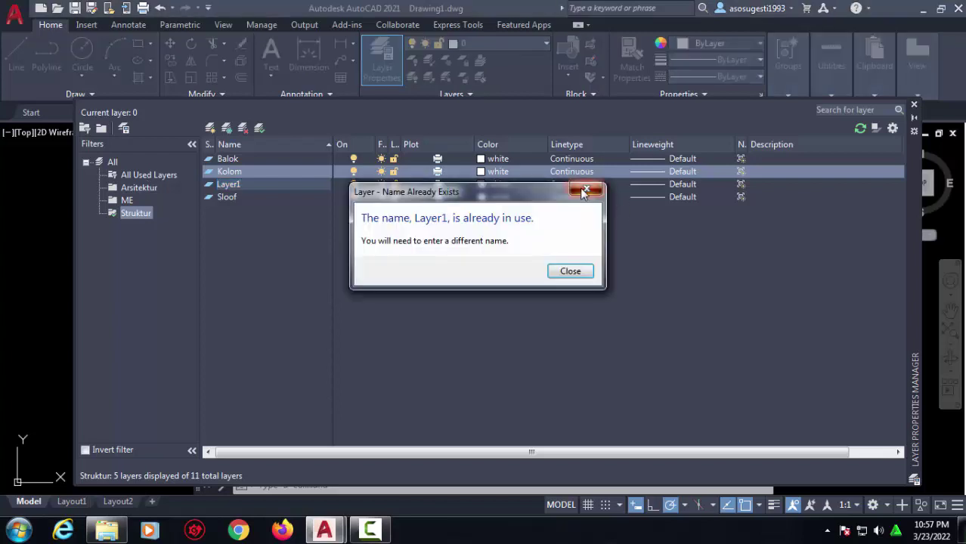
key(Return)
click(915, 105)
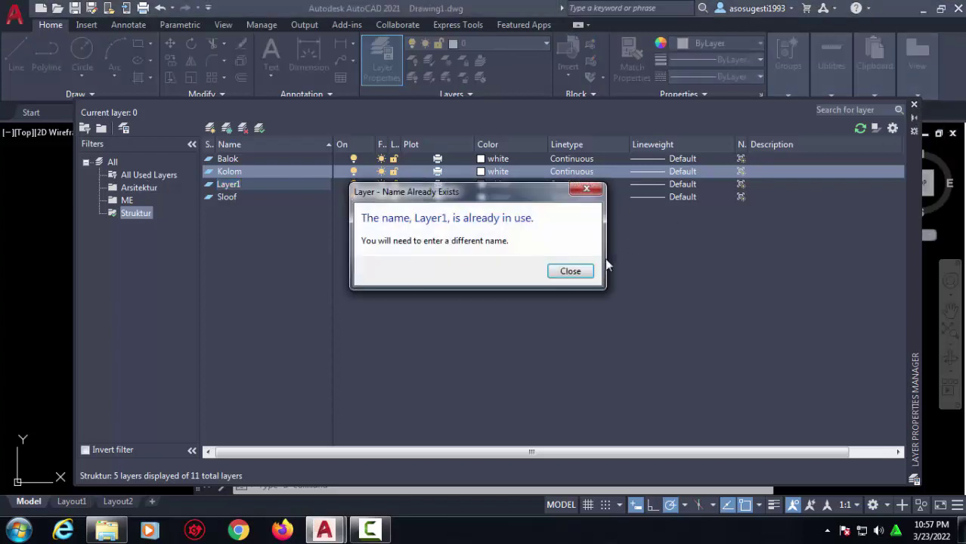
click(560, 271)
click(274, 190)
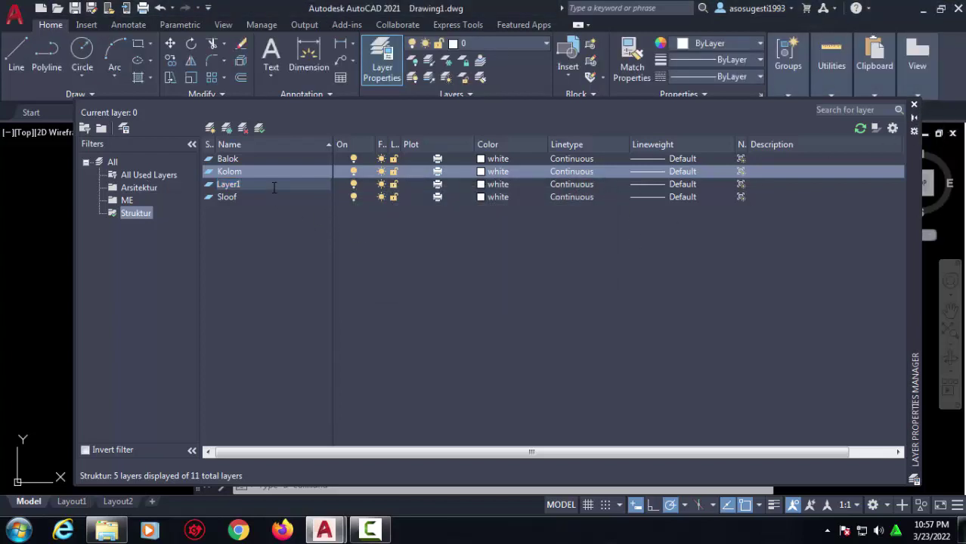
click(276, 236)
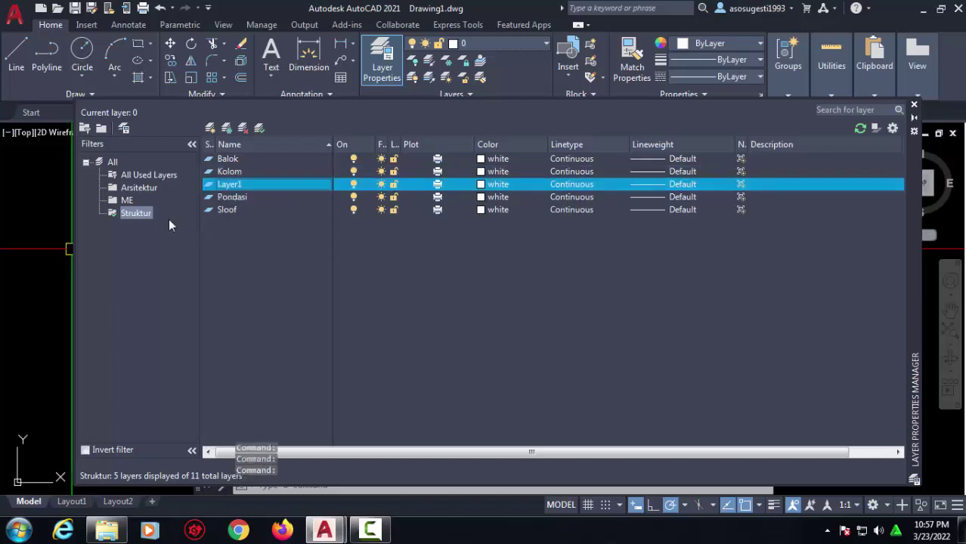
Step: Create a new group filter named 3D modeling
click(100, 129)
text(3)
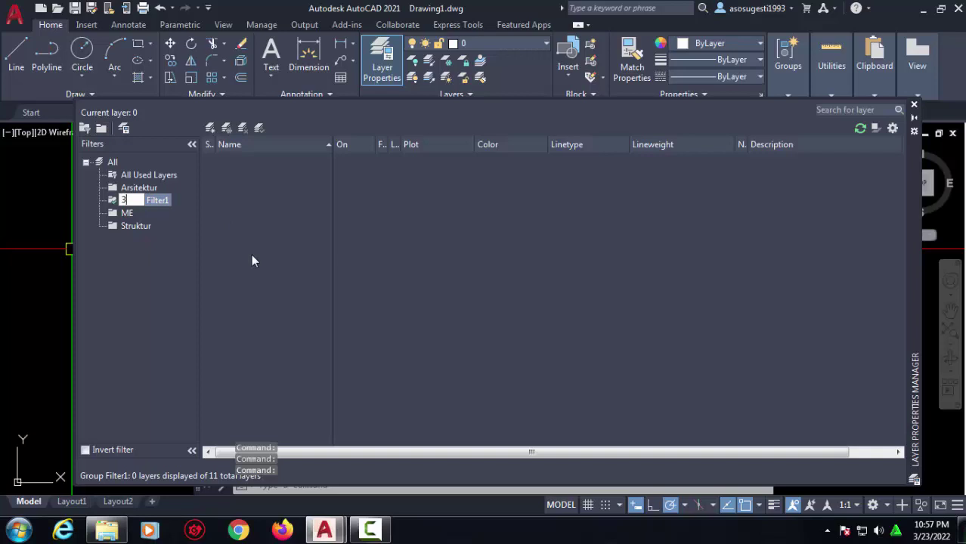
text(D)
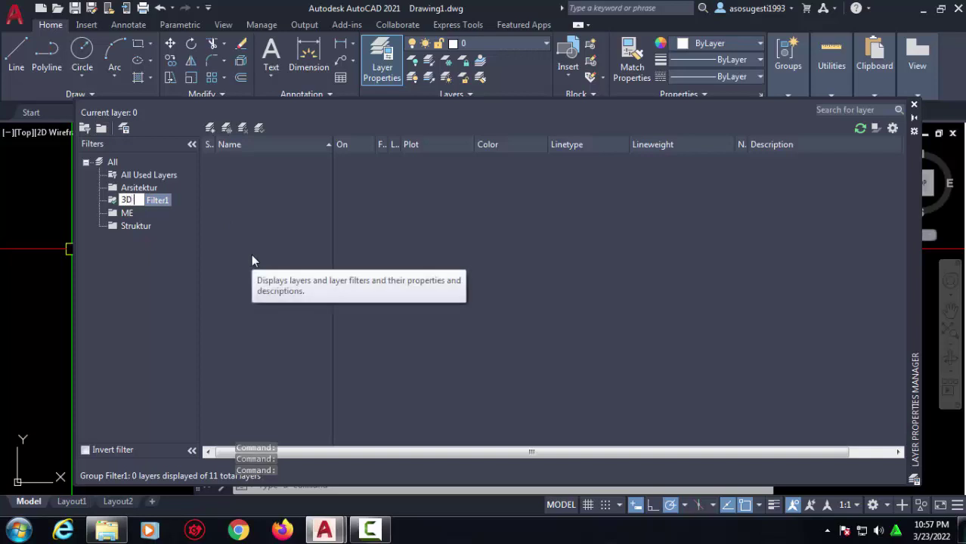
text( modeli)
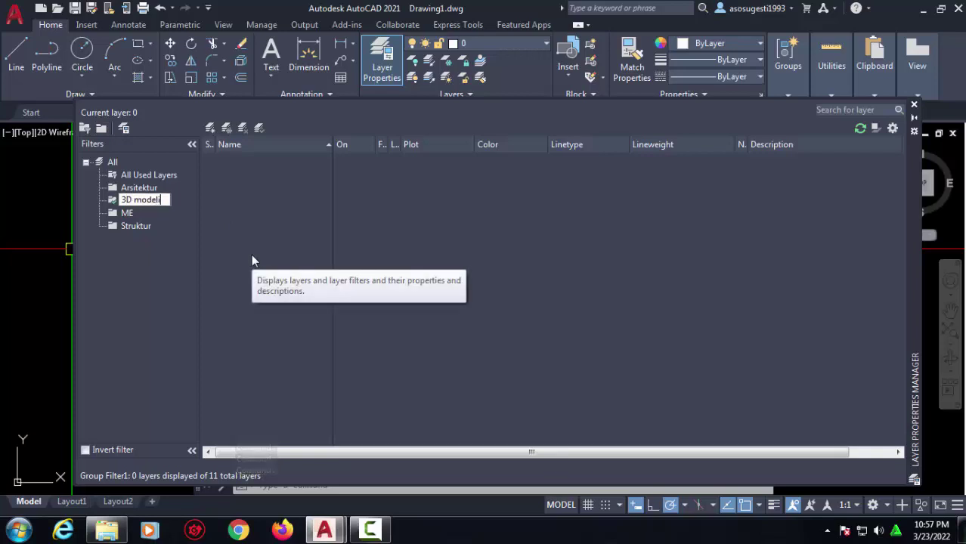
text(ng)
key(Return)
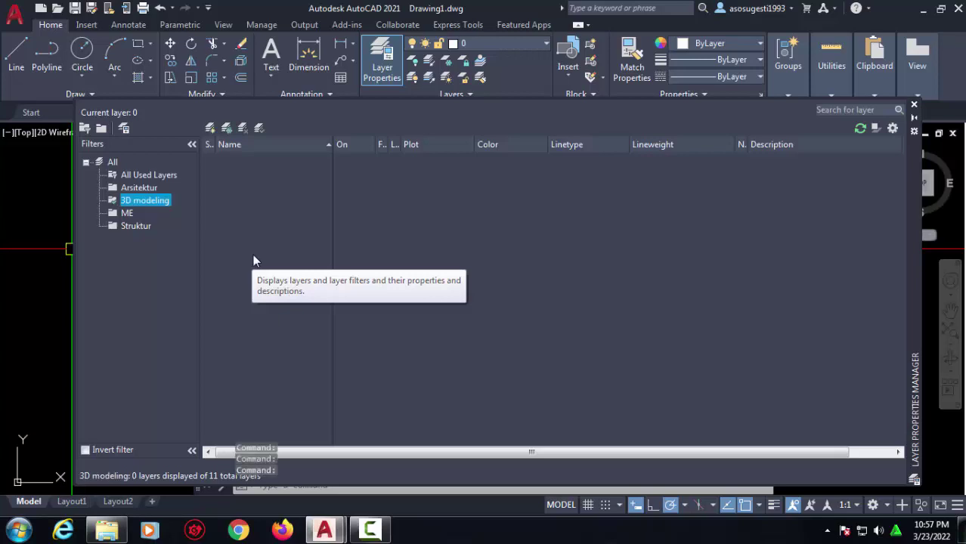
Step: Add a new layer to the 3D modeling filter and rename it dinding3d
click(210, 128)
text(d)
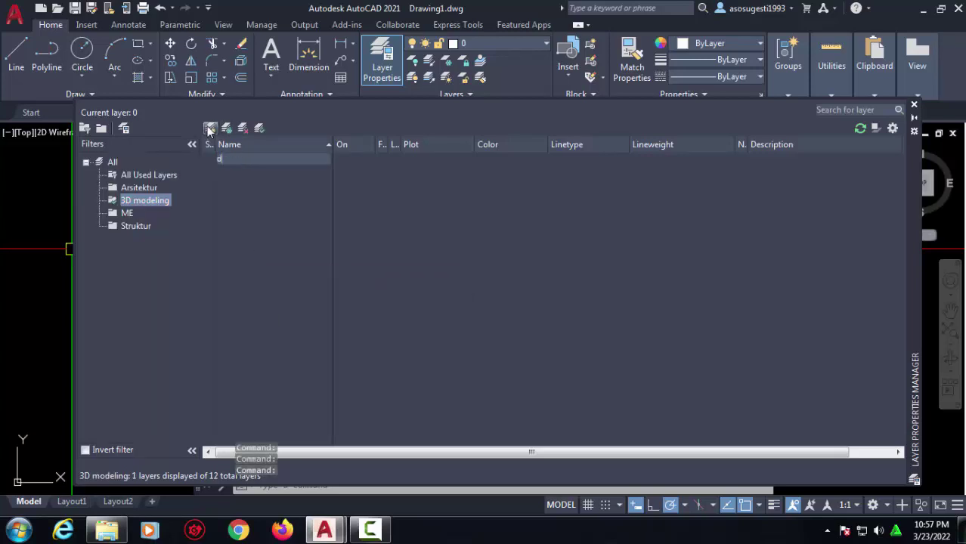
text(nidn)
text(g 3d)
key(Escape)
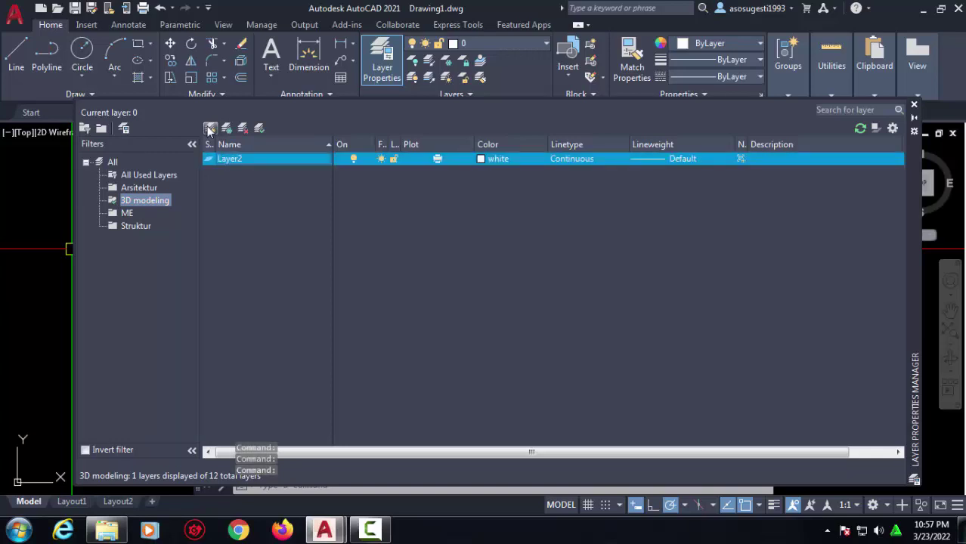
right_click(265, 159)
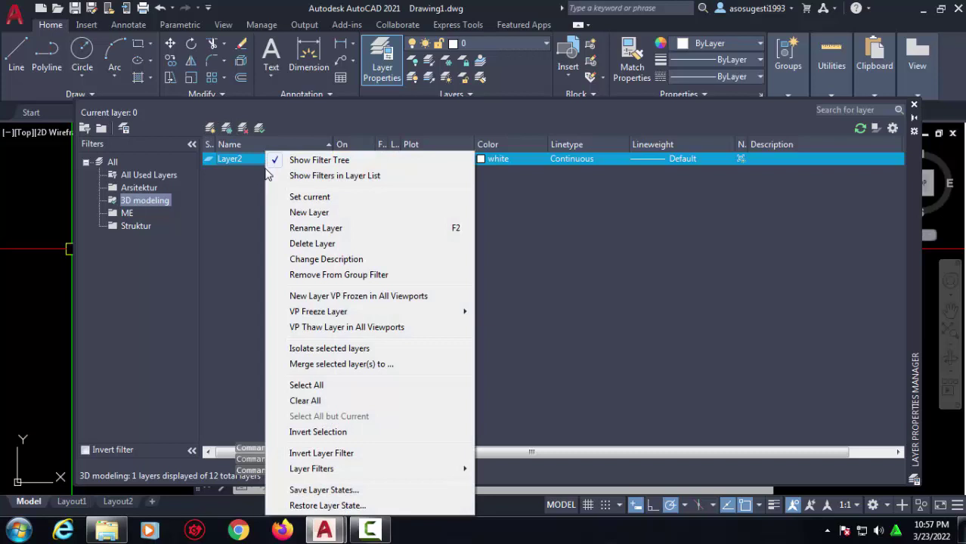
click(307, 228)
text(d)
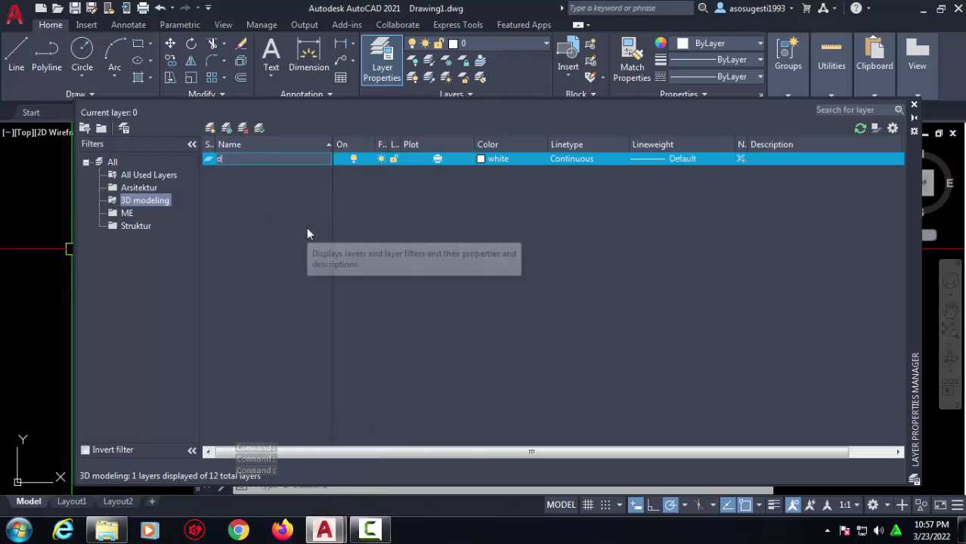
text(inding)
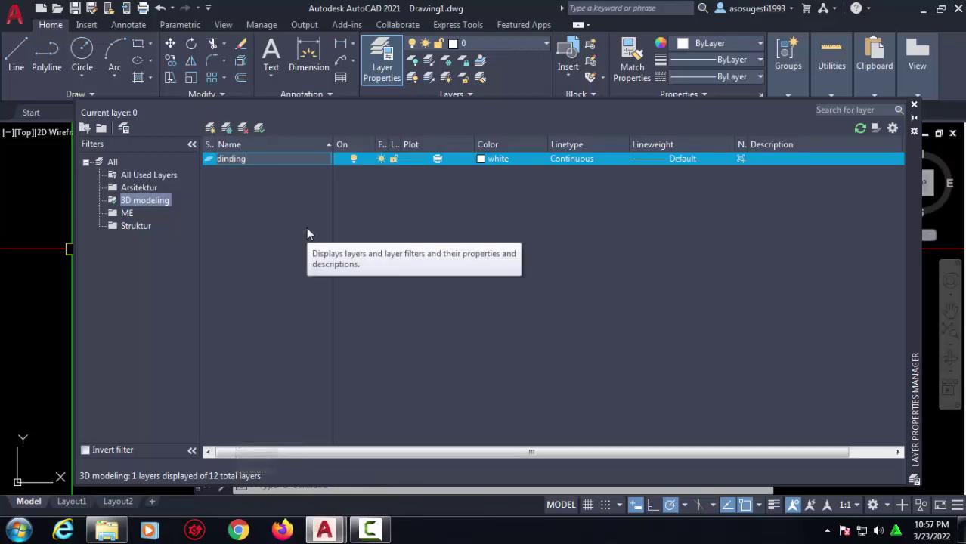
text(3d)
key(Return)
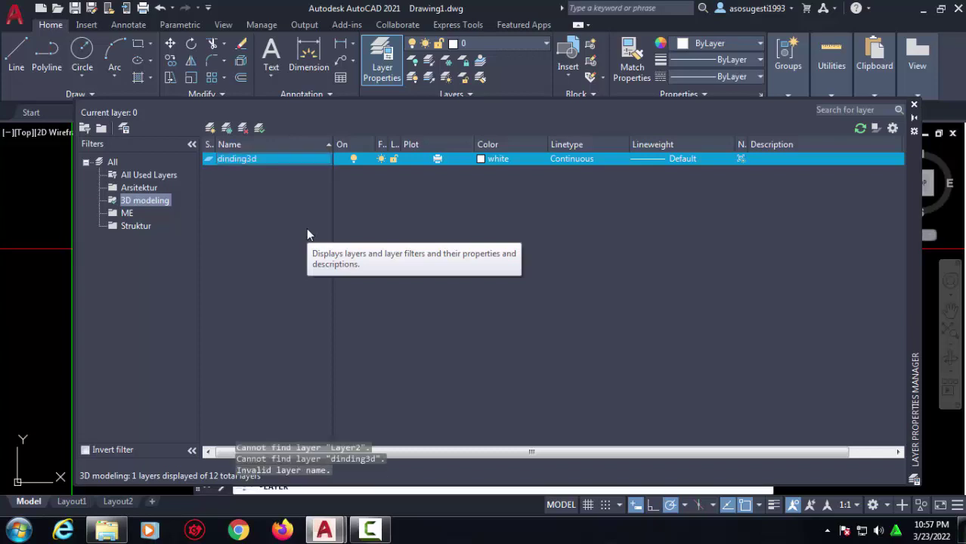
Step: Clear the 'Unable to modify layers' errors, then close and reopen the Layer Properties Manager
click(210, 128)
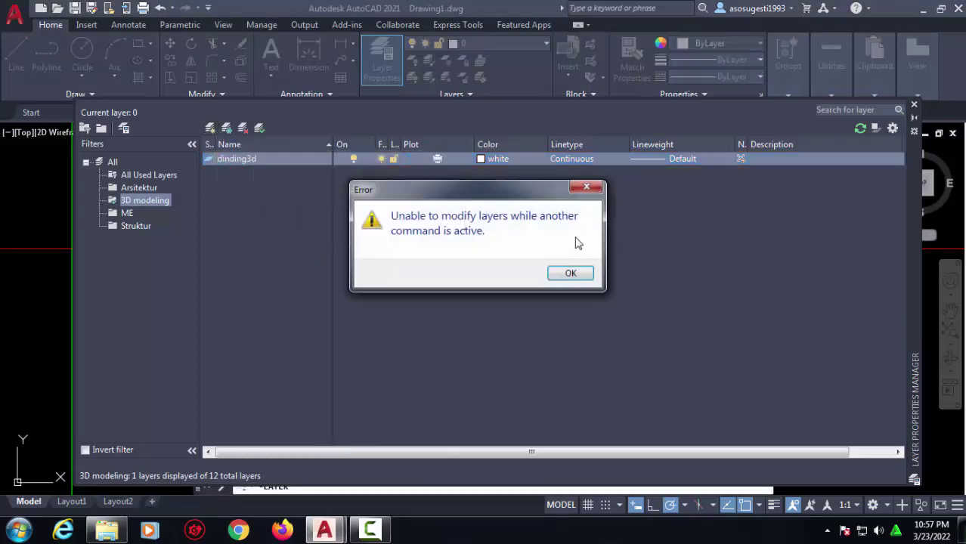
key(Return)
click(259, 129)
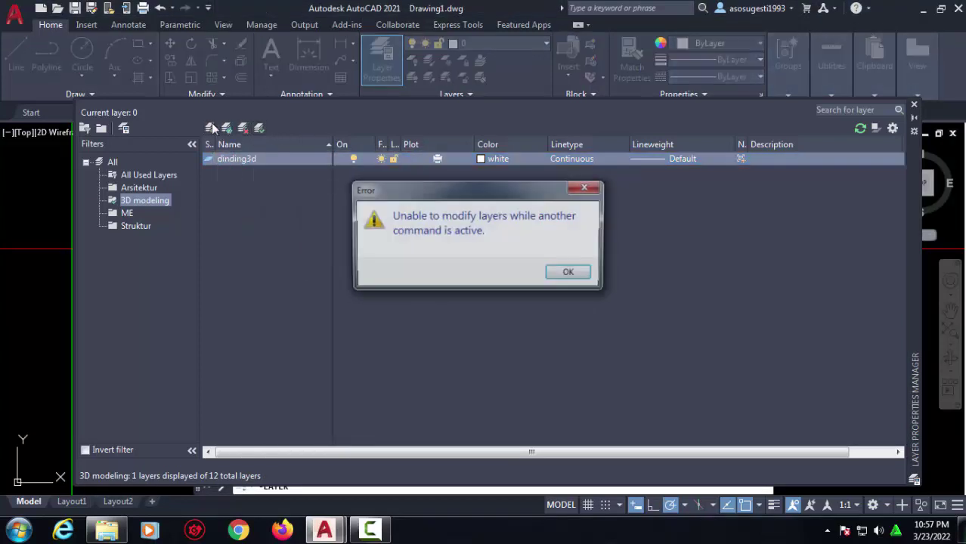
key(Return)
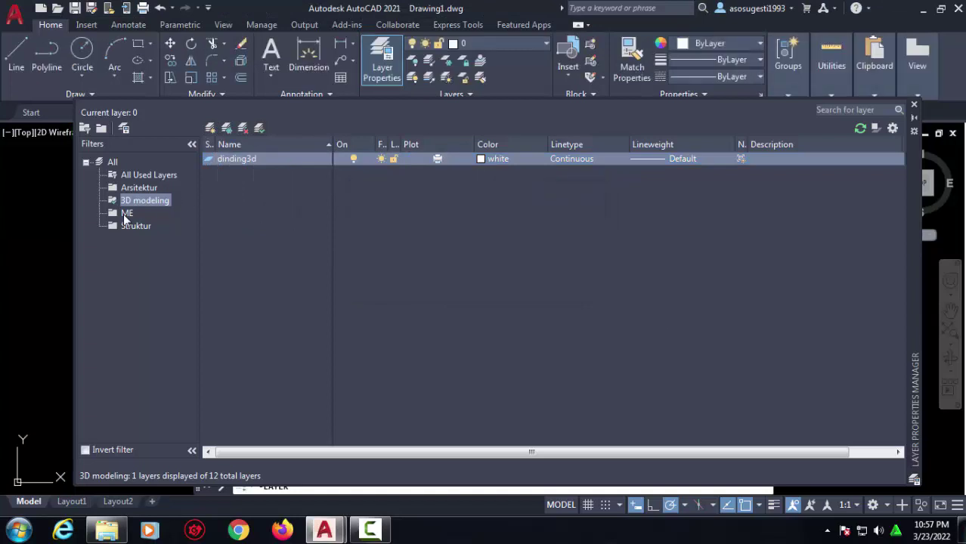
click(124, 214)
click(588, 276)
click(129, 214)
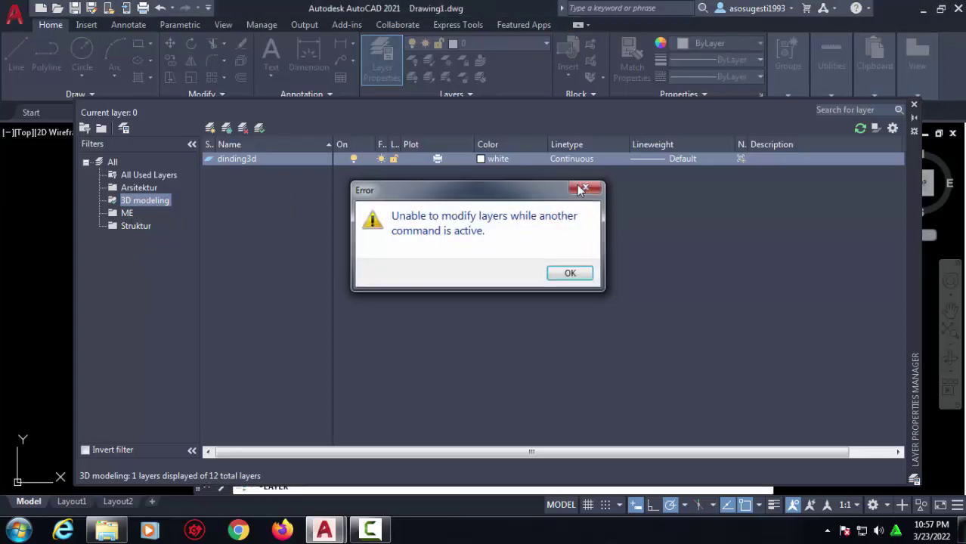
click(588, 187)
click(915, 105)
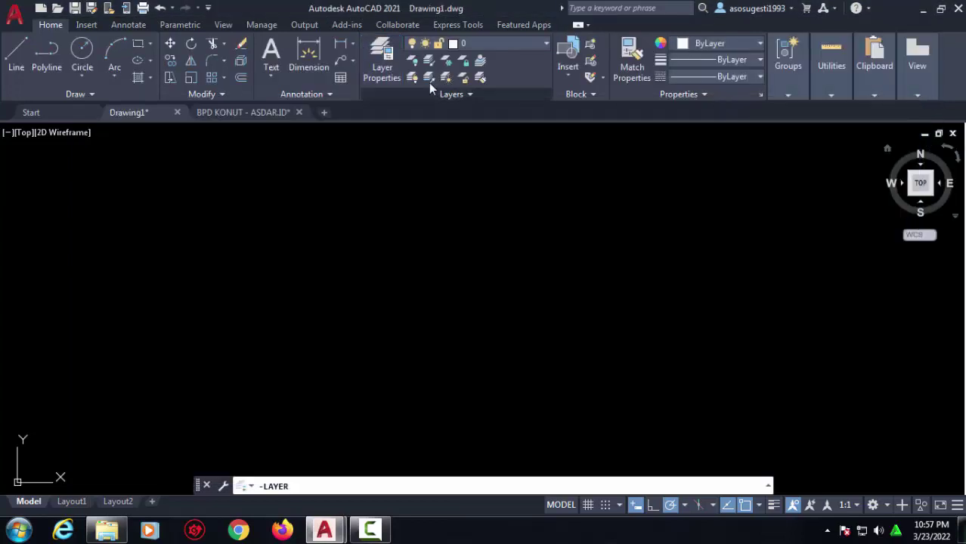
click(380, 61)
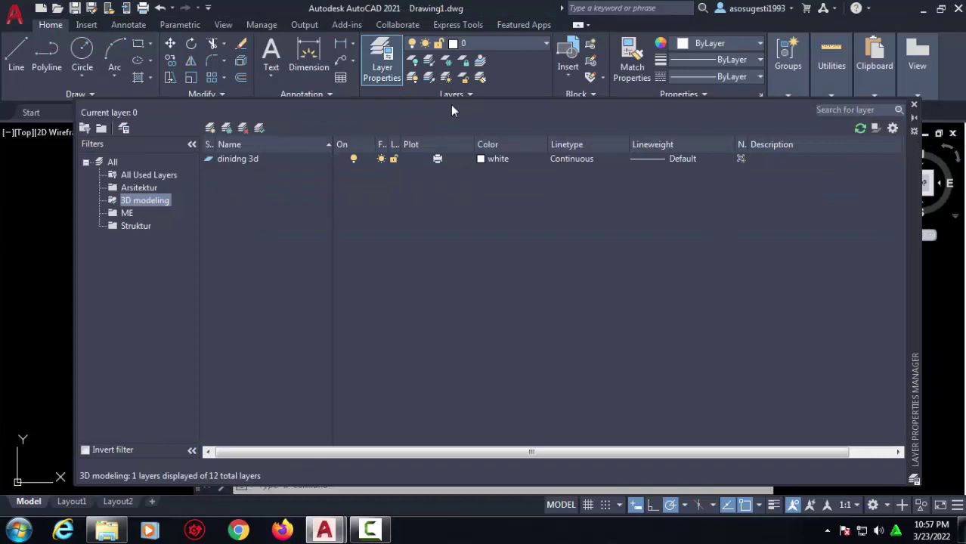
Step: Add layers kusen 3d and pintu 3d to the 3D modeling filter
double_click(236, 158)
click(210, 129)
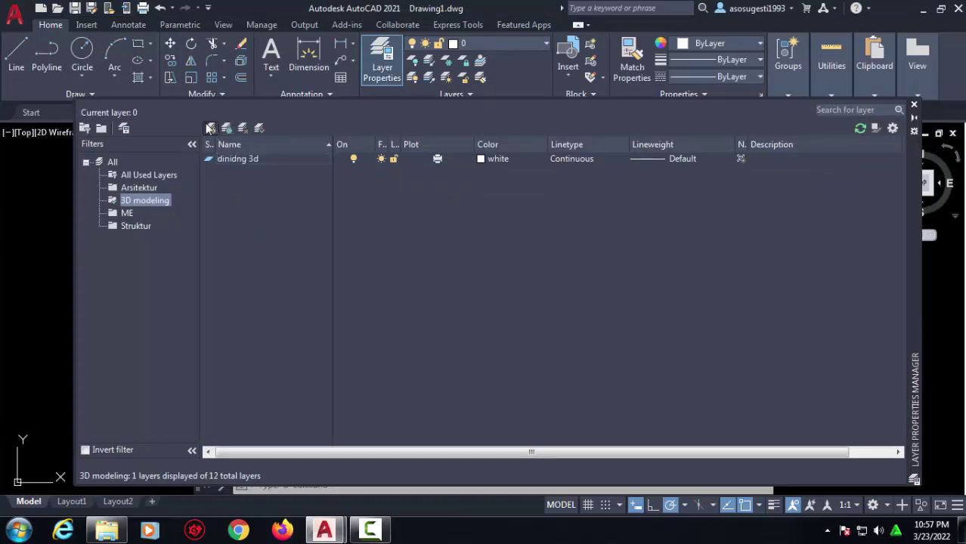
key(BackSpace)
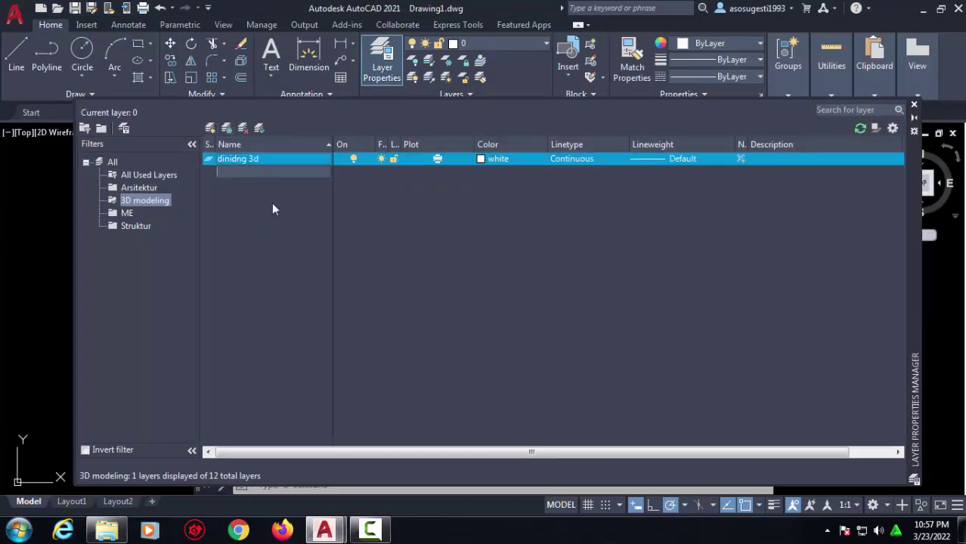
text(kuse)
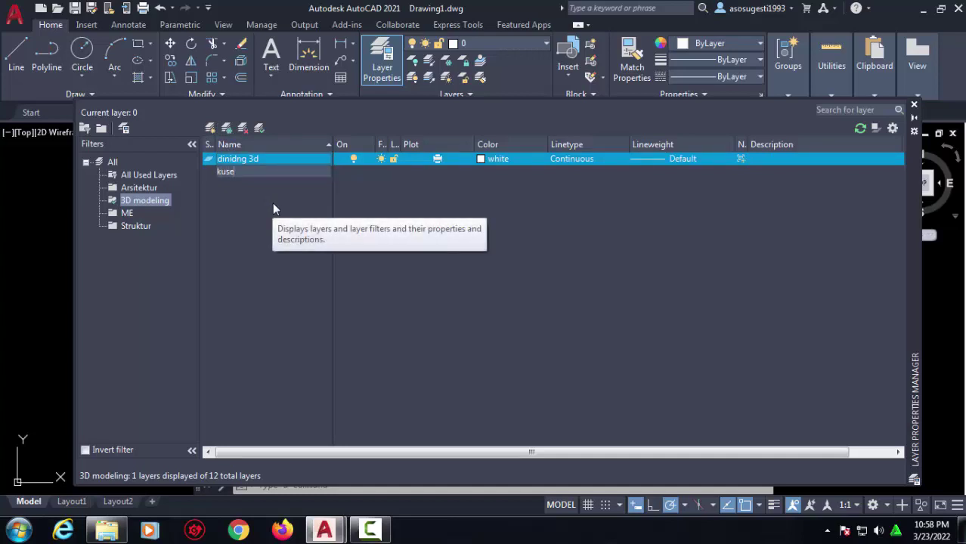
text(n 3d)
key(Return)
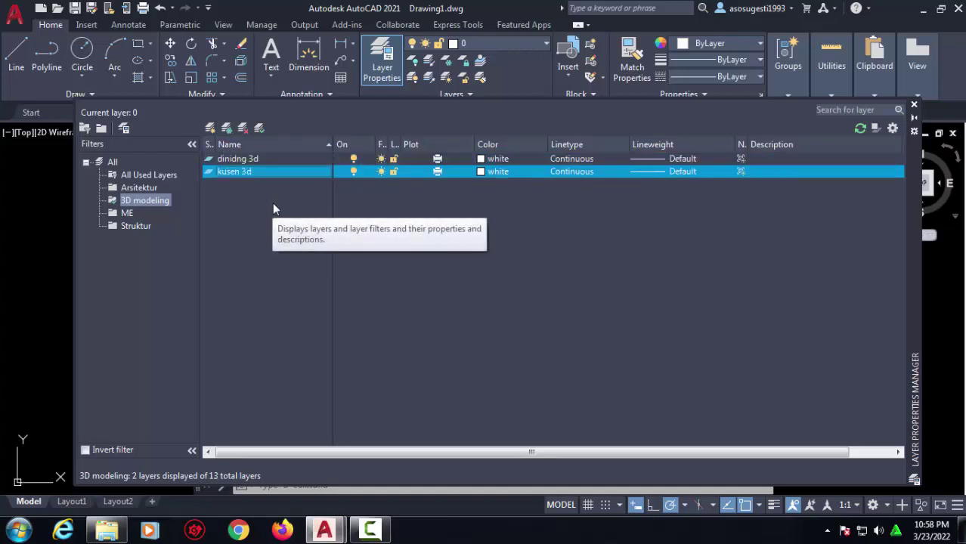
click(213, 126)
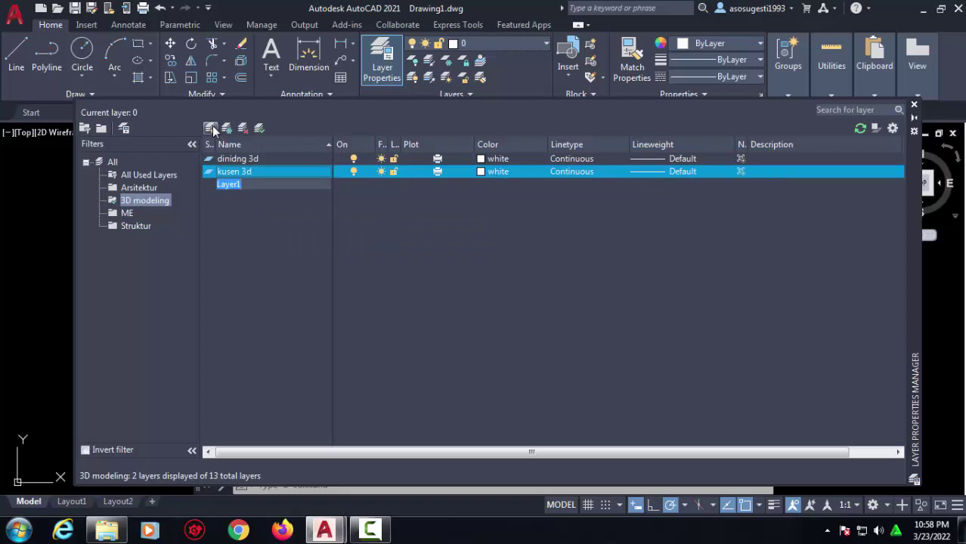
text(pint)
text(u 3d)
key(Return)
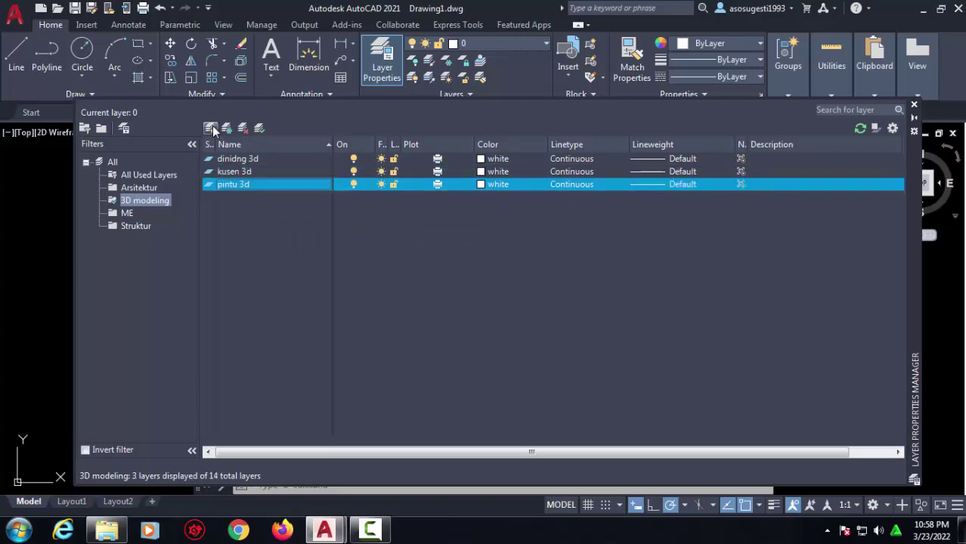
Step: Add layers atap 3d and lantai 3d to the 3D modeling filter
click(213, 126)
text(a)
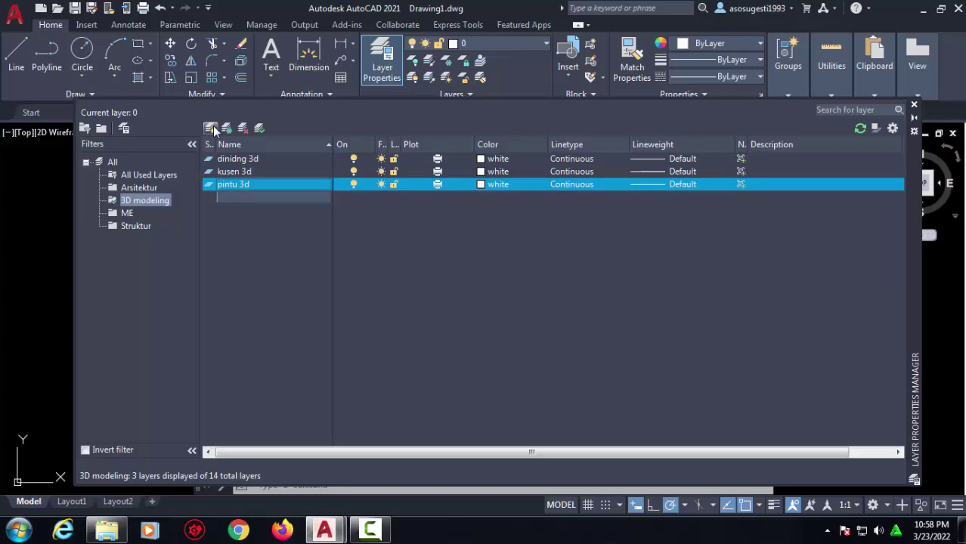
text(tap 3)
text(d)
key(Return)
click(214, 126)
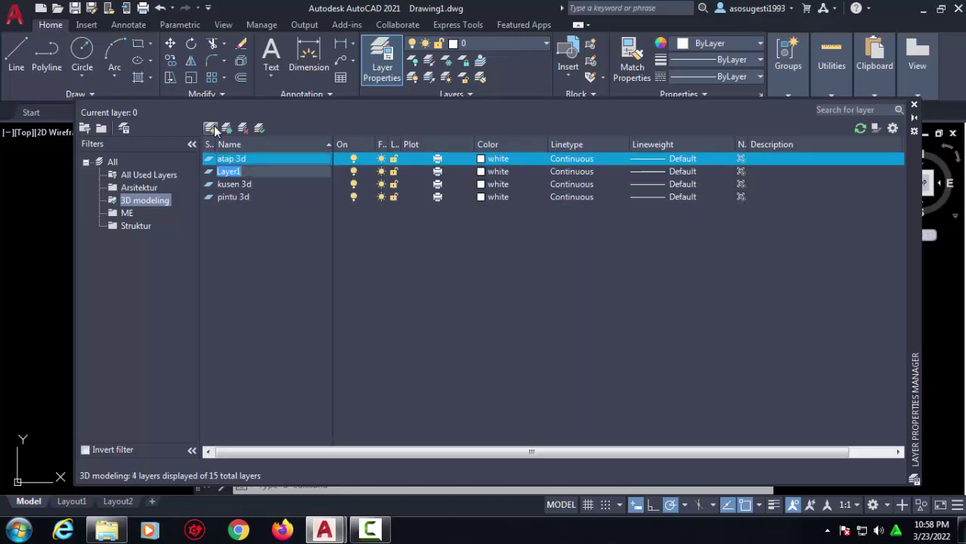
key(BackSpace)
text(lanta)
text(i 3d)
key(Return)
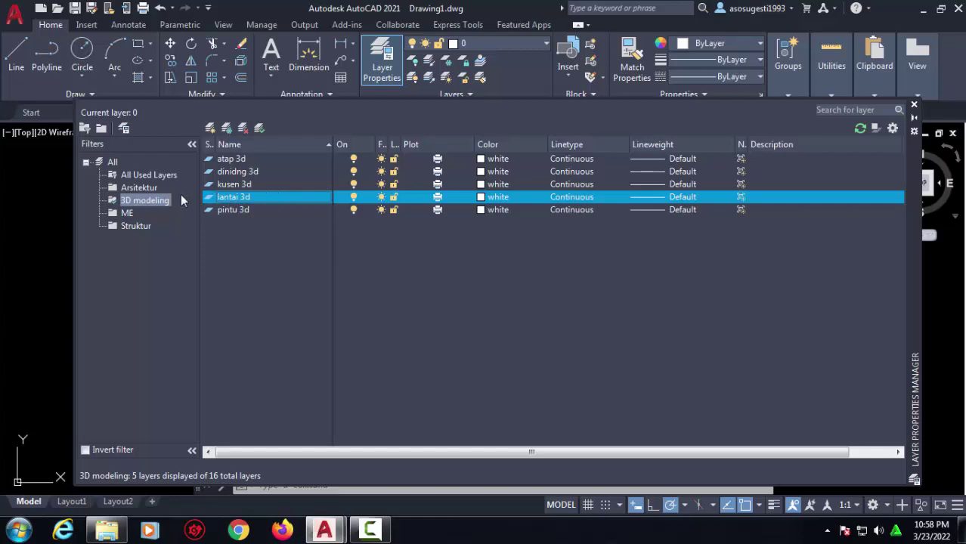
Step: Step through the Arsitektur, 3D modeling, ME and Struktur filters, then check the Layer dropdown
click(140, 189)
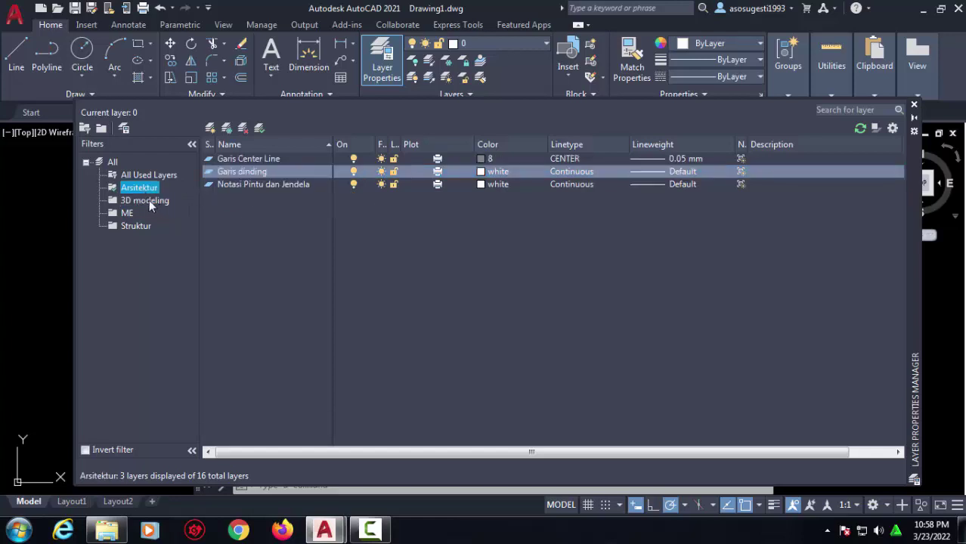
click(147, 200)
click(127, 213)
click(132, 226)
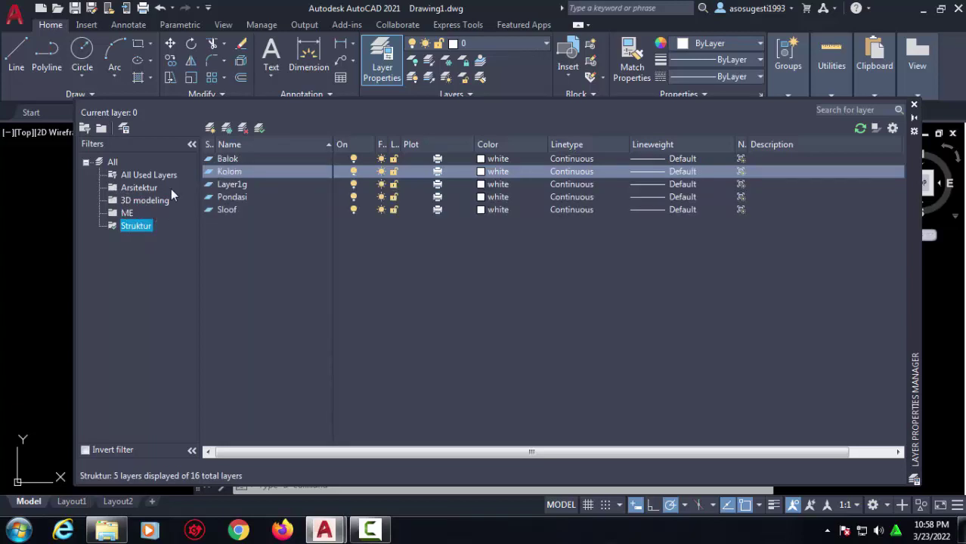
click(128, 201)
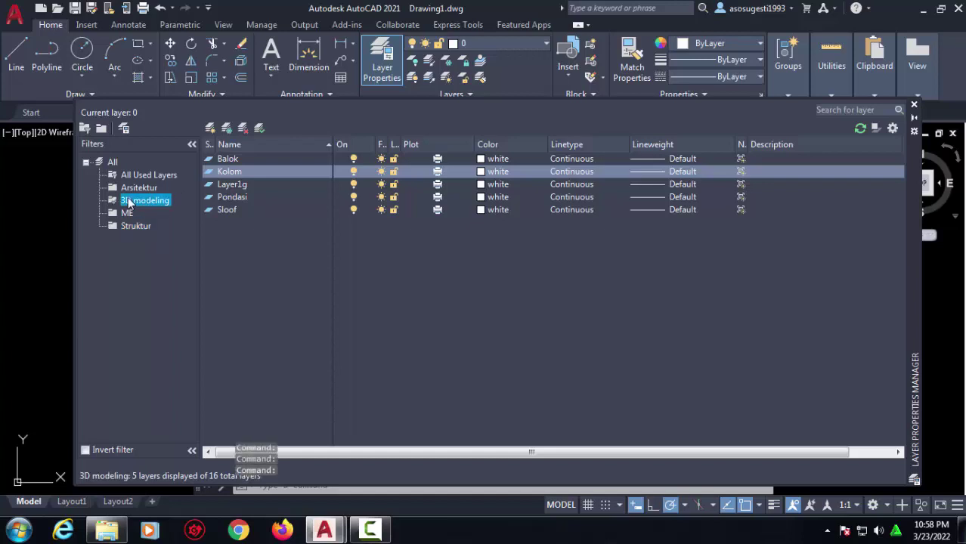
click(916, 108)
click(511, 48)
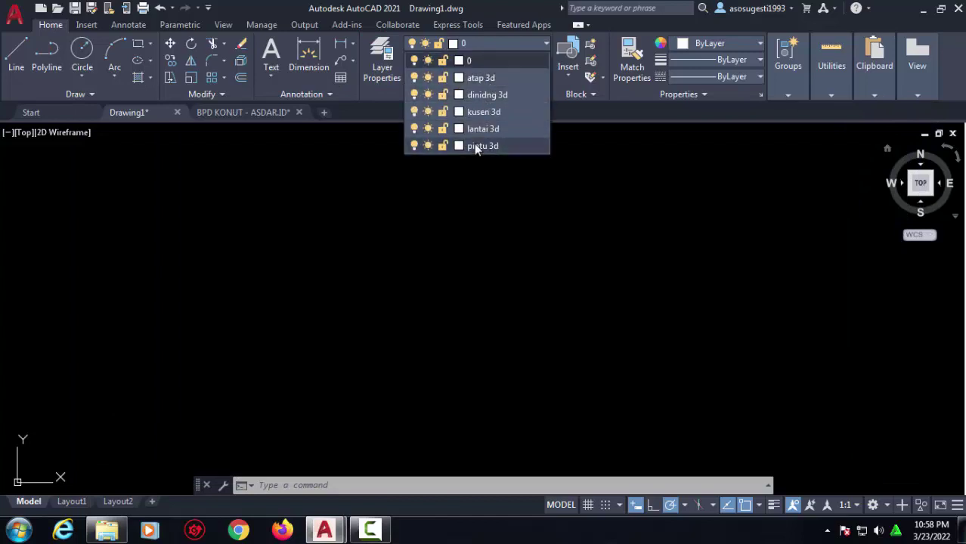
click(380, 76)
Step: Reopen the manager to view Arsitektur, recheck the Layer dropdown, and end on Struktur's layers
click(381, 72)
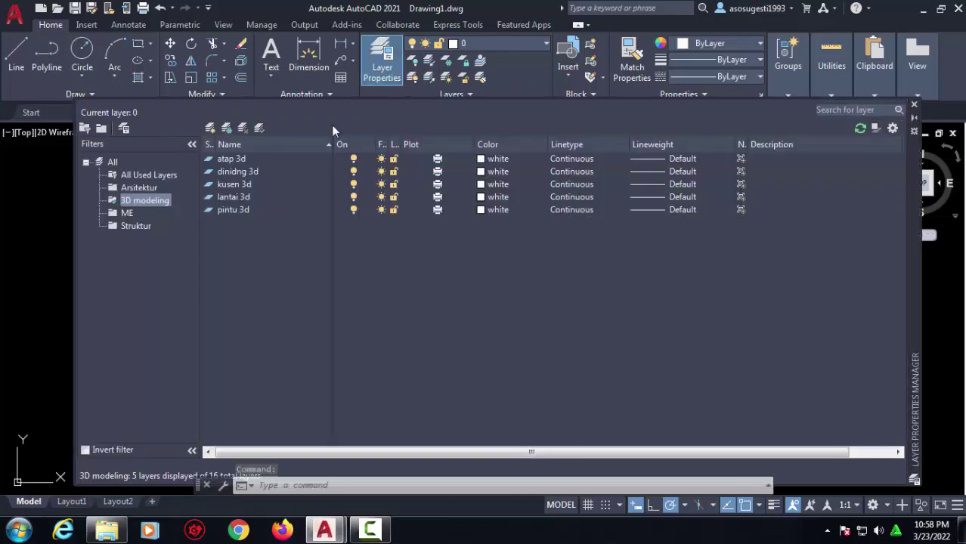
click(123, 187)
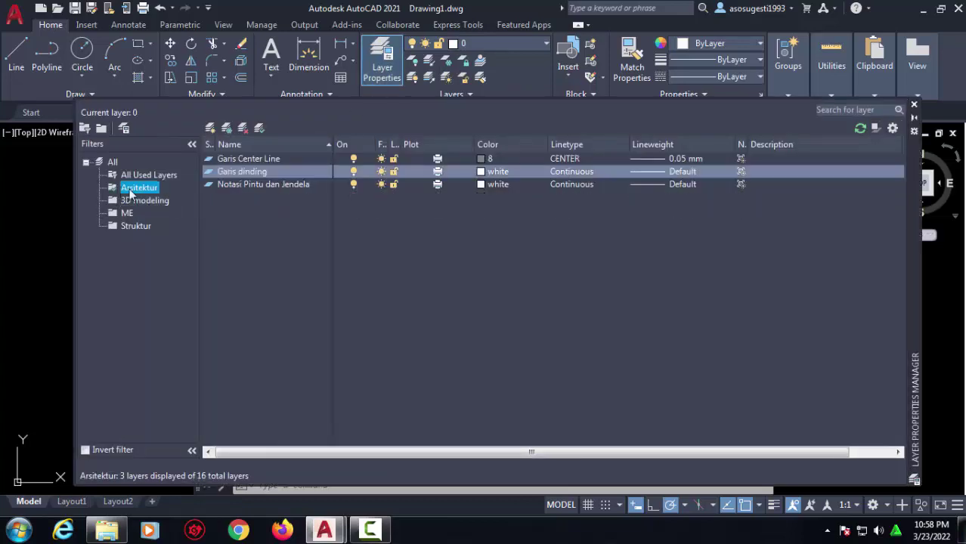
click(914, 104)
click(512, 43)
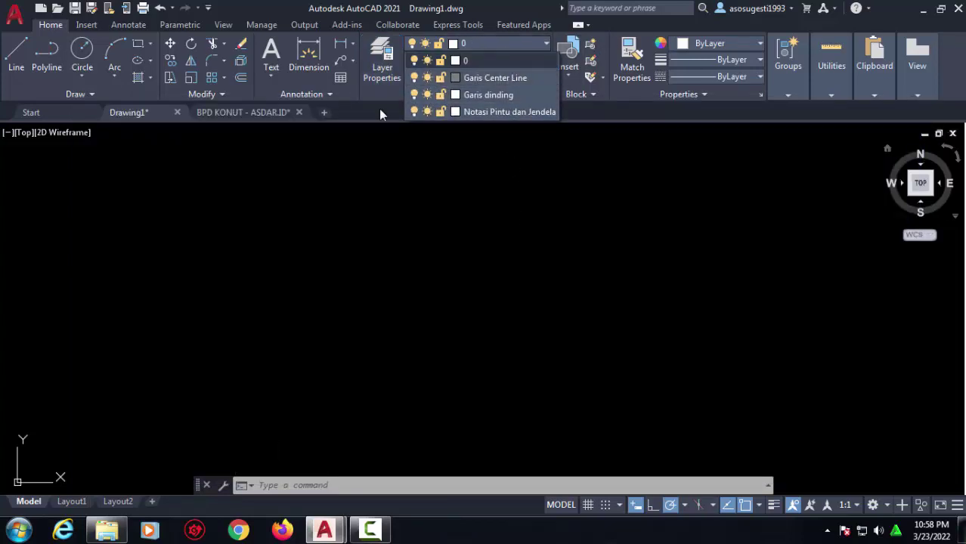
click(478, 216)
click(382, 62)
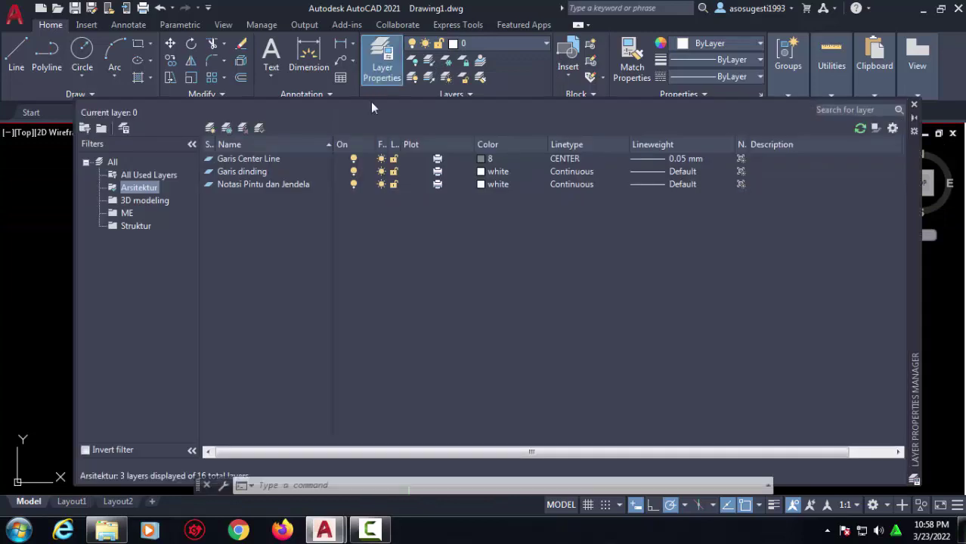
click(136, 226)
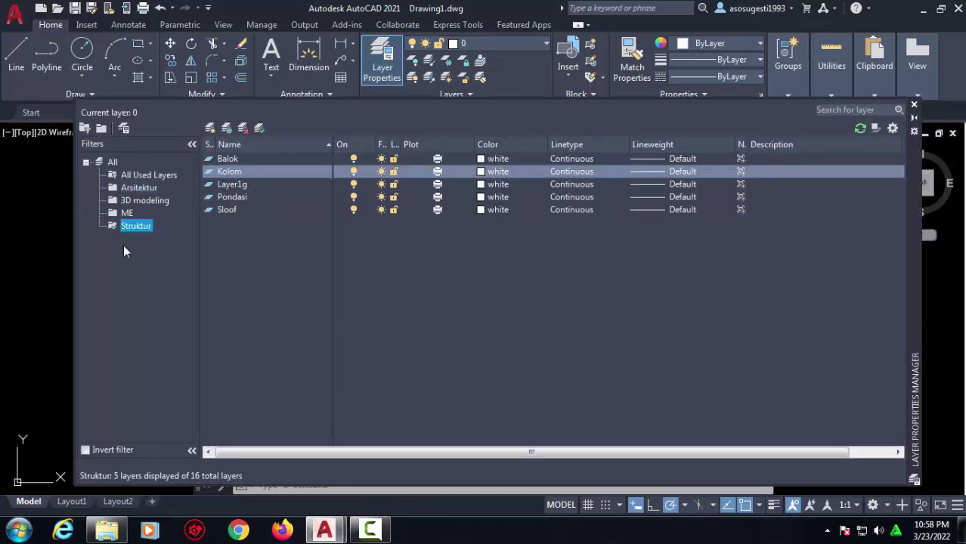
click(914, 104)
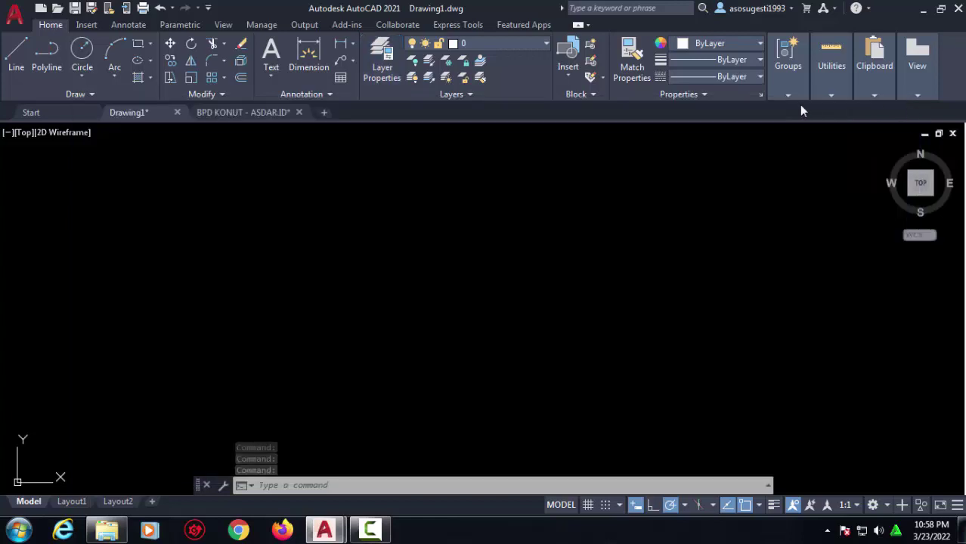
click(517, 44)
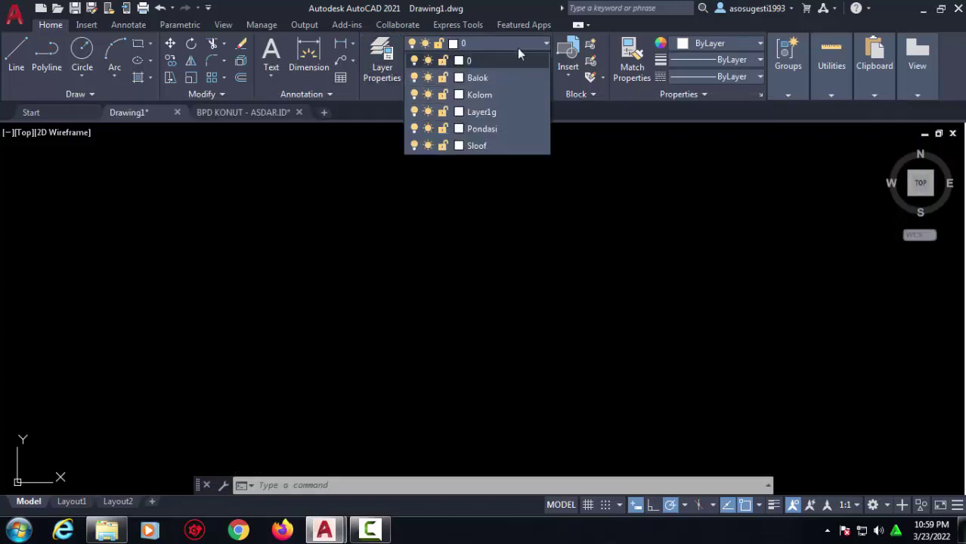
click(466, 222)
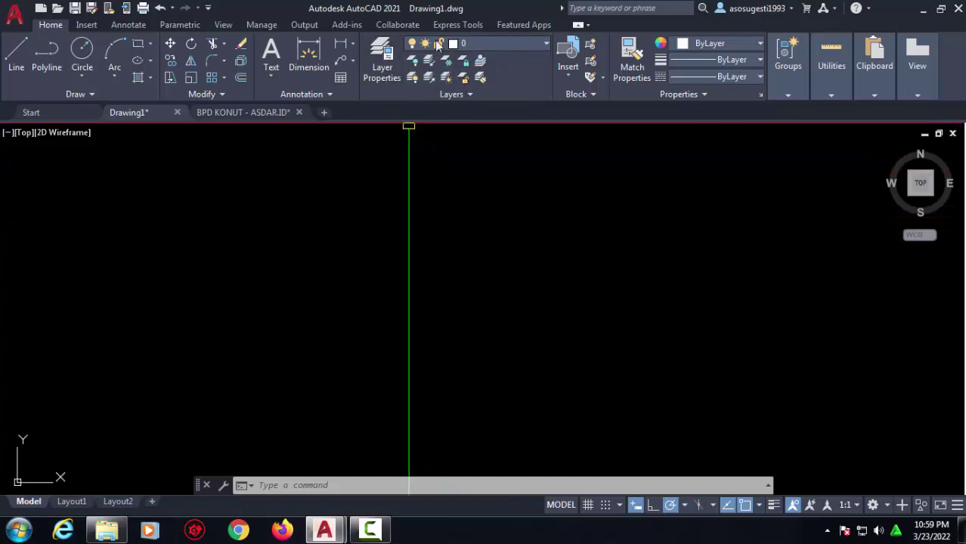
click(385, 59)
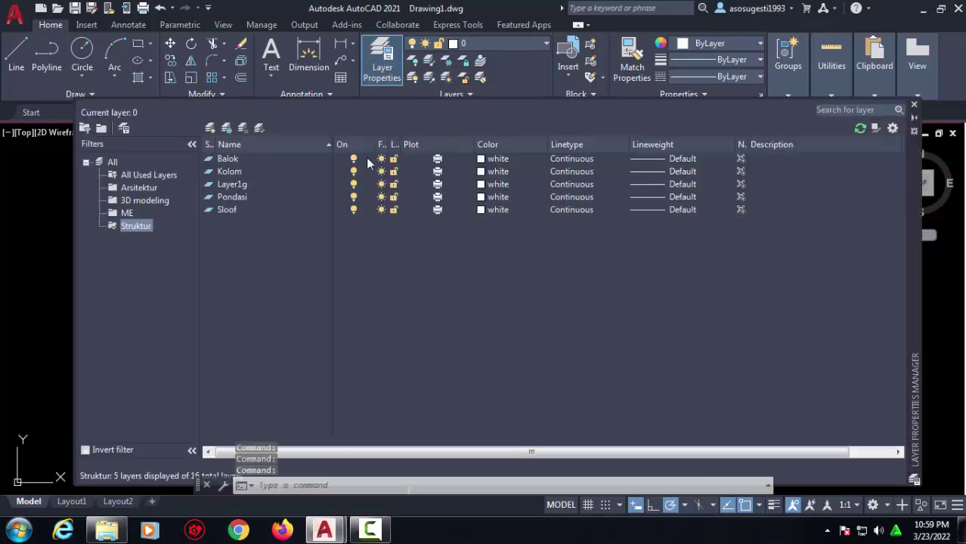
click(152, 176)
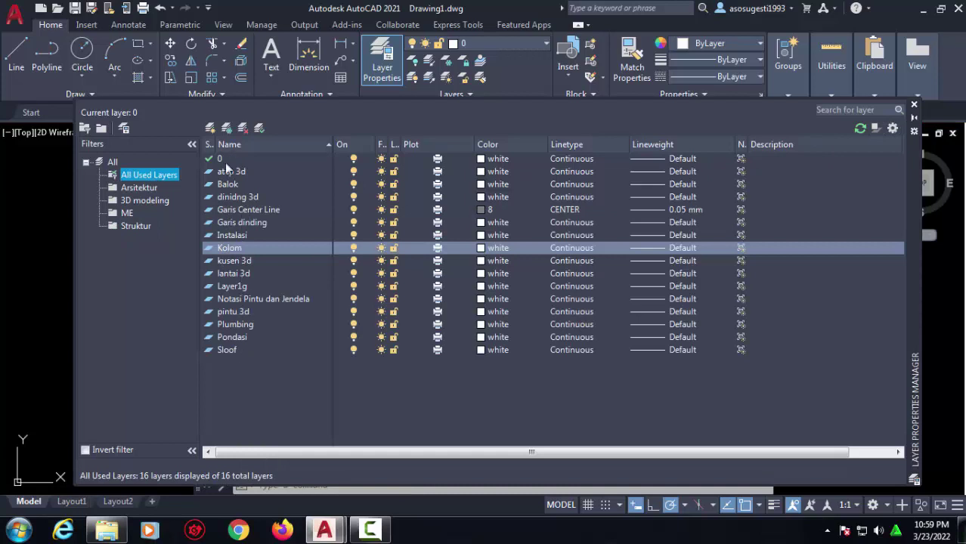
click(914, 104)
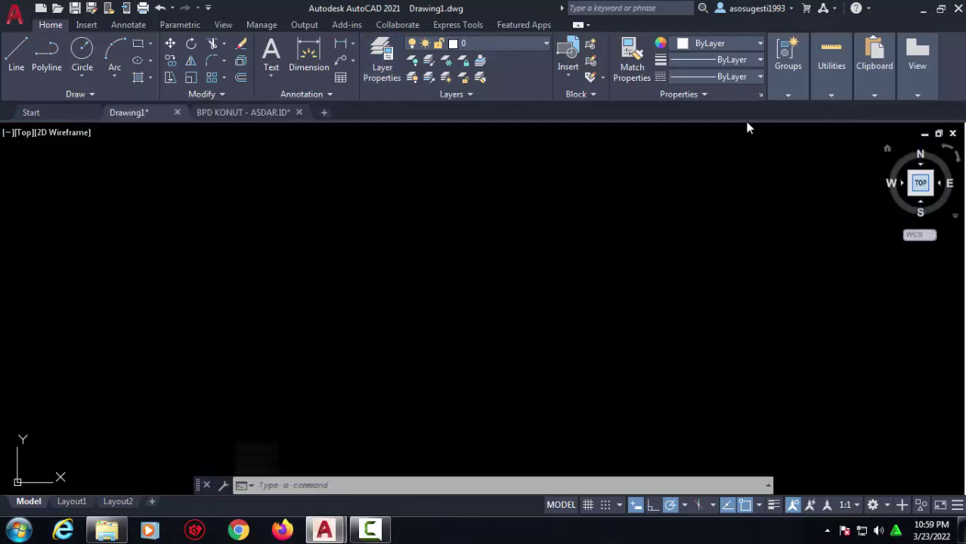
Step: Review the Layer dropdown list, keep layer 0 current, and reopen the Layer Properties Manager
click(498, 45)
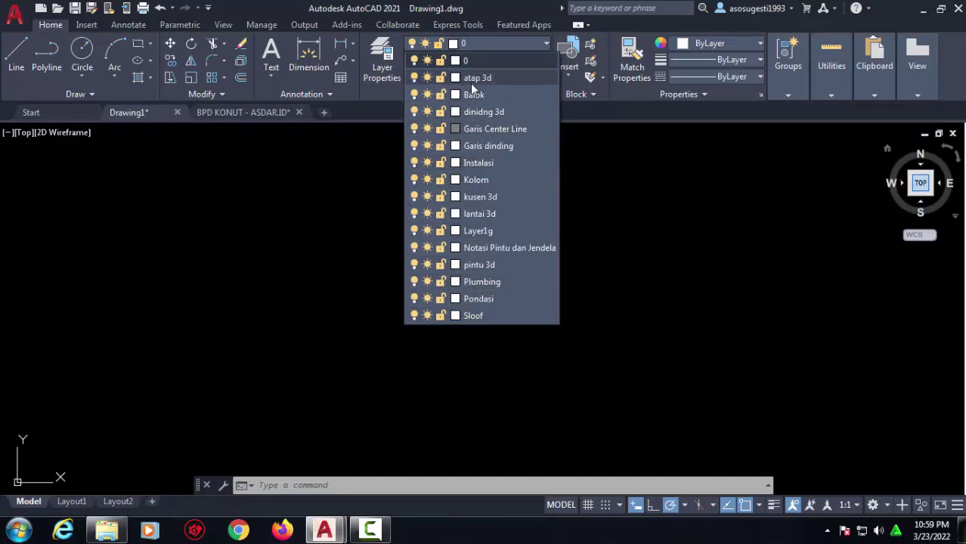
click(376, 72)
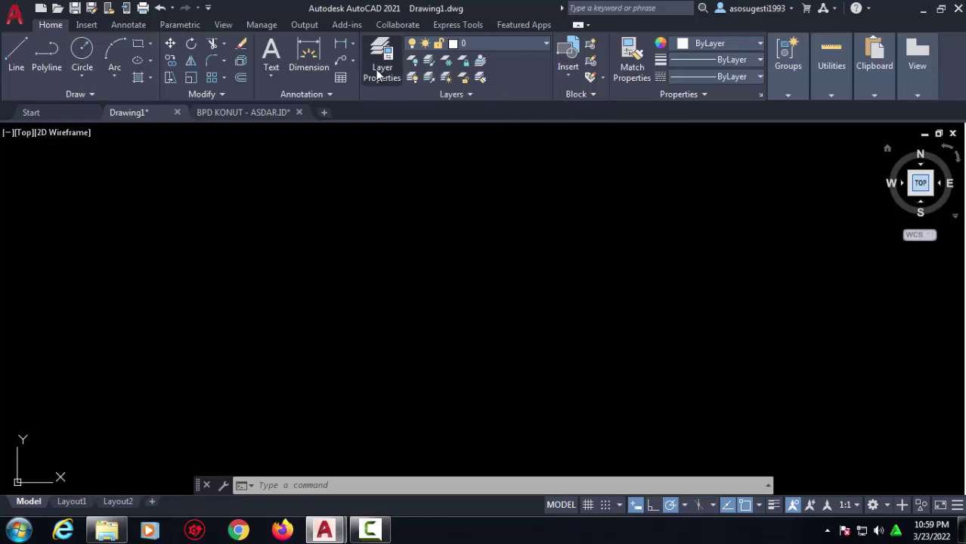
click(385, 72)
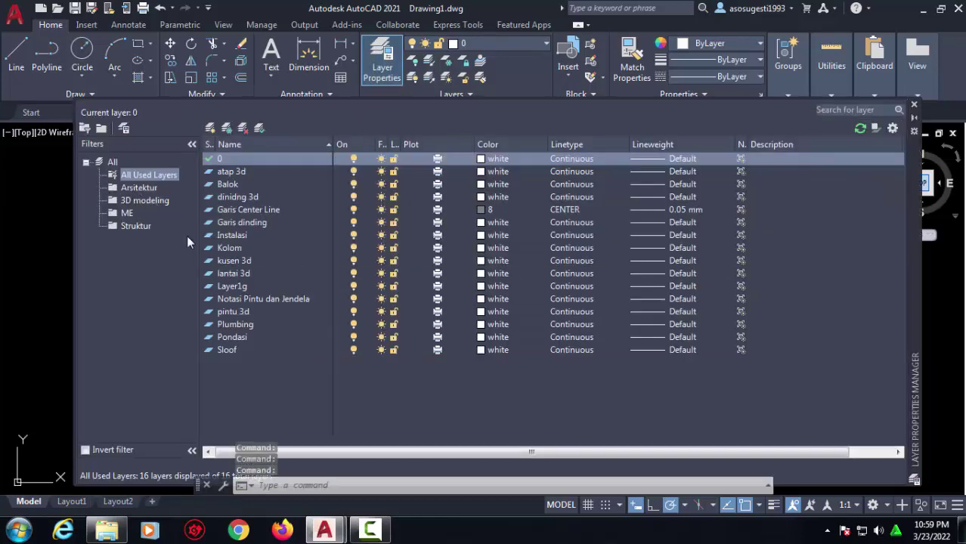
Step: Browse the Arsitektur, 3D modeling, ME and Struktur filters, ending on Struktur's five layers
click(133, 187)
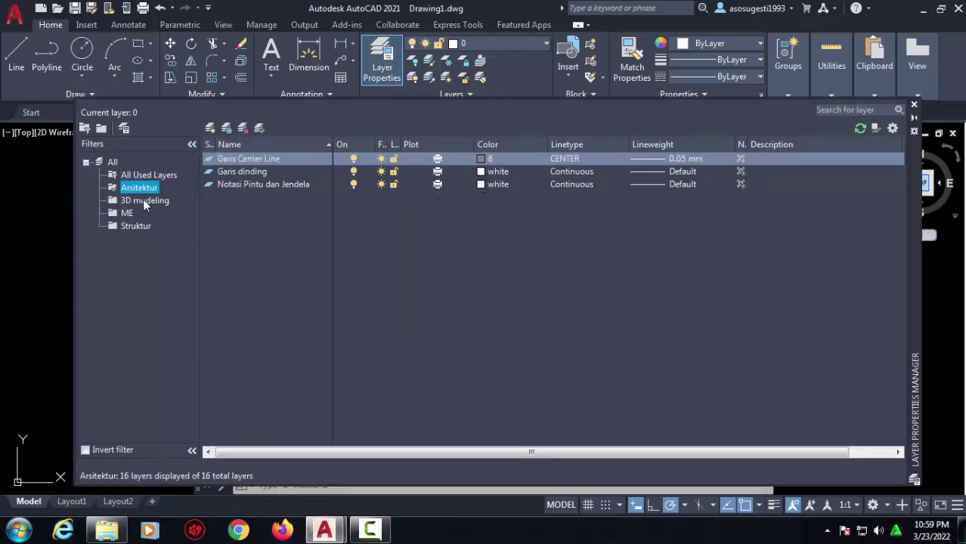
click(143, 199)
click(130, 212)
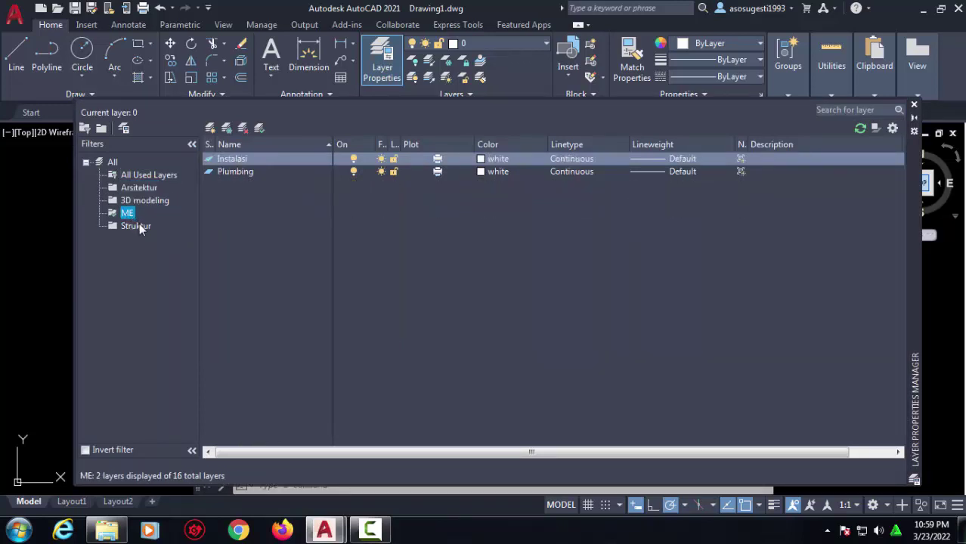
click(140, 227)
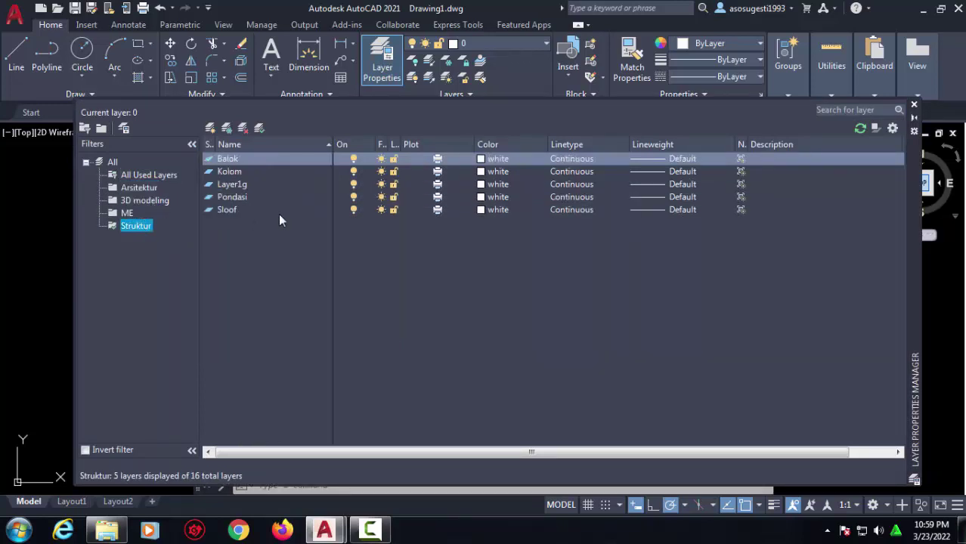